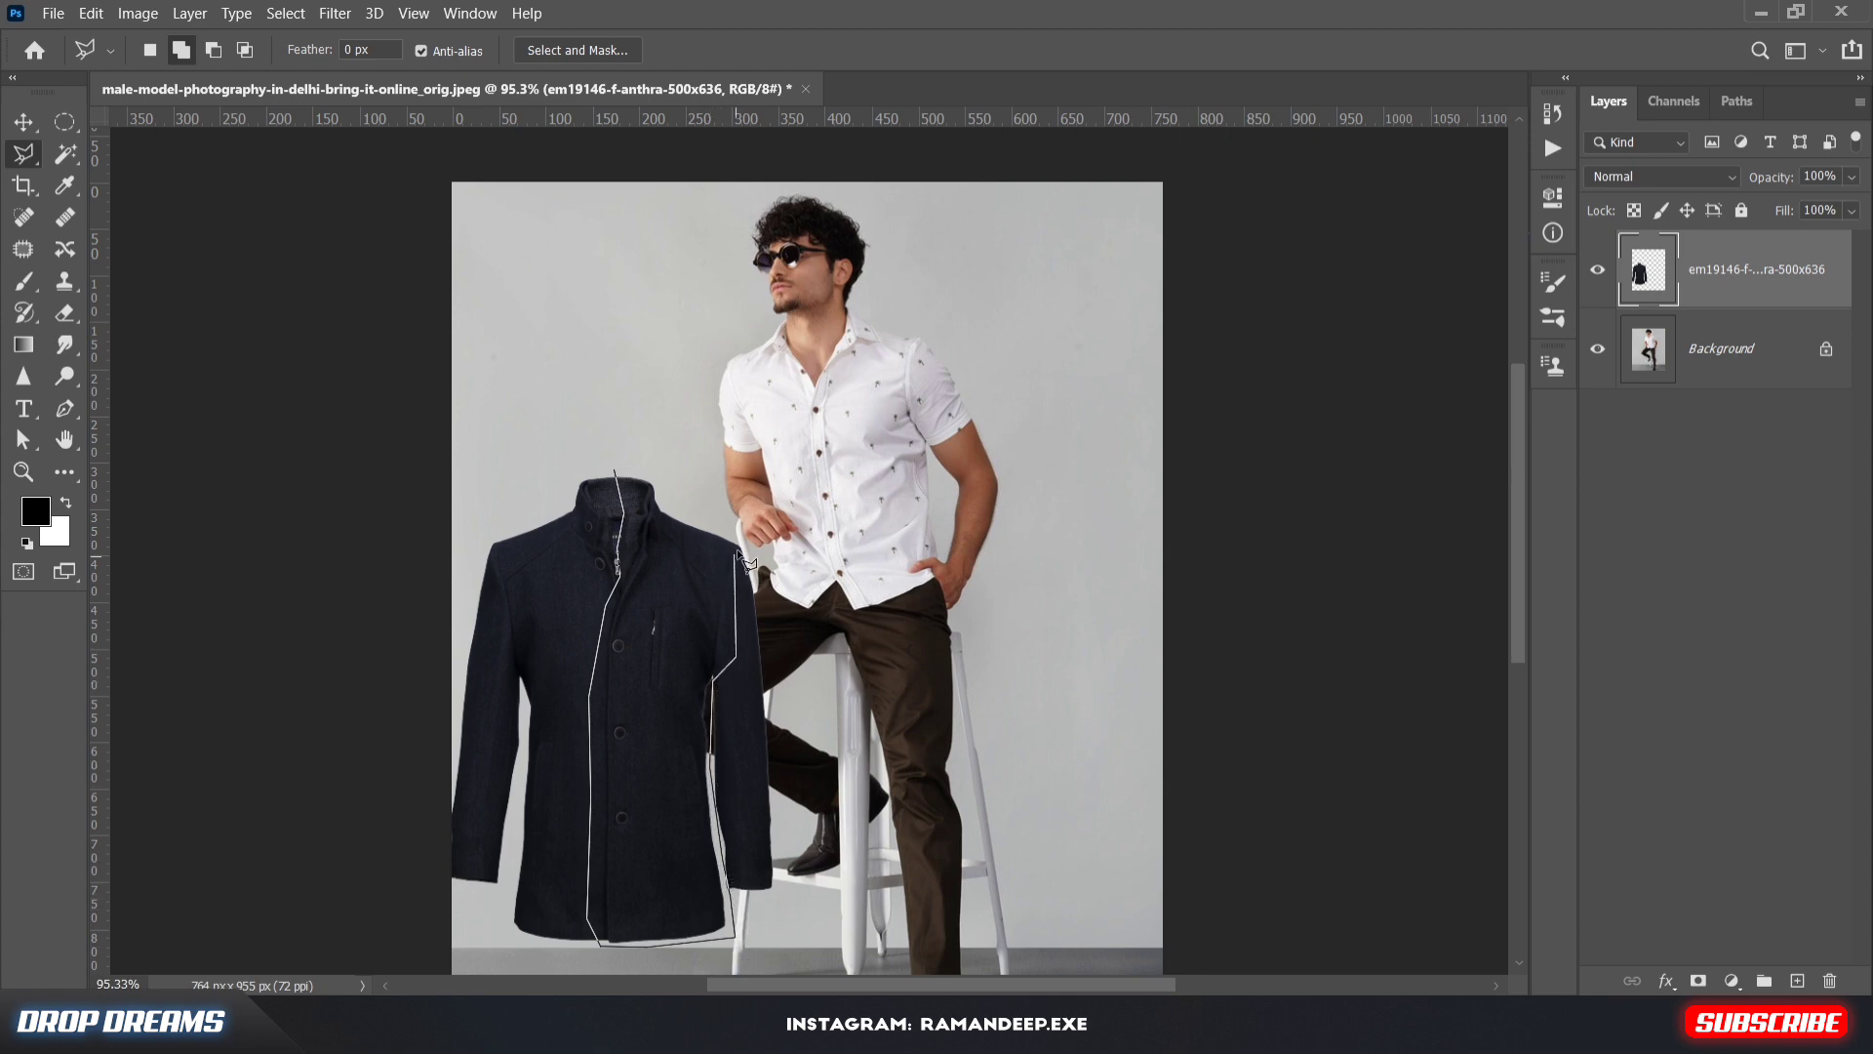
Copy the outlined button-side half of the jacket to a new layer and scale and rotate it over the man's torso
click(616, 473)
key(ctrl+j)
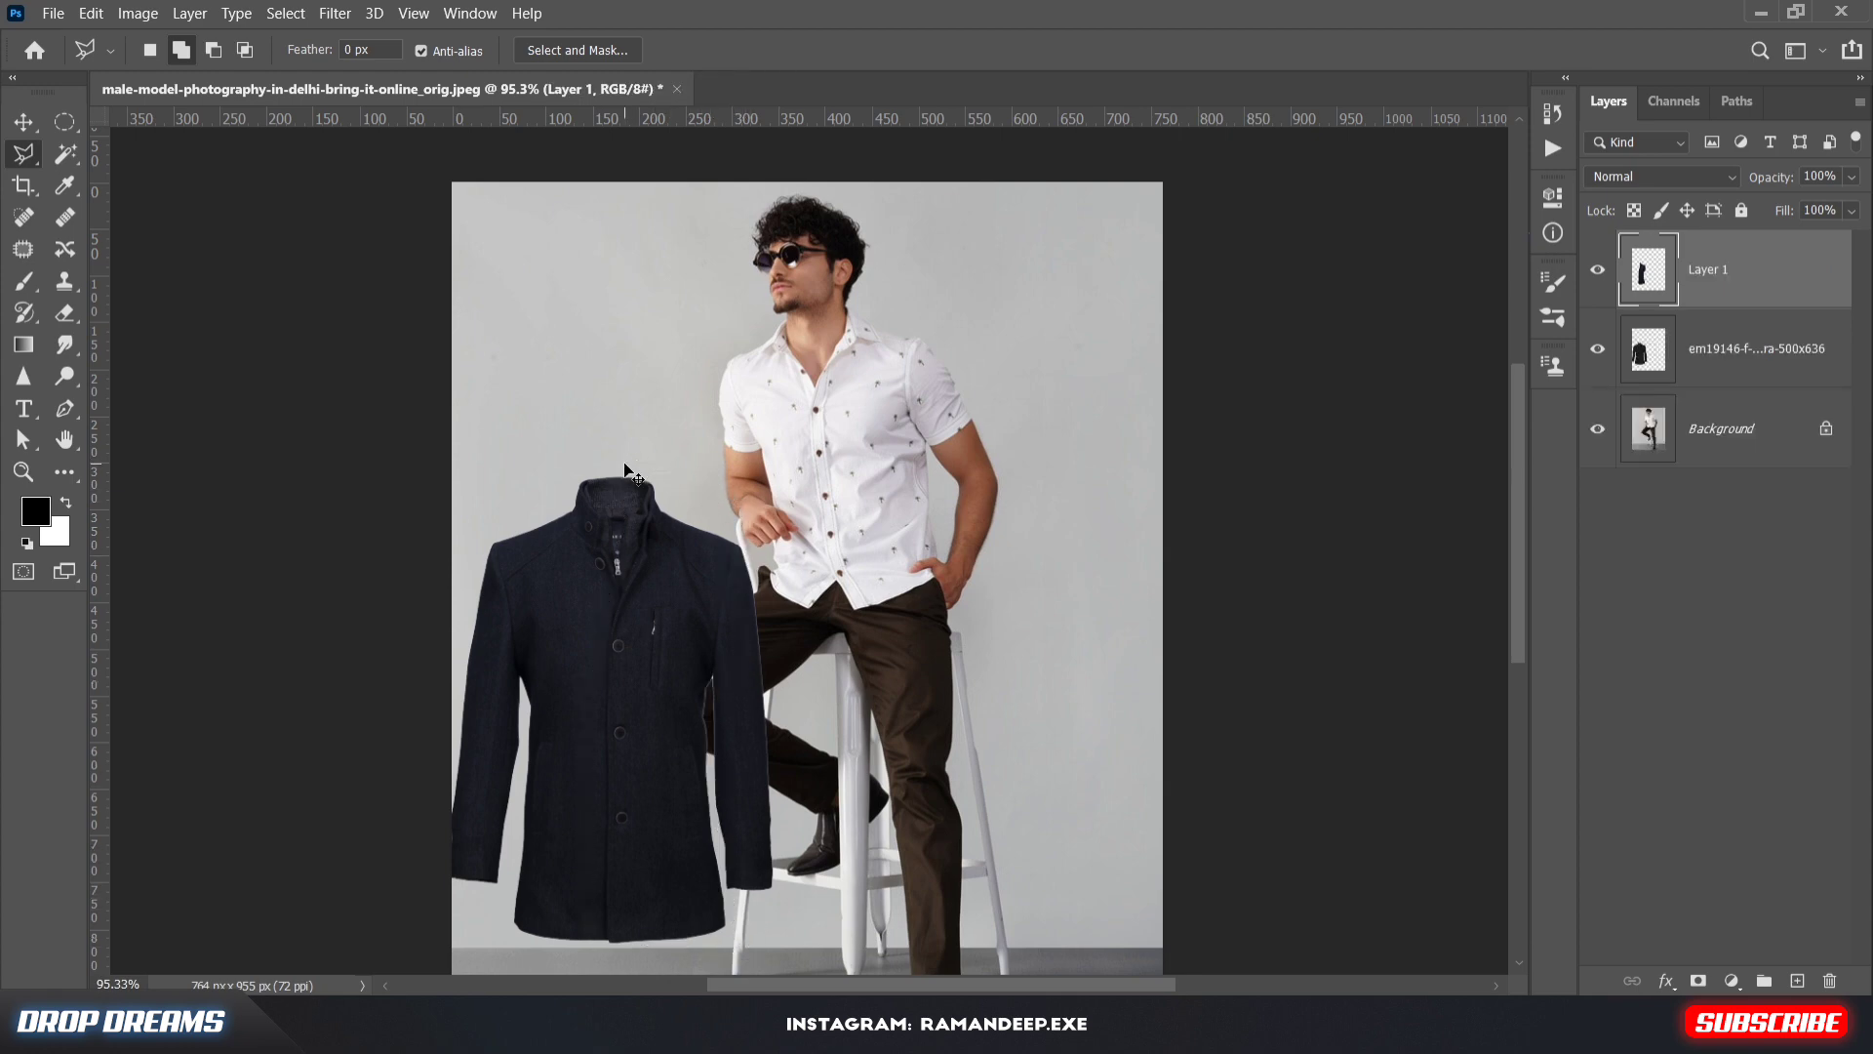
key(ctrl+t)
drag(717, 663, 930, 424)
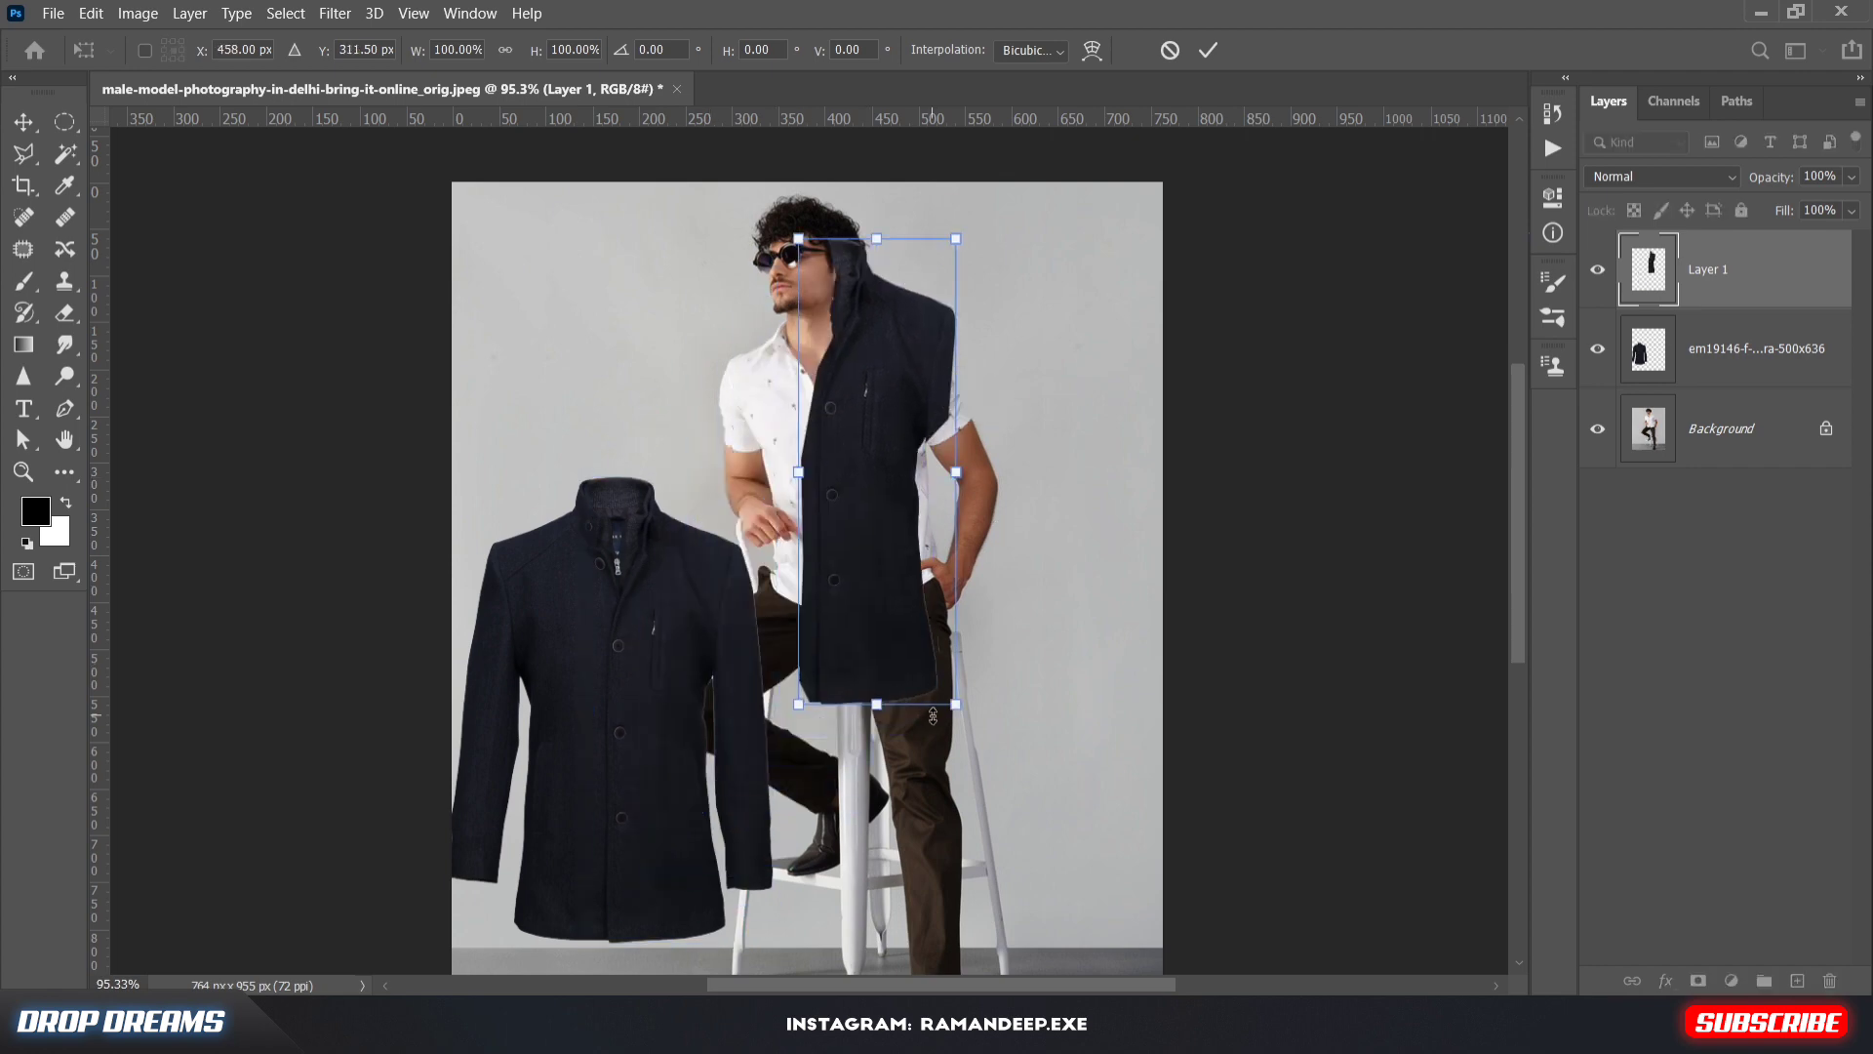
drag(956, 703, 940, 590)
drag(905, 518, 926, 556)
mouse_move(1014, 278)
mouse_down()
mouse_move(979, 253)
mouse_move(1004, 269)
mouse_up()
drag(885, 338, 888, 355)
click(1209, 54)
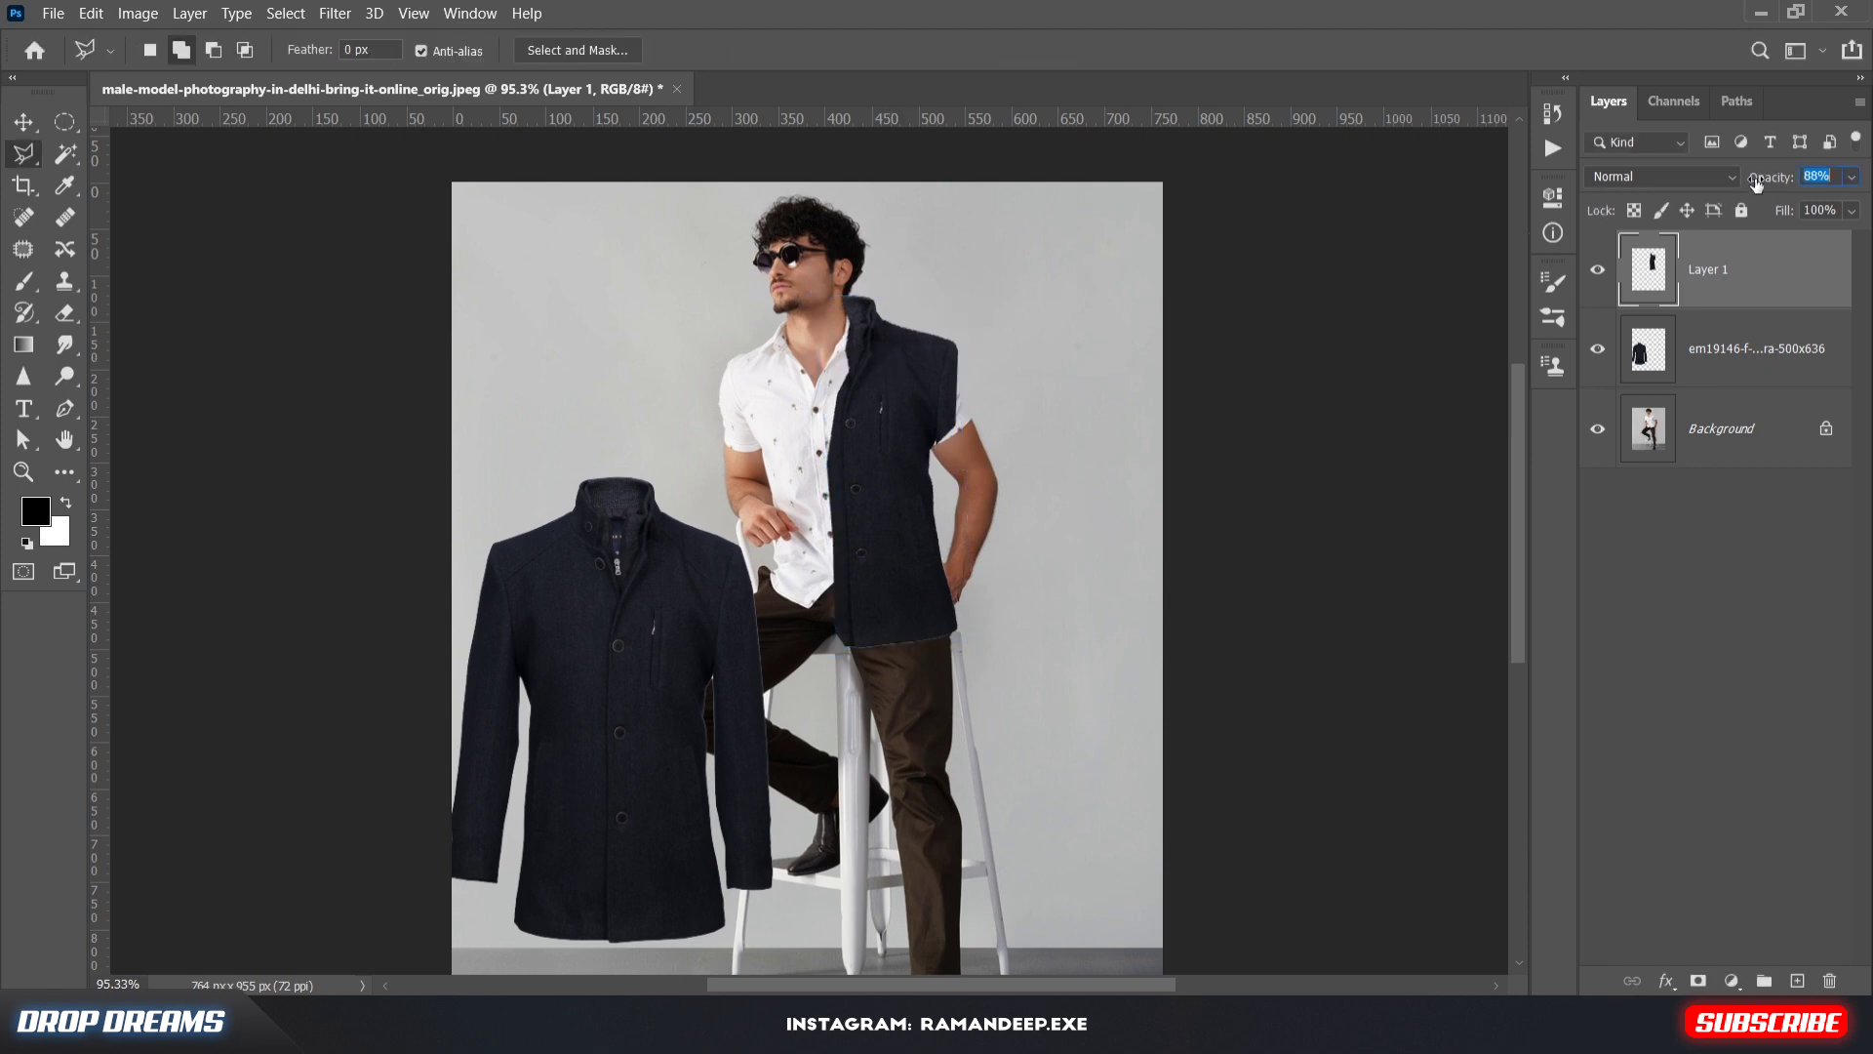
Set Layer 1's opacity to 80% and warp the jacket half to follow the man's shoulder, neck and shirt
drag(1756, 183, 1749, 184)
scroll(1004, 327, up, 3)
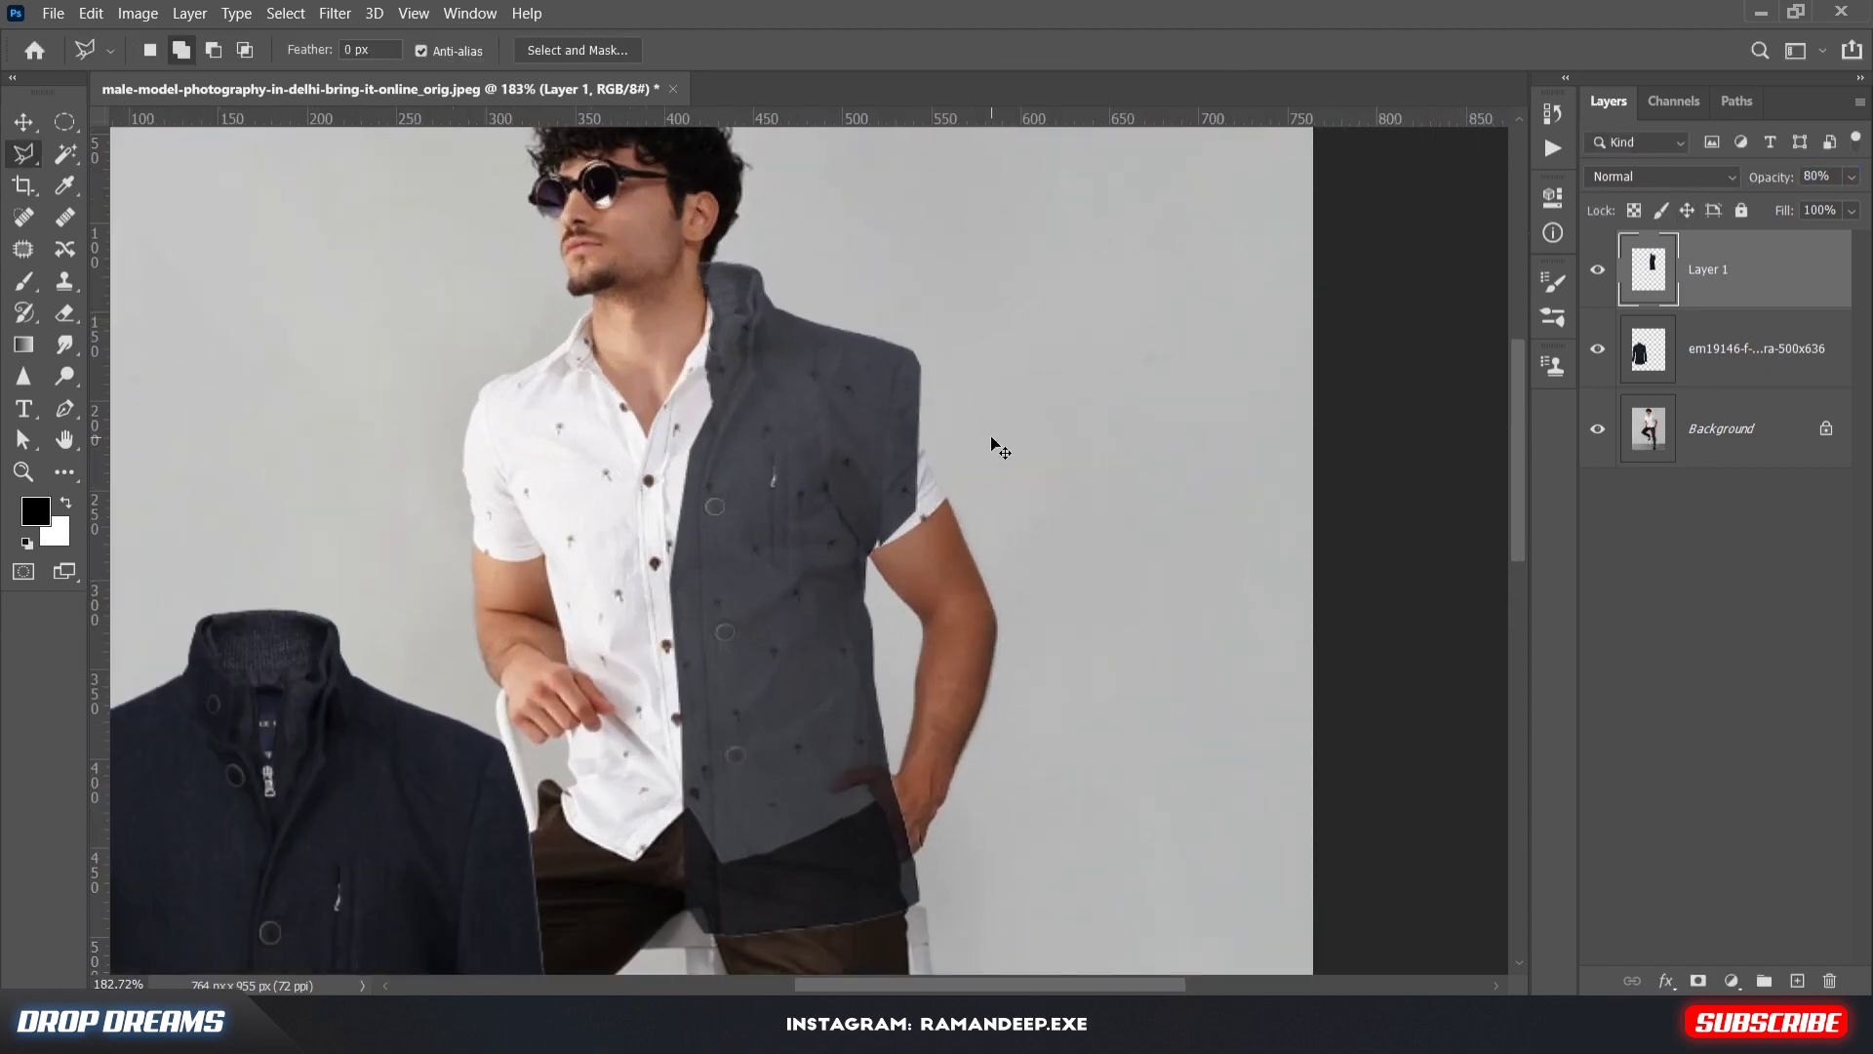
key(ctrl+t)
right_click(816, 486)
click(856, 649)
mouse_move(875, 367)
mouse_down()
mouse_move(851, 377)
mouse_move(822, 353)
mouse_move(846, 357)
mouse_up()
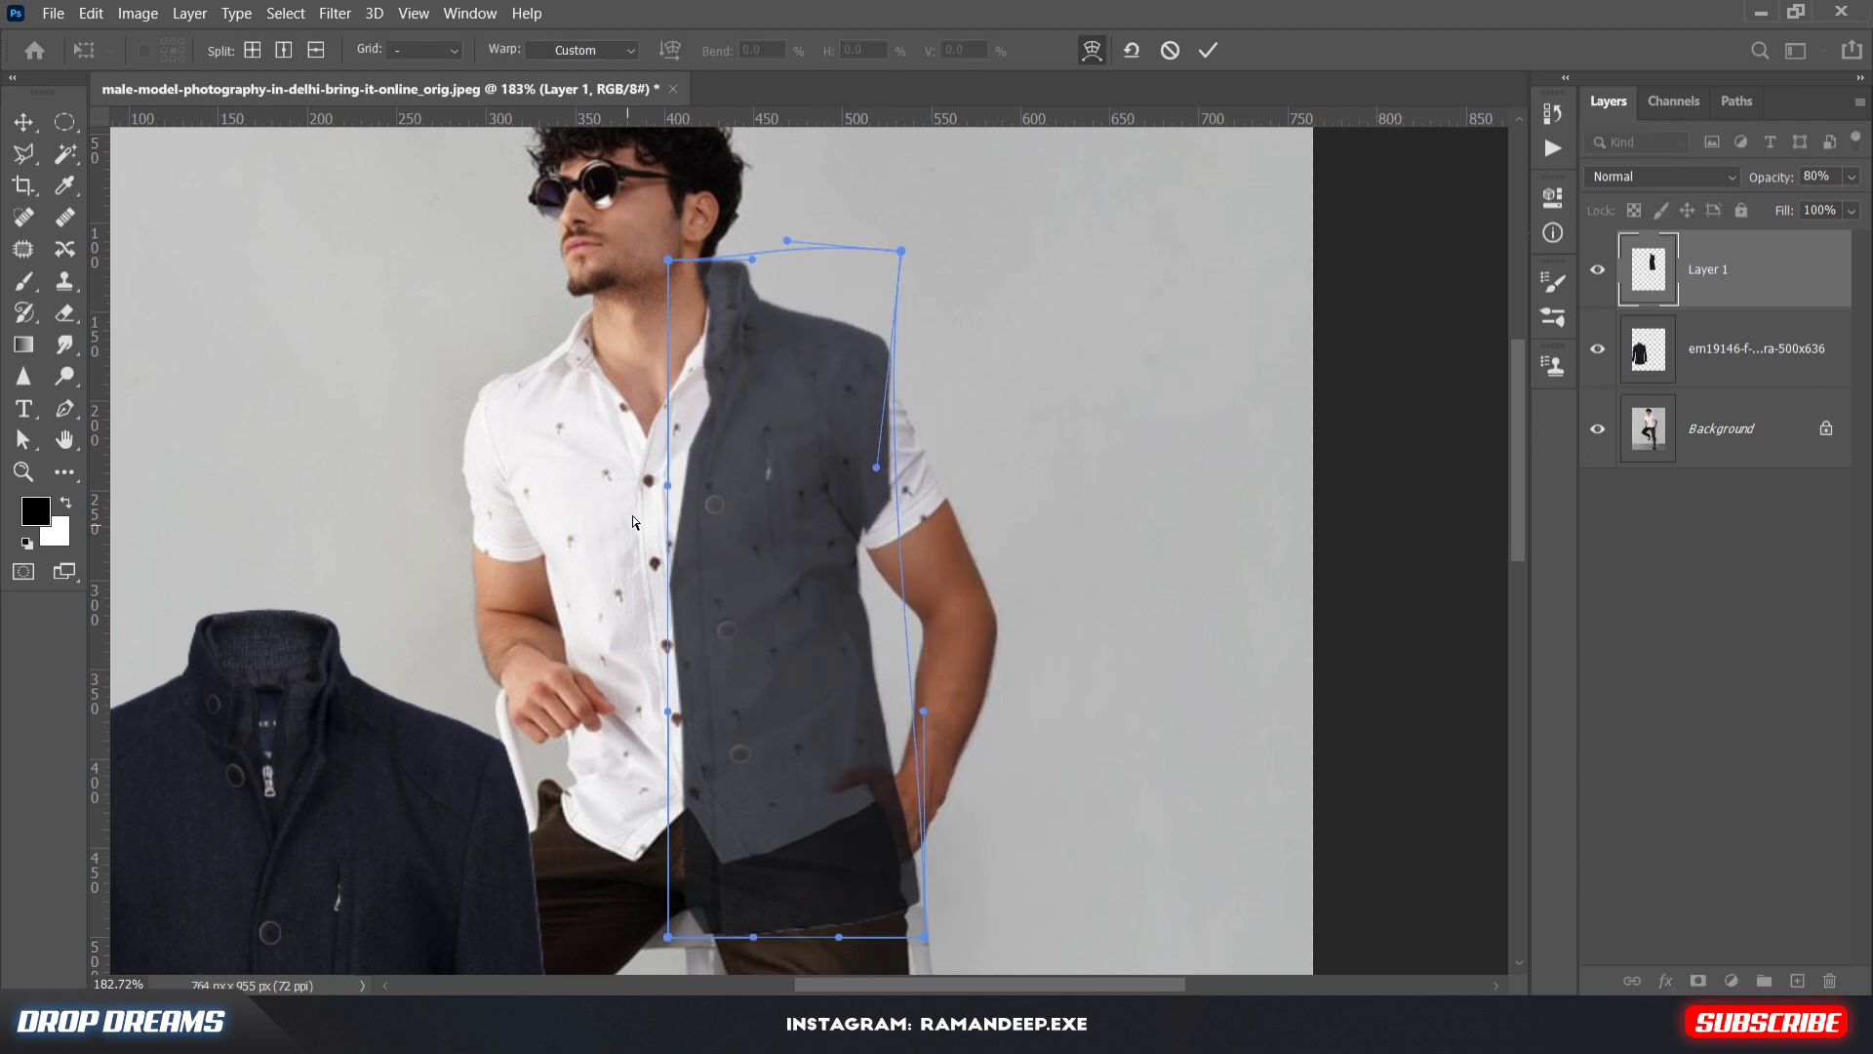
drag(702, 422, 658, 427)
drag(808, 532, 832, 539)
drag(876, 929, 874, 905)
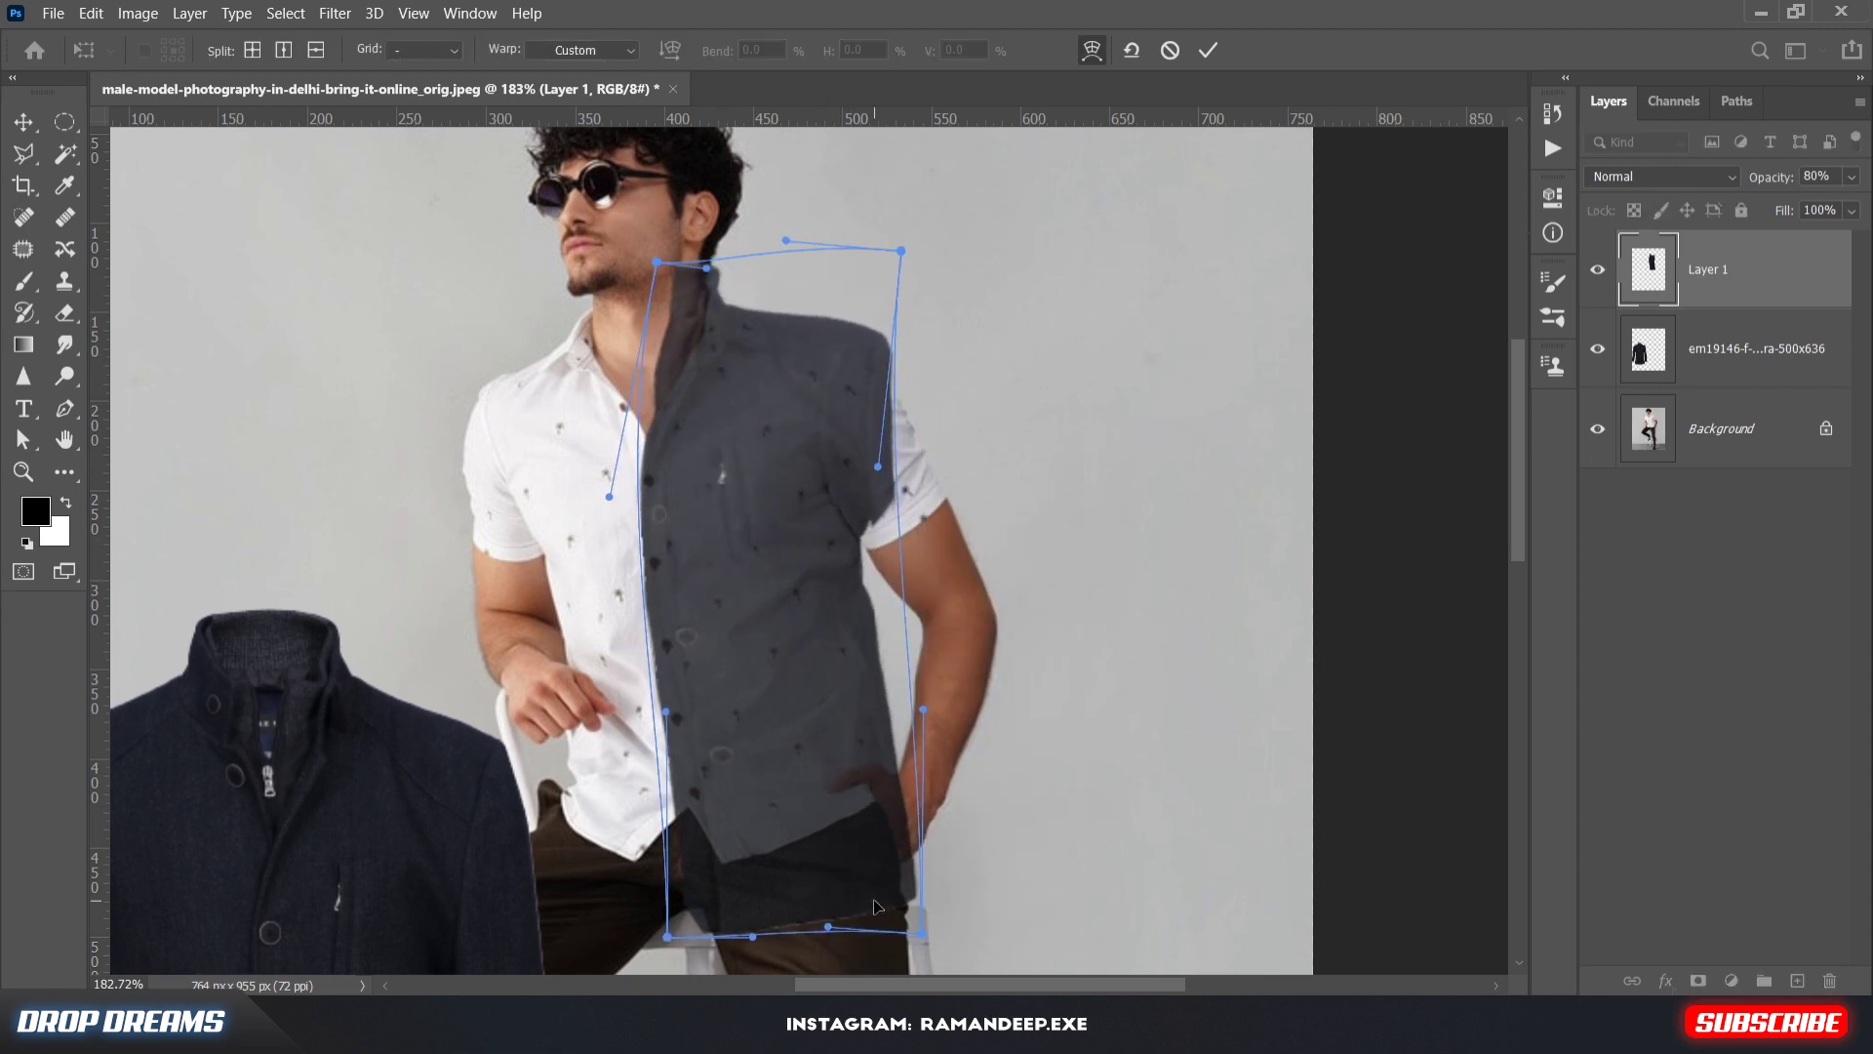
click(1208, 51)
Restore Layer 1 to 100% opacity and erase the excess collar around the man's neck with a small eraser
drag(1767, 177, 1793, 172)
scroll(658, 306, up, 6)
click(64, 313)
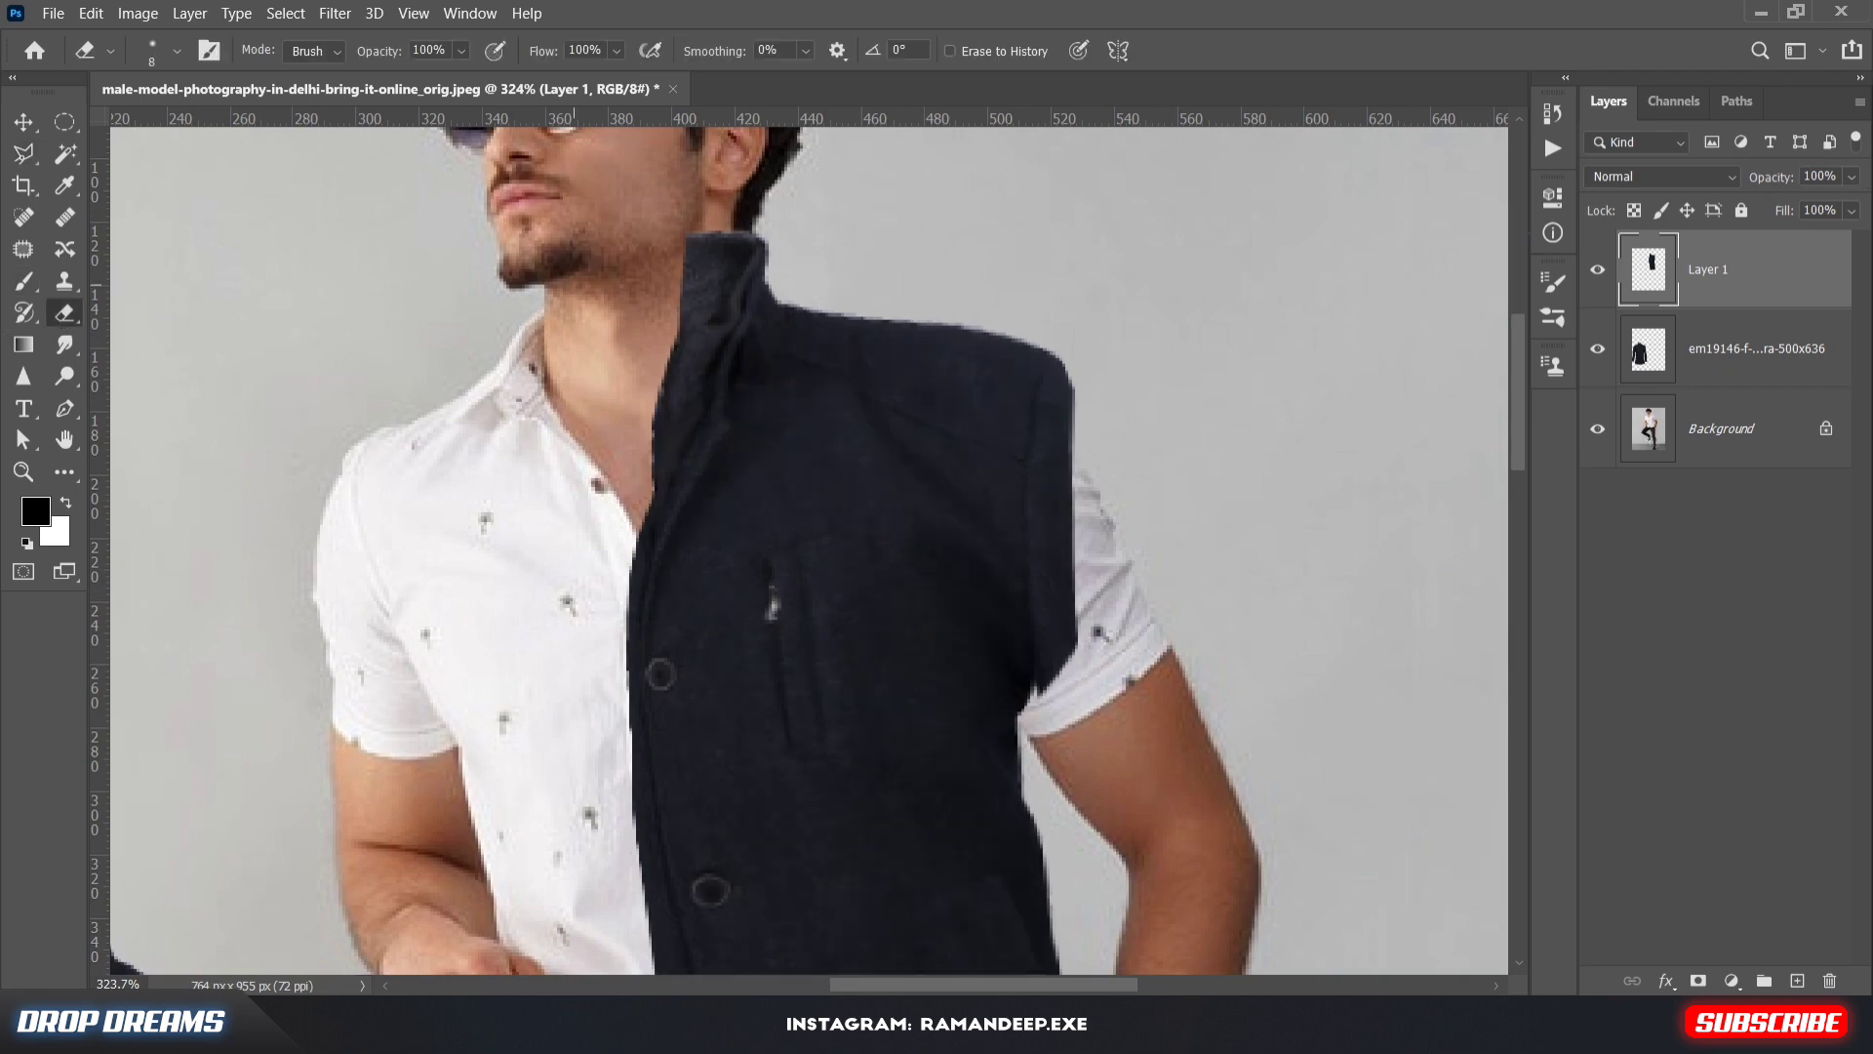
mouse_move(686, 237)
mouse_down()
mouse_move(720, 276)
mouse_move(715, 309)
mouse_up()
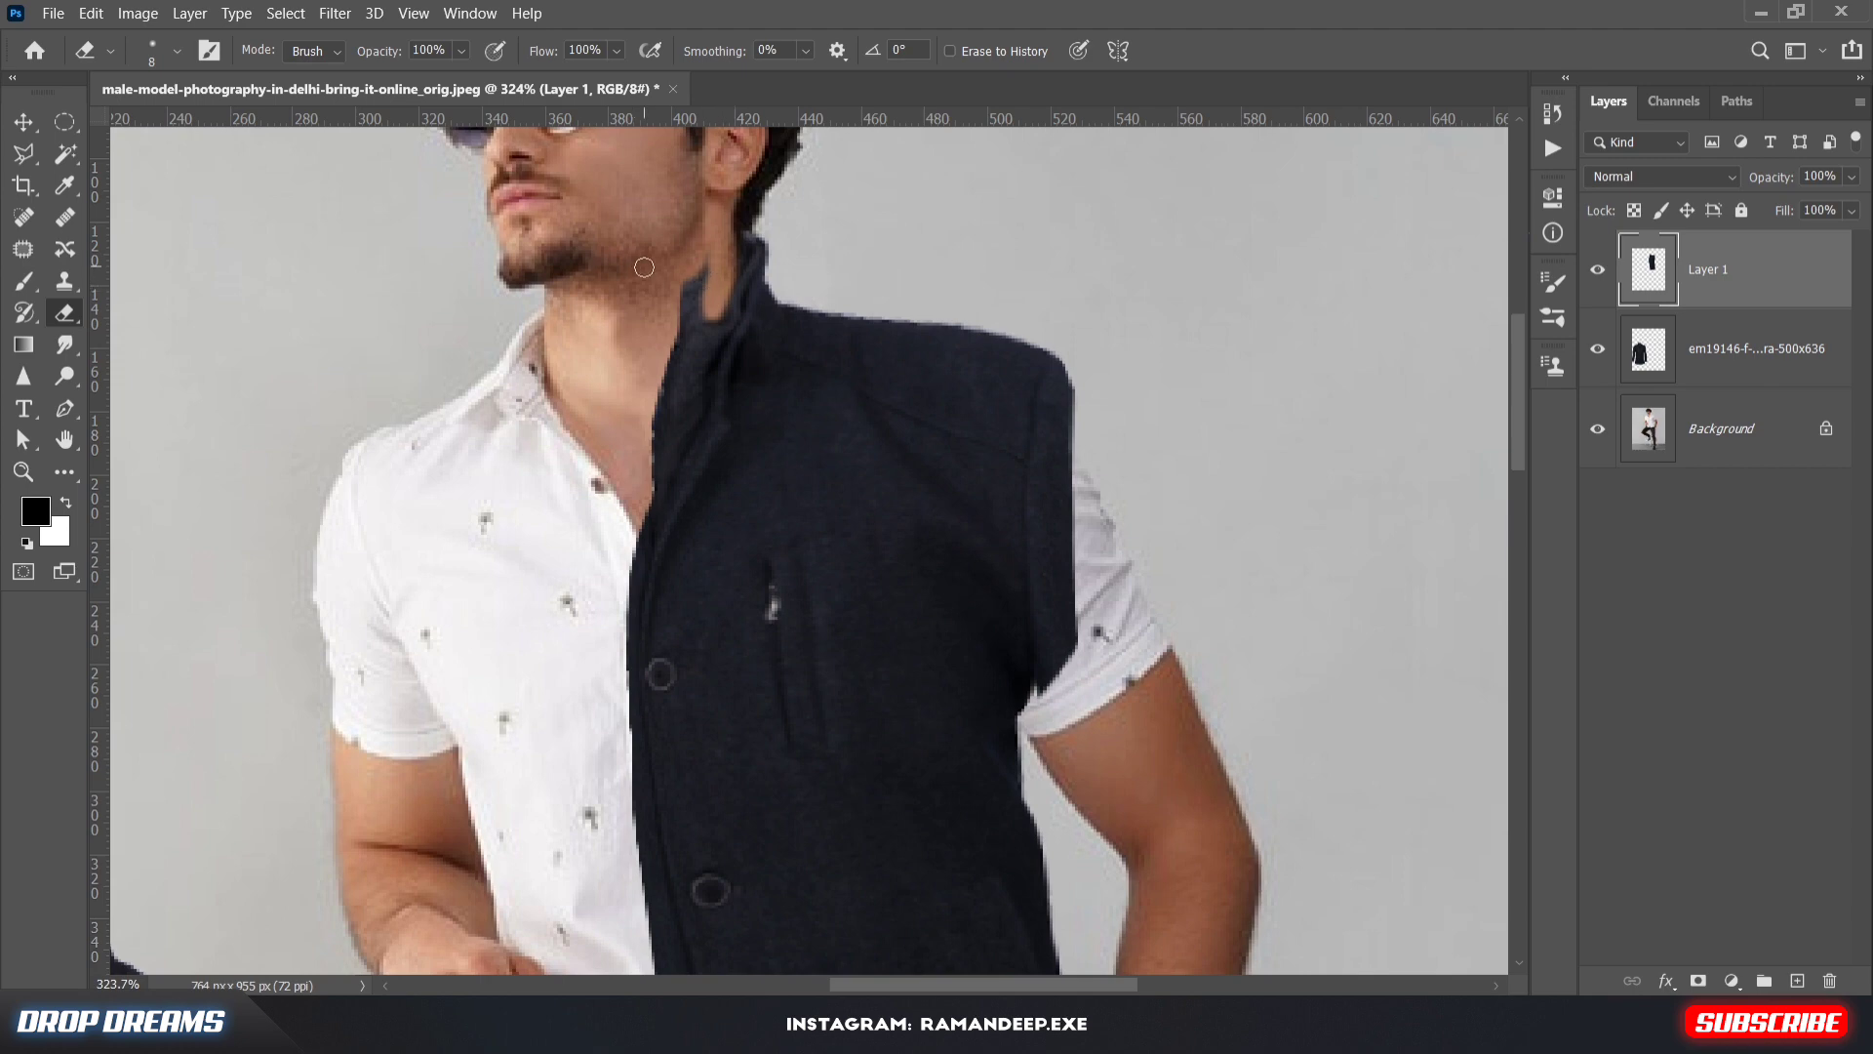
right_click(644, 267)
click(890, 336)
click(498, 270)
drag(727, 270, 686, 401)
mouse_move(629, 498)
mouse_down()
mouse_move(671, 429)
mouse_move(686, 322)
mouse_up()
drag(811, 506, 743, 243)
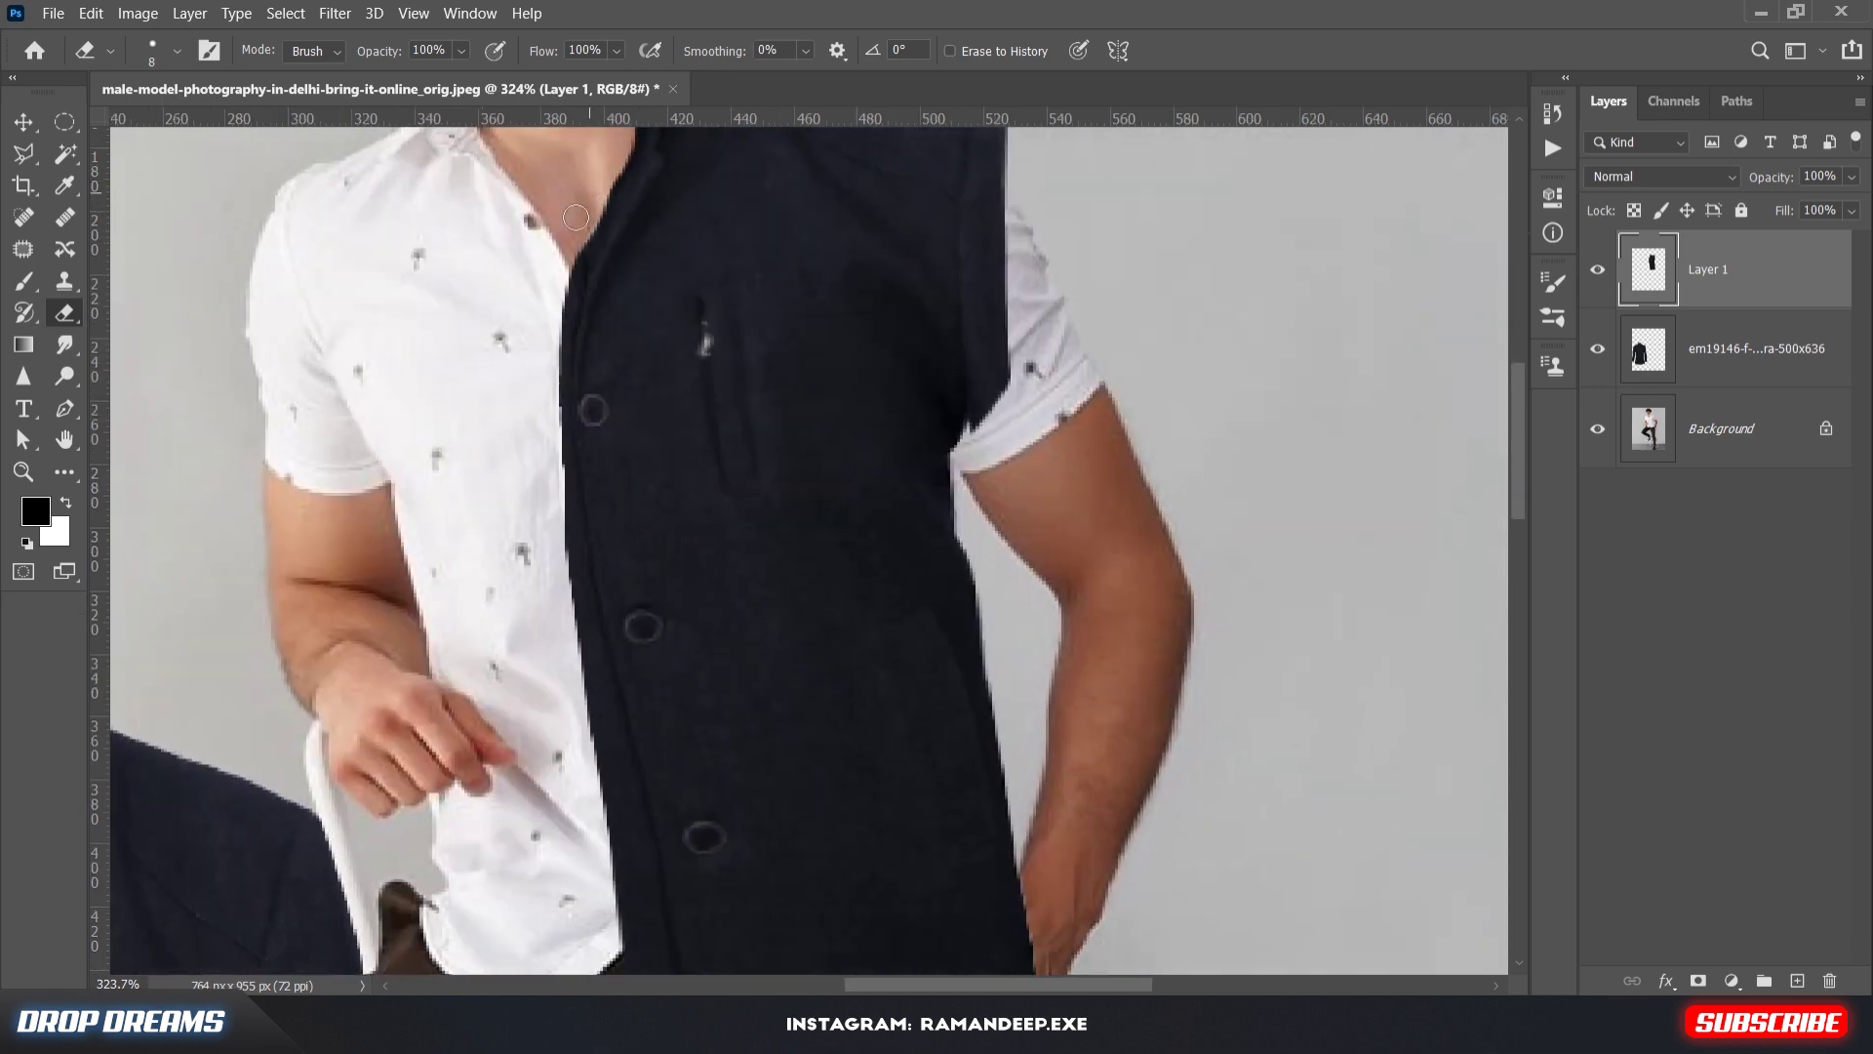
Erase the rough edges along the jacket half's front opening and bottom hem
drag(532, 673, 543, 437)
drag(632, 627, 687, 902)
drag(657, 830, 691, 819)
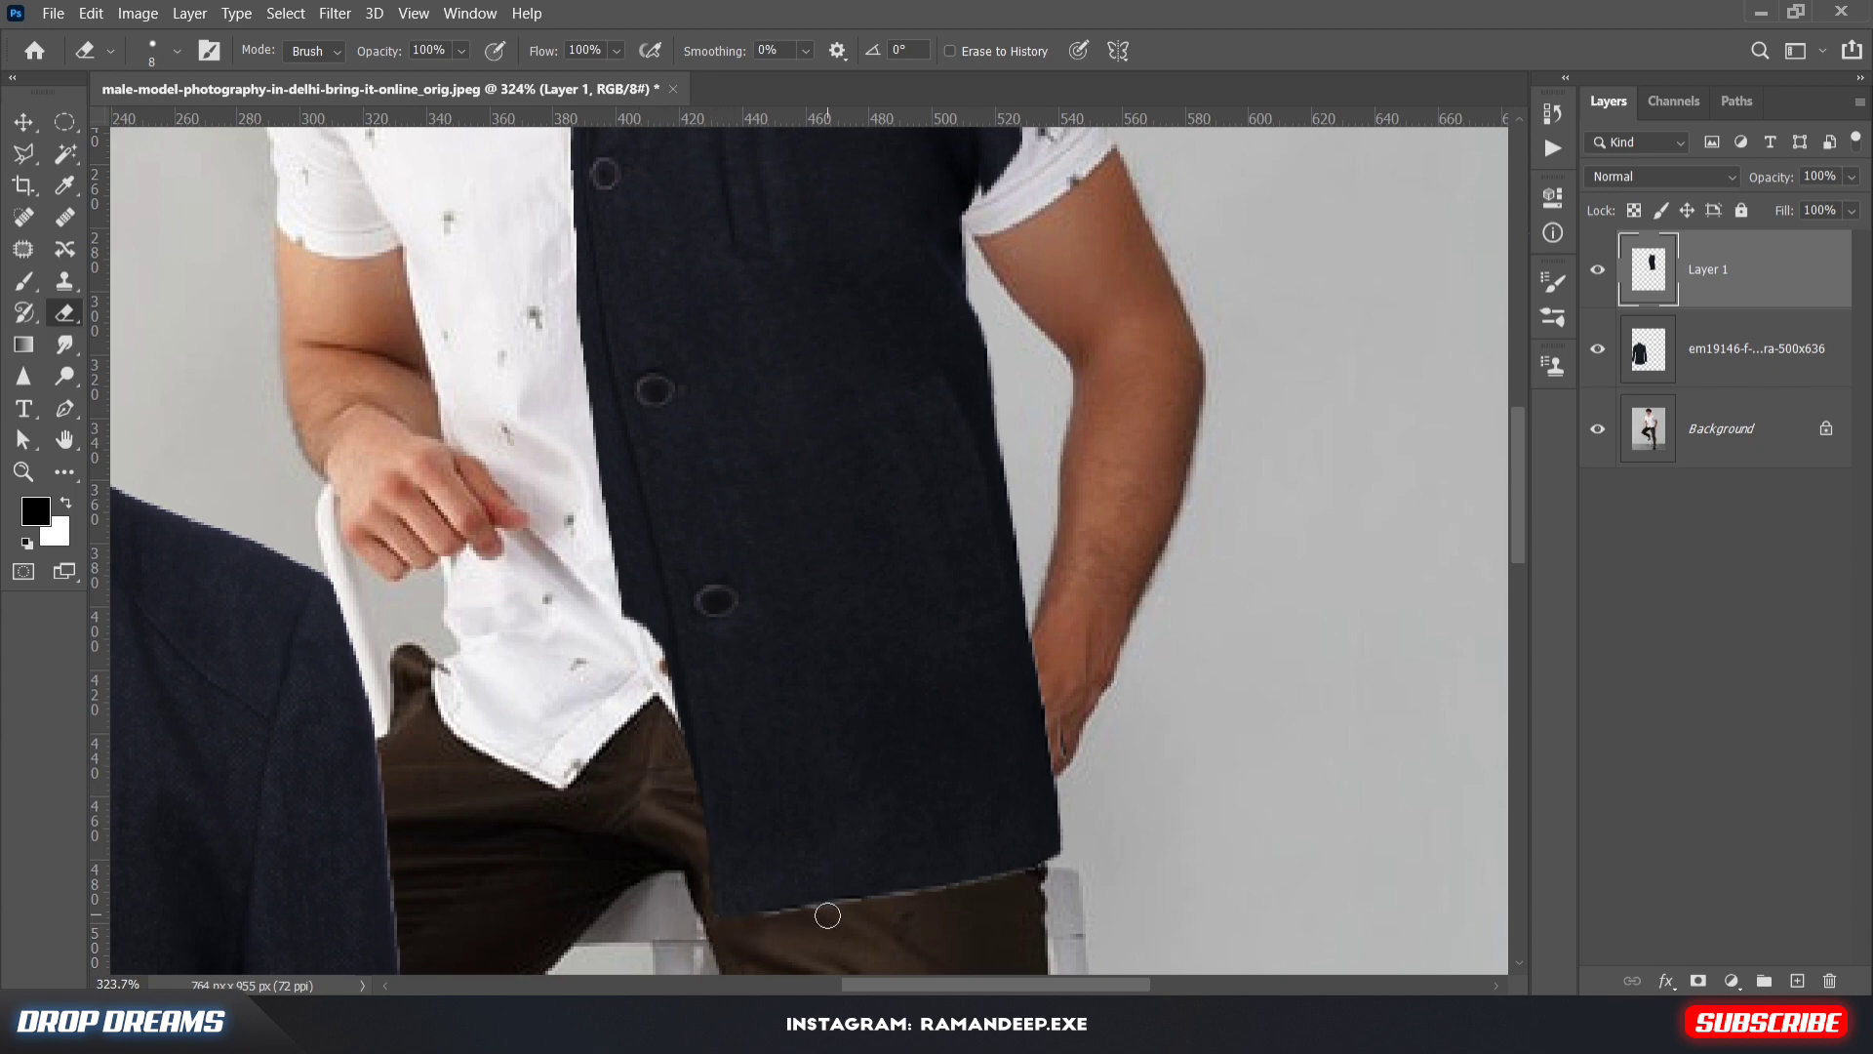
drag(827, 915, 999, 885)
Set Layer 1's opacity to 67% and warp the jacket's lower side inward to follow the man's waist
drag(1774, 188, 1742, 190)
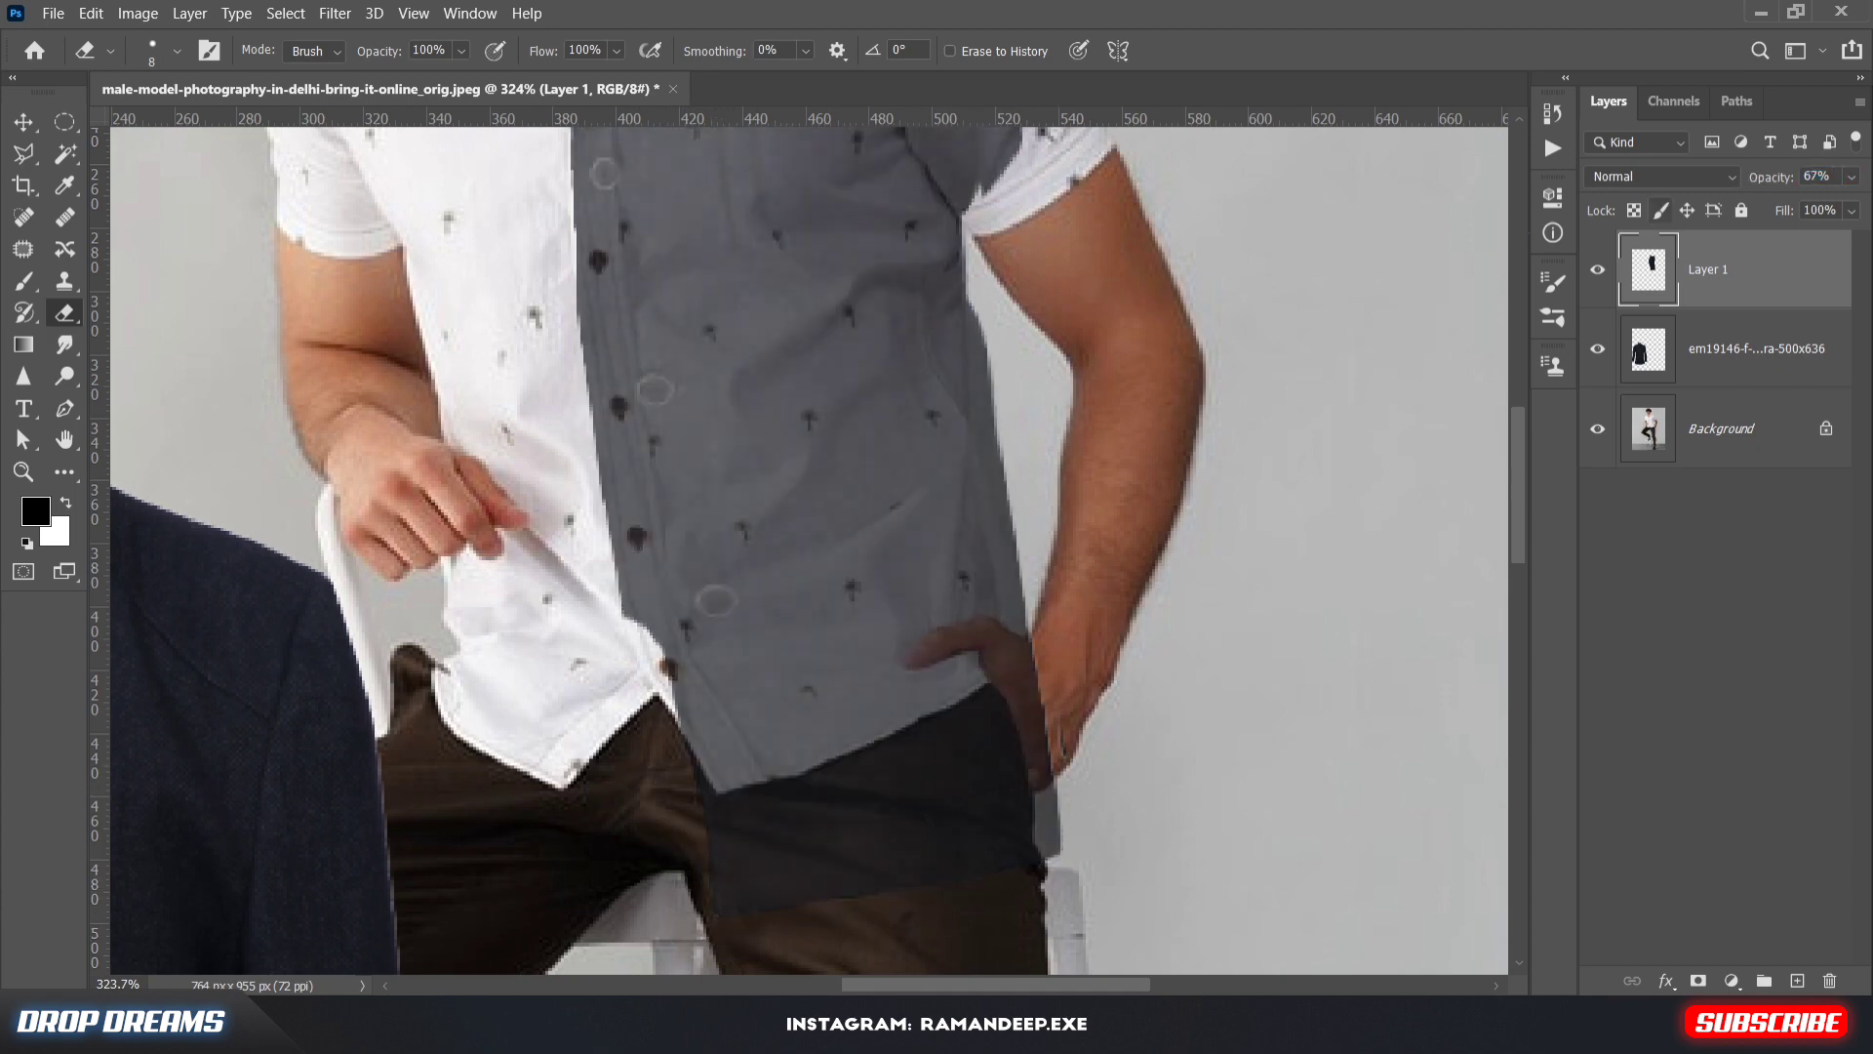
key(ctrl+t)
right_click(837, 390)
click(902, 552)
mouse_move(1003, 559)
mouse_down()
mouse_move(973, 587)
mouse_move(991, 581)
mouse_up()
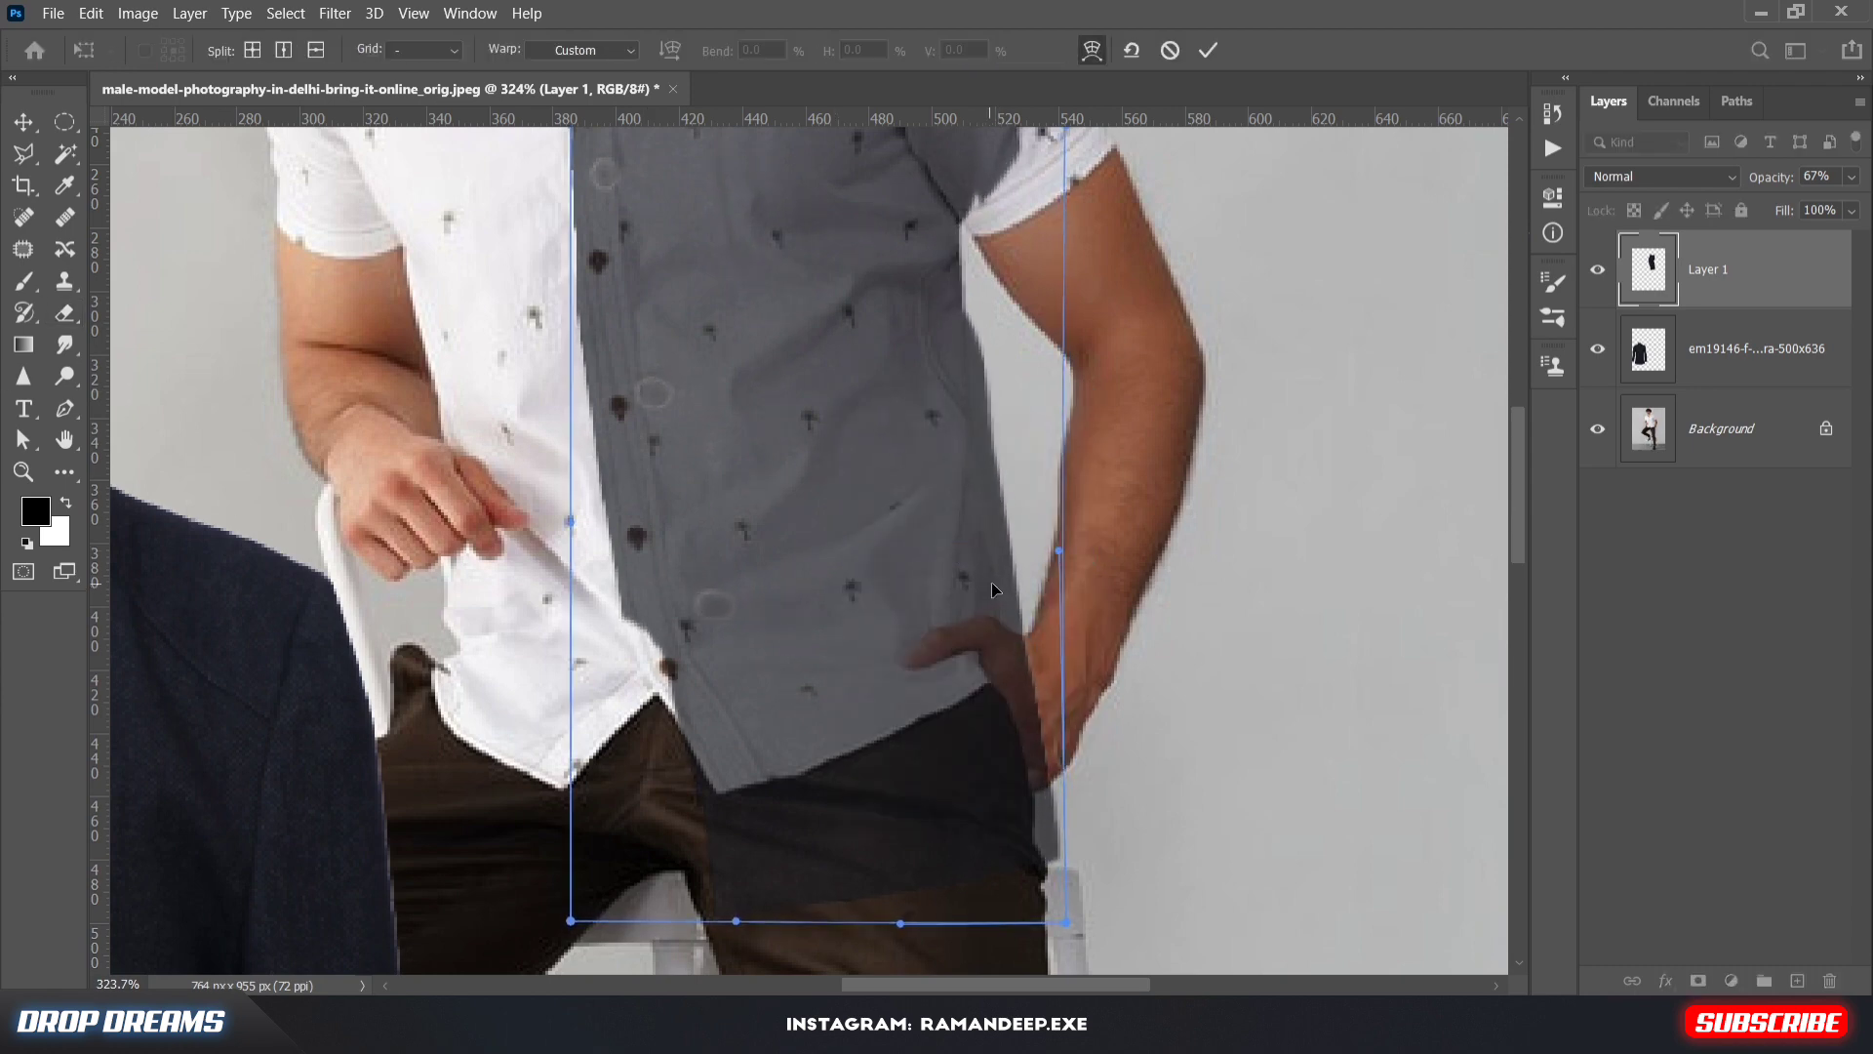
click(1207, 50)
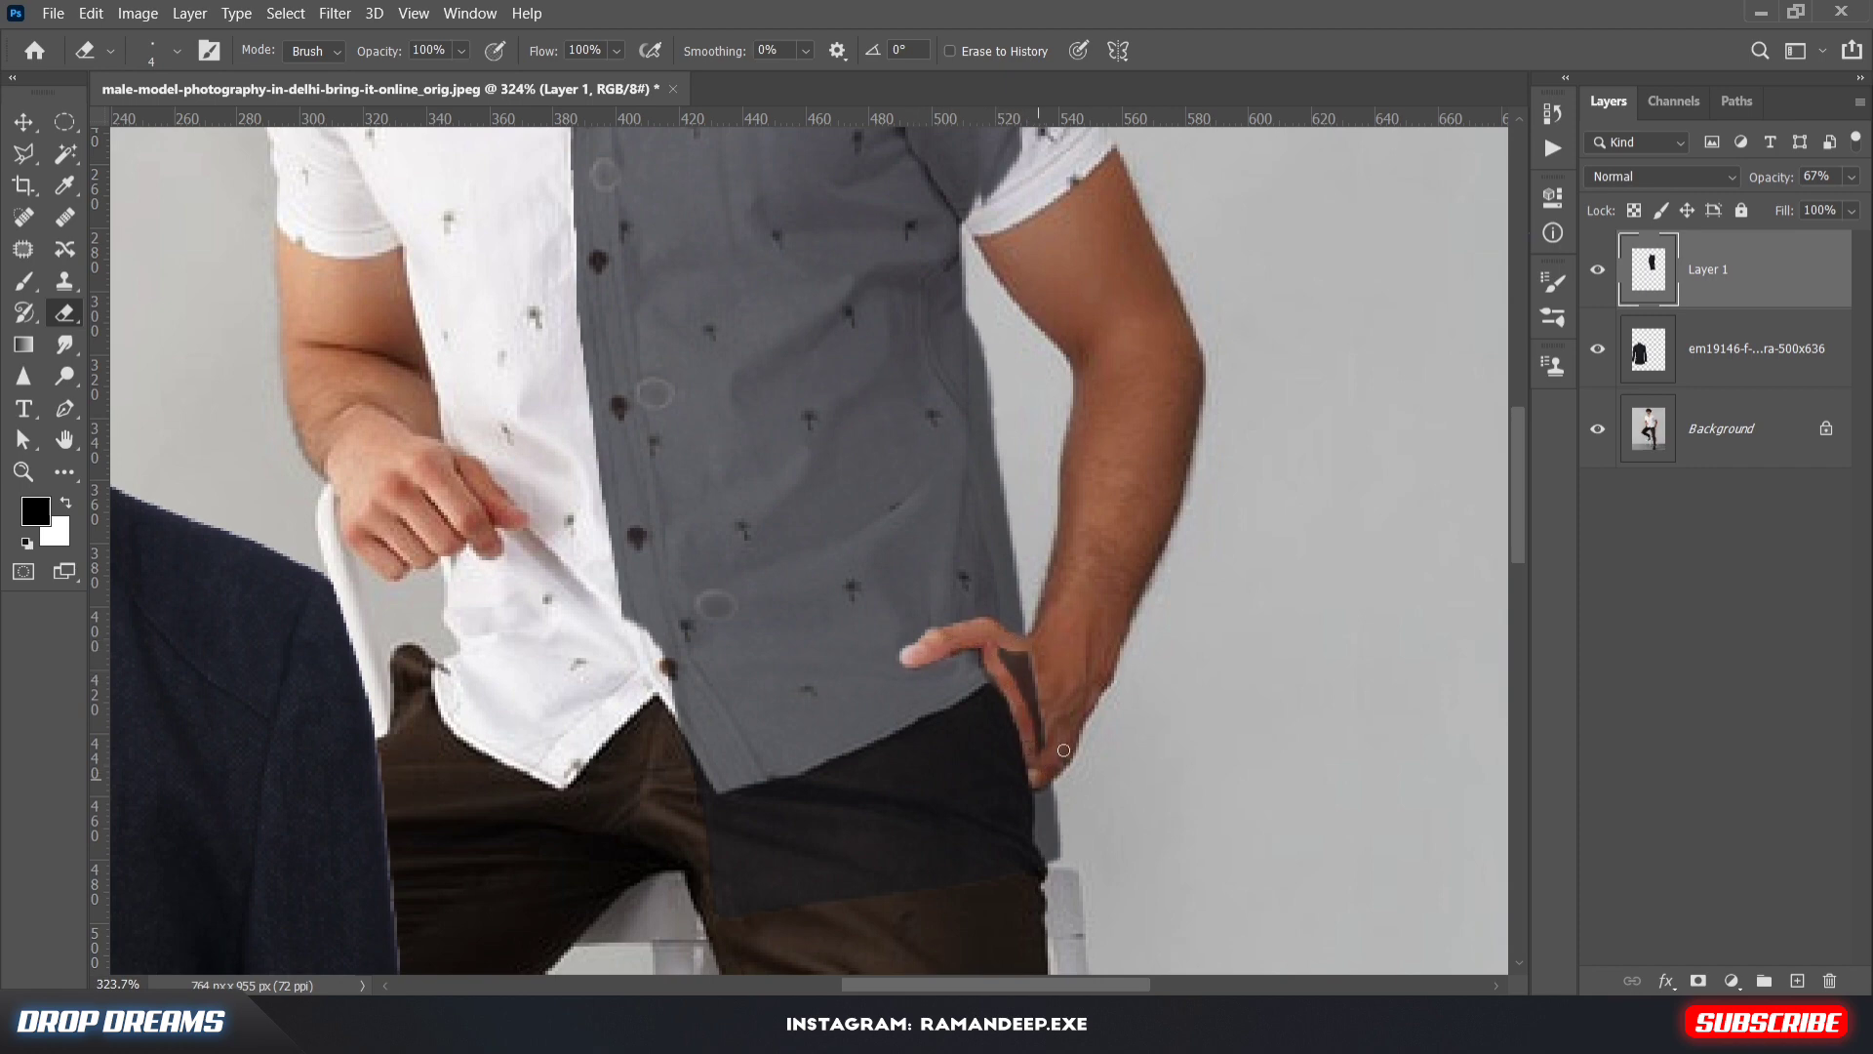
Erase the jacket covering the hand in the pocket and restore Layer 1's opacity to 100%
drag(1063, 750, 1015, 674)
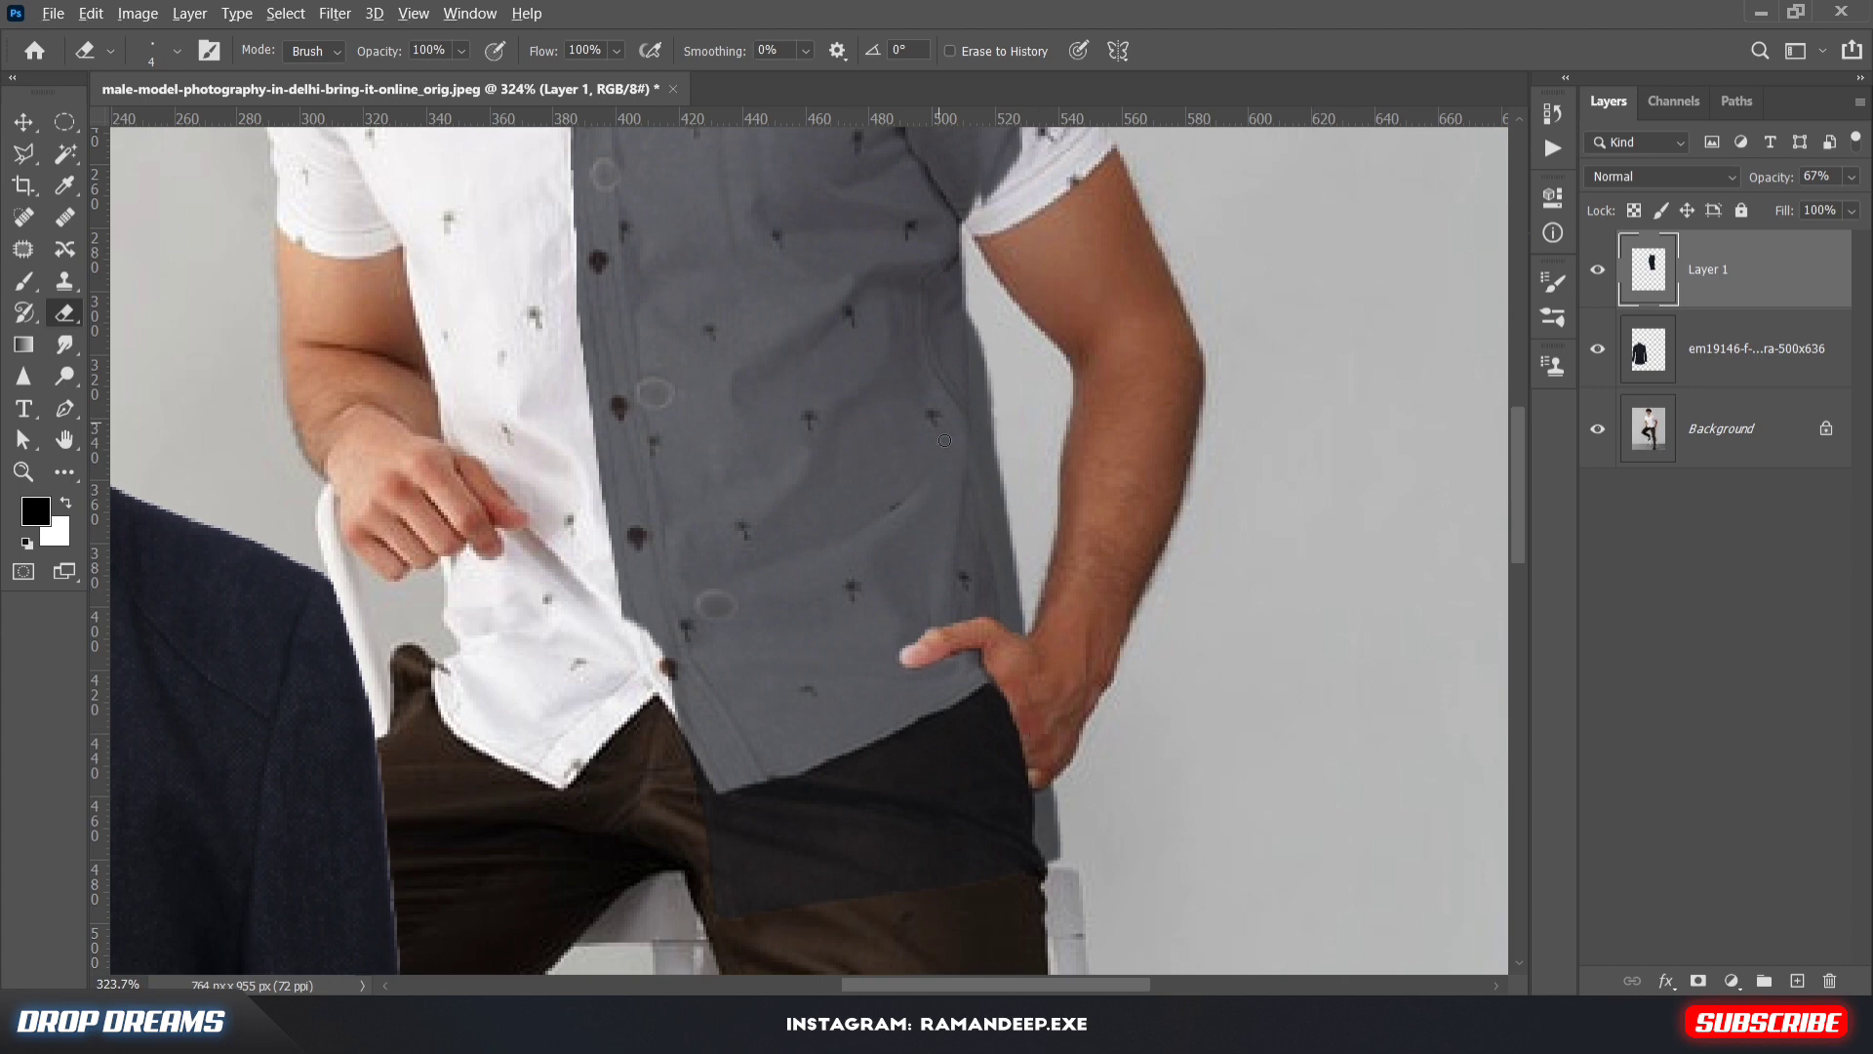
scroll(944, 440, down, 7)
drag(1771, 177, 1834, 178)
Outline the other half of the source jacket with the Polygonal Lasso and copy it from the em19146 layer to a new layer
scroll(878, 488, down, 6)
click(25, 153)
click(542, 460)
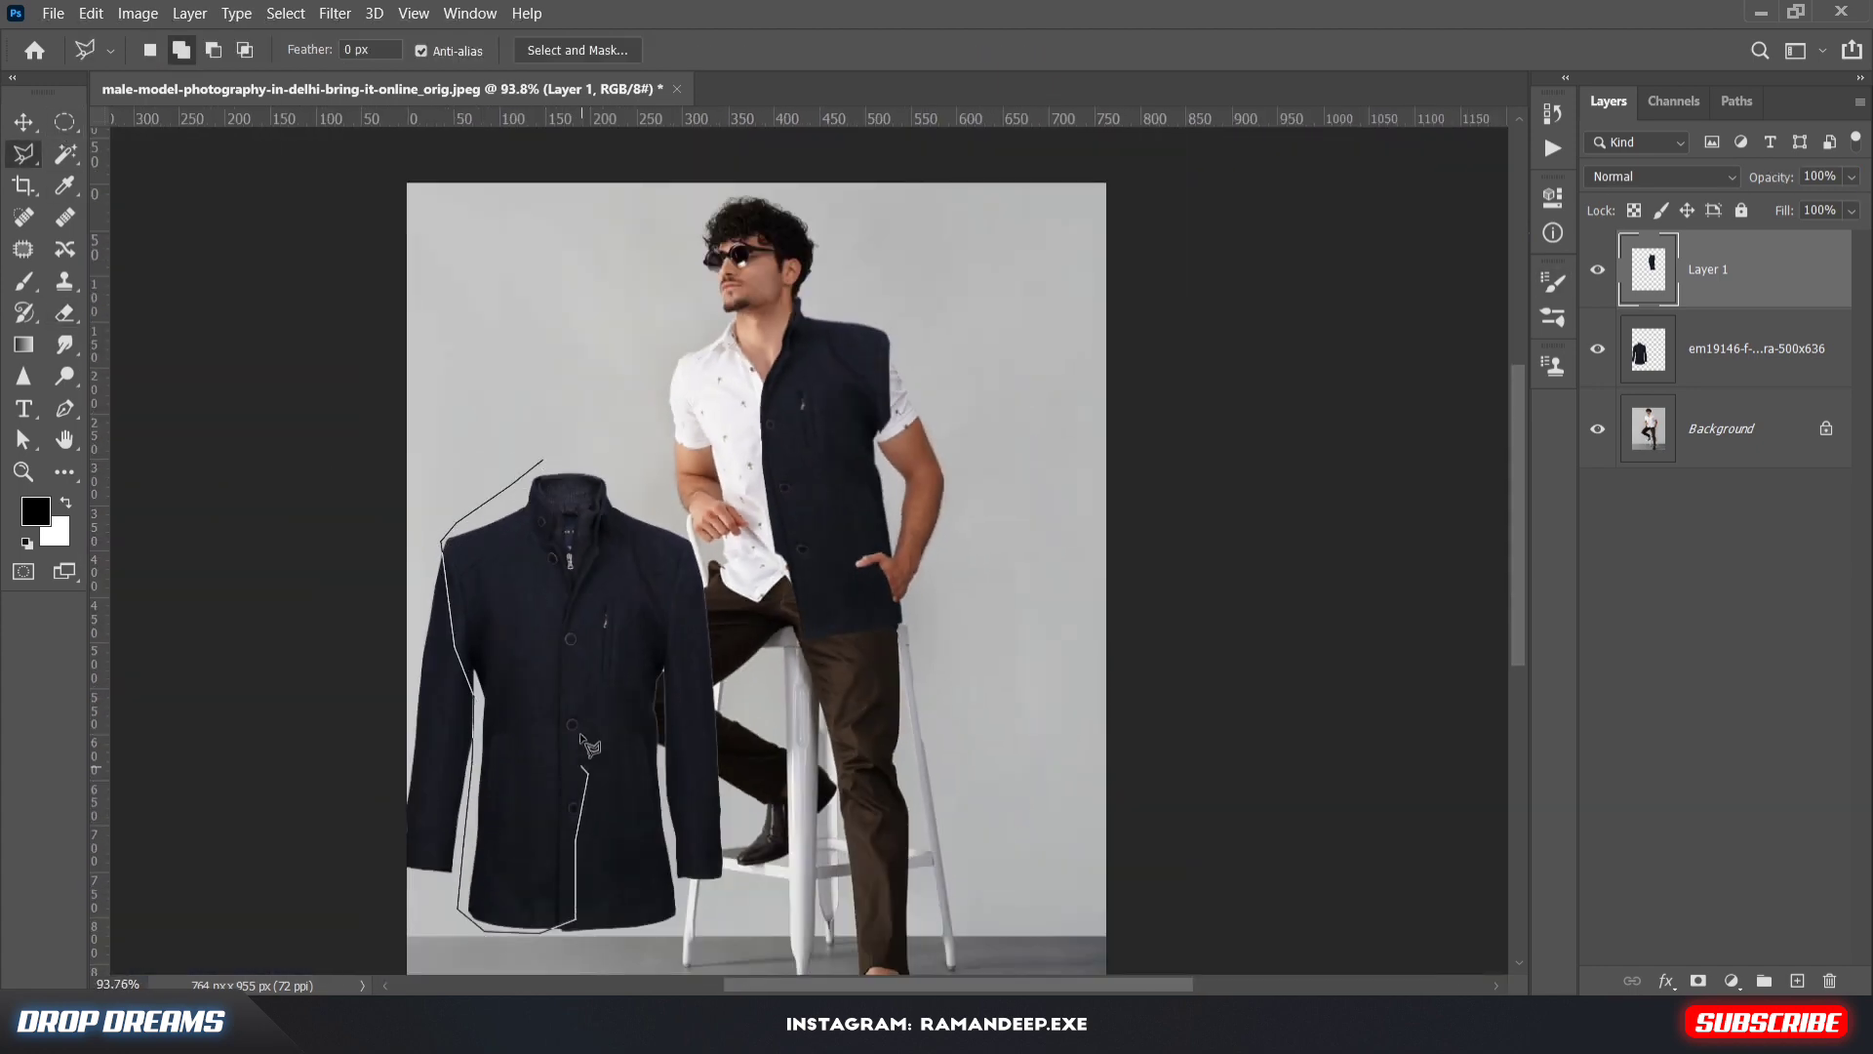
click(588, 575)
click(564, 453)
click(543, 460)
click(1816, 341)
key(ctrl+j)
Scale, rotate and position the copied jacket half over the uncovered side of the man's torso
key(ctrl+t)
drag(532, 697, 724, 468)
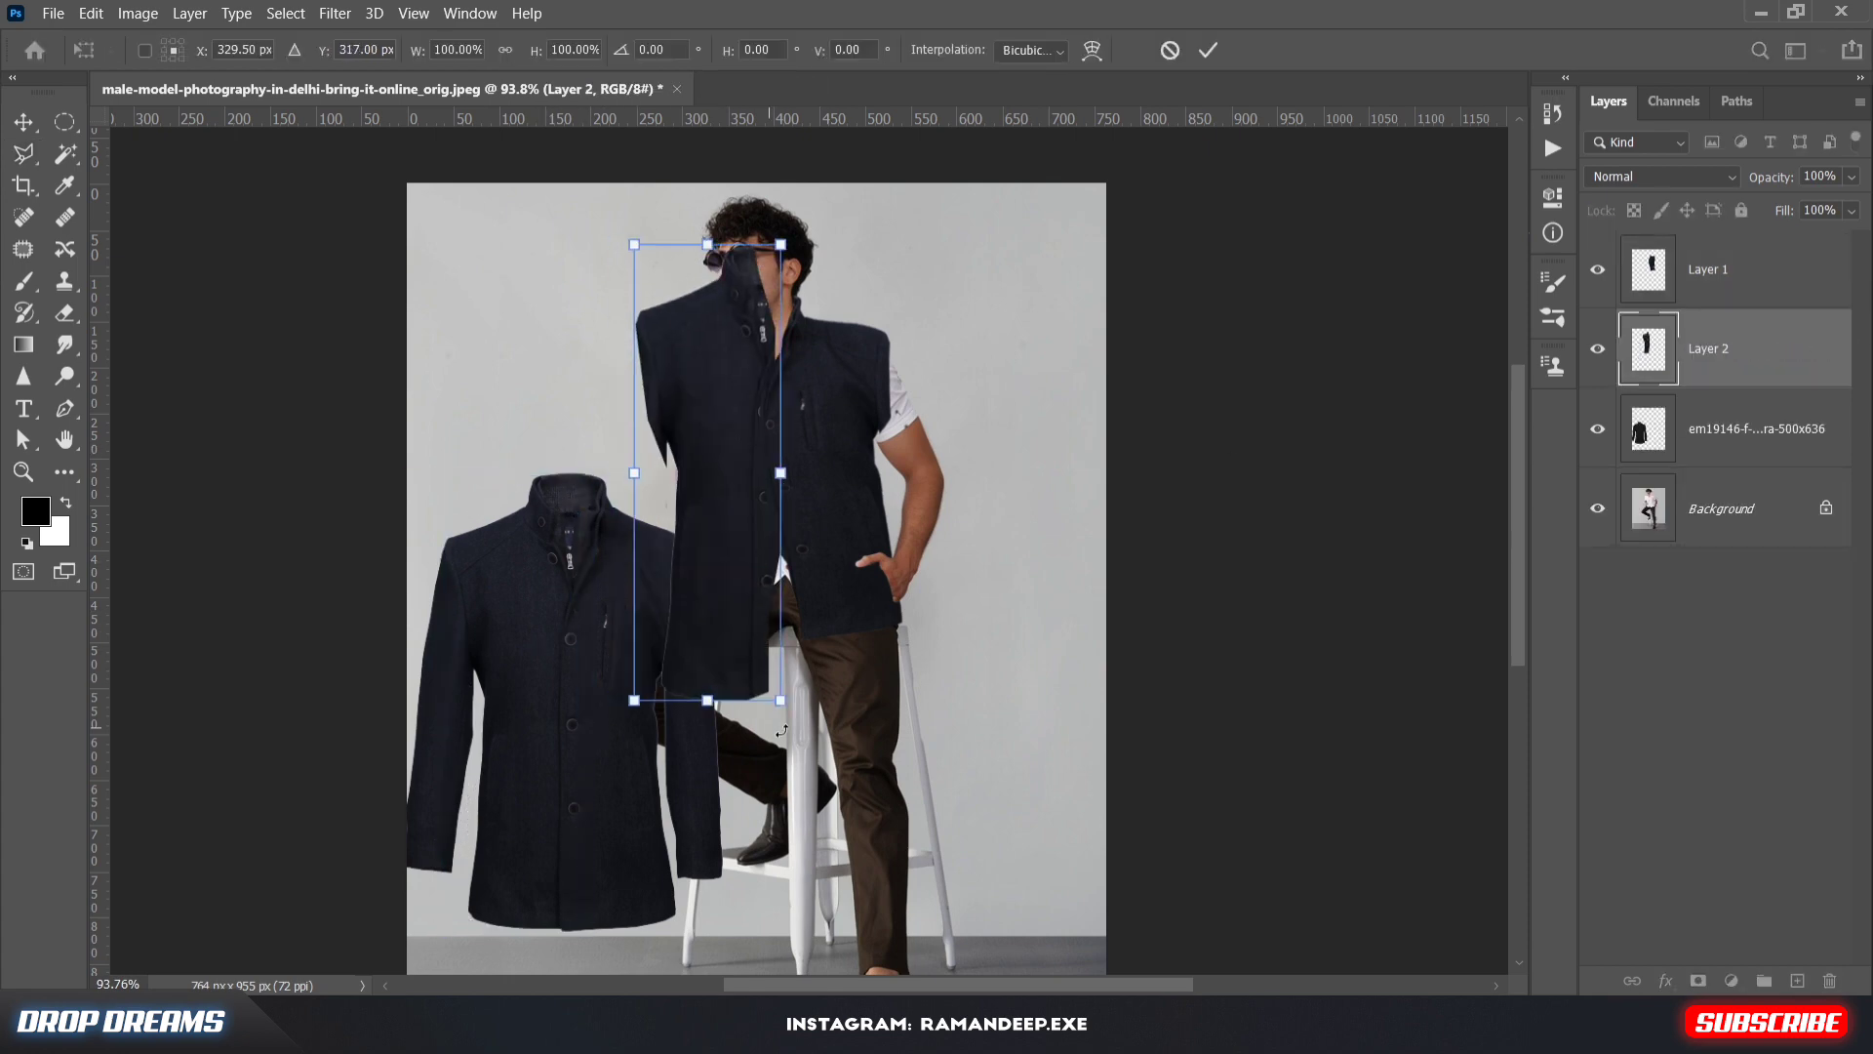
drag(781, 701, 720, 587)
drag(685, 470, 770, 581)
drag(847, 571, 894, 544)
drag(795, 591, 749, 547)
right_click(739, 472)
click(1211, 51)
Set Layer 2's opacity to 80% and warp its upper part to match the man's neck and shoulder
drag(1772, 178, 1753, 178)
scroll(723, 409, up, 8)
key(ctrl+t)
right_click(723, 373)
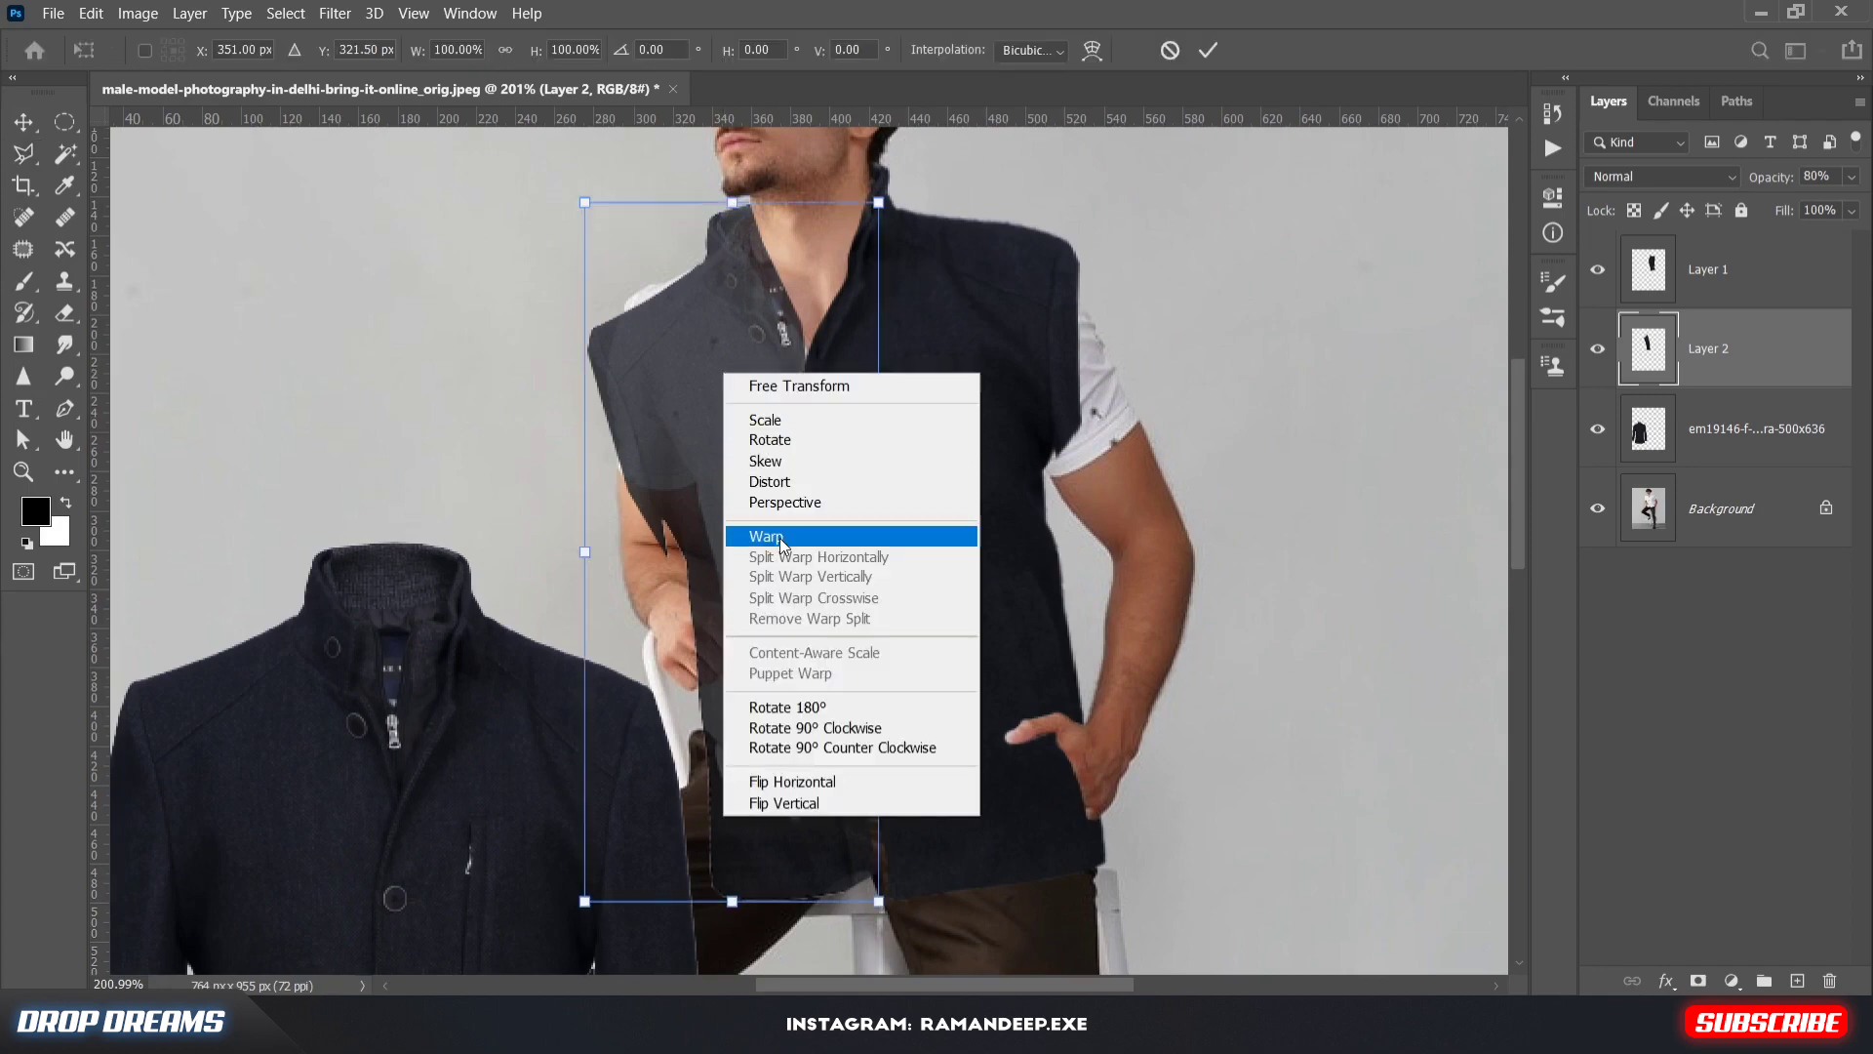
click(781, 541)
drag(634, 340, 659, 304)
drag(710, 464, 708, 461)
Warp Layer 2's lower part to follow the curved shirt hem and front opening, and apply the transformation
drag(724, 883, 722, 749)
drag(880, 904, 776, 845)
drag(585, 903, 616, 760)
drag(818, 858, 776, 878)
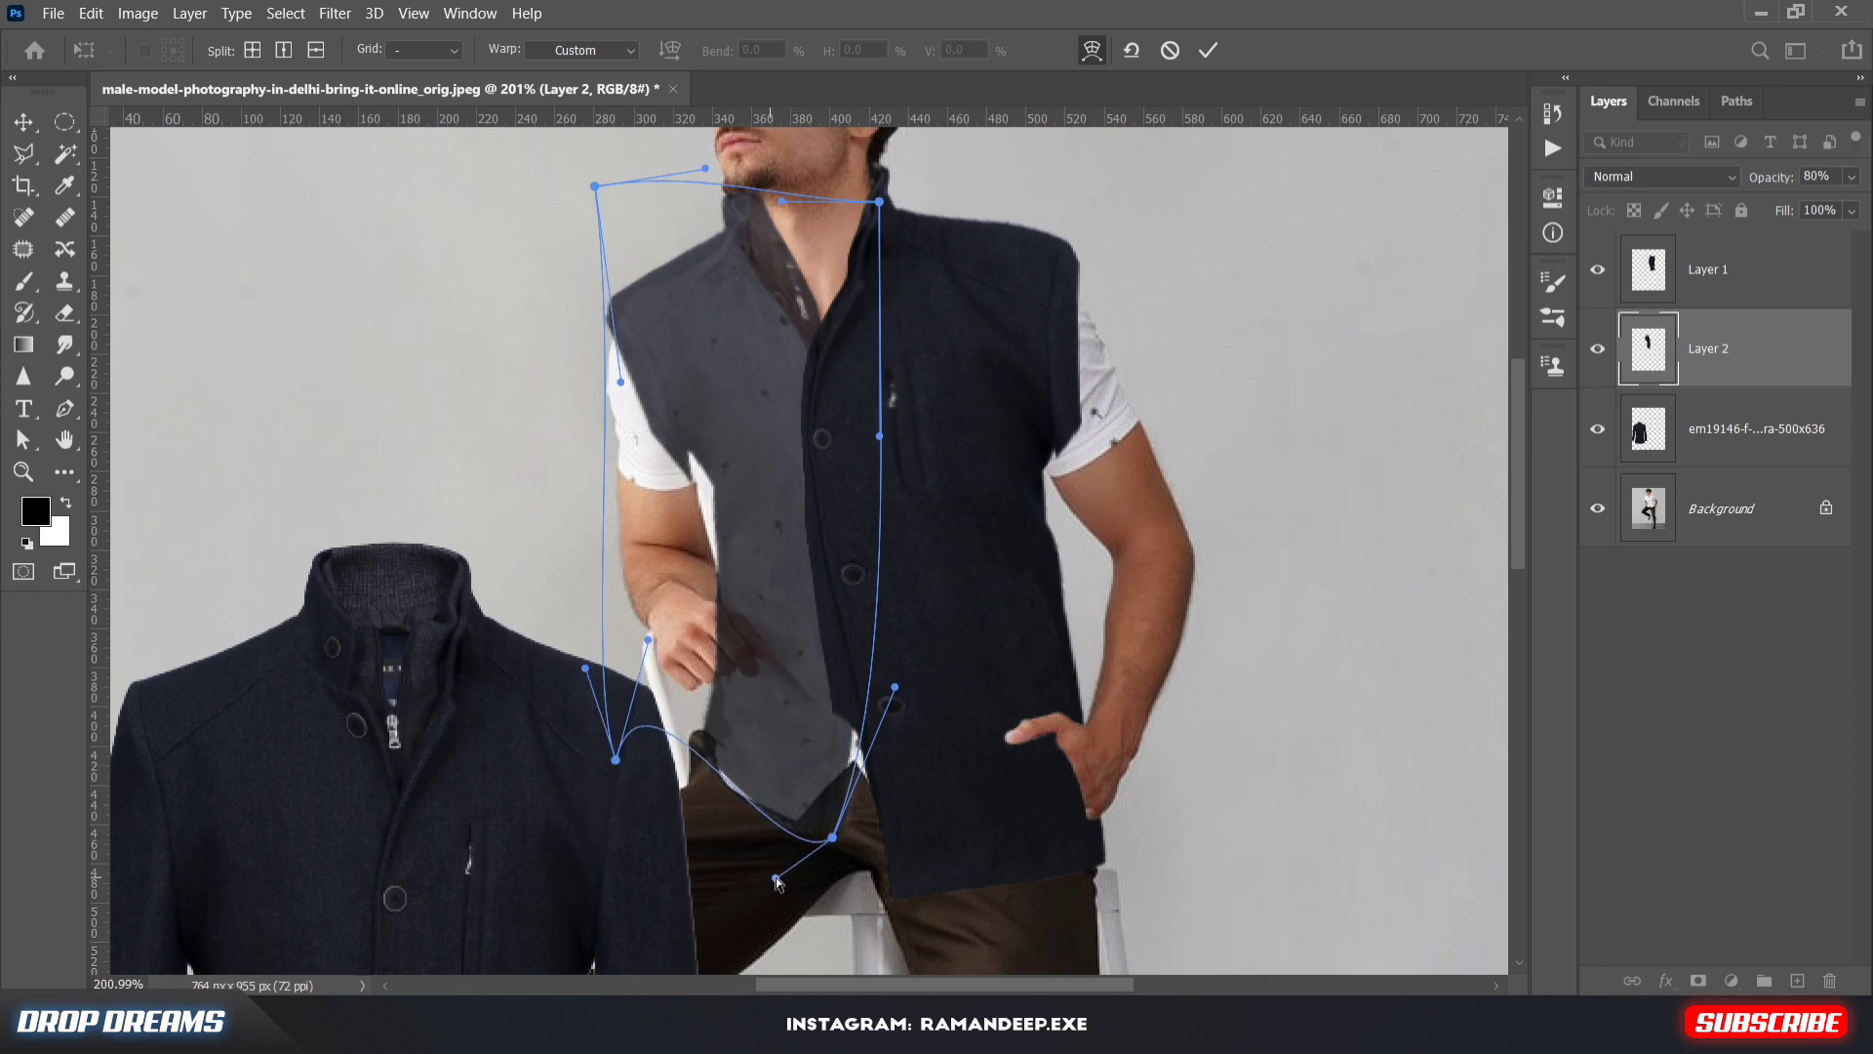
drag(894, 688, 947, 713)
drag(648, 639, 680, 680)
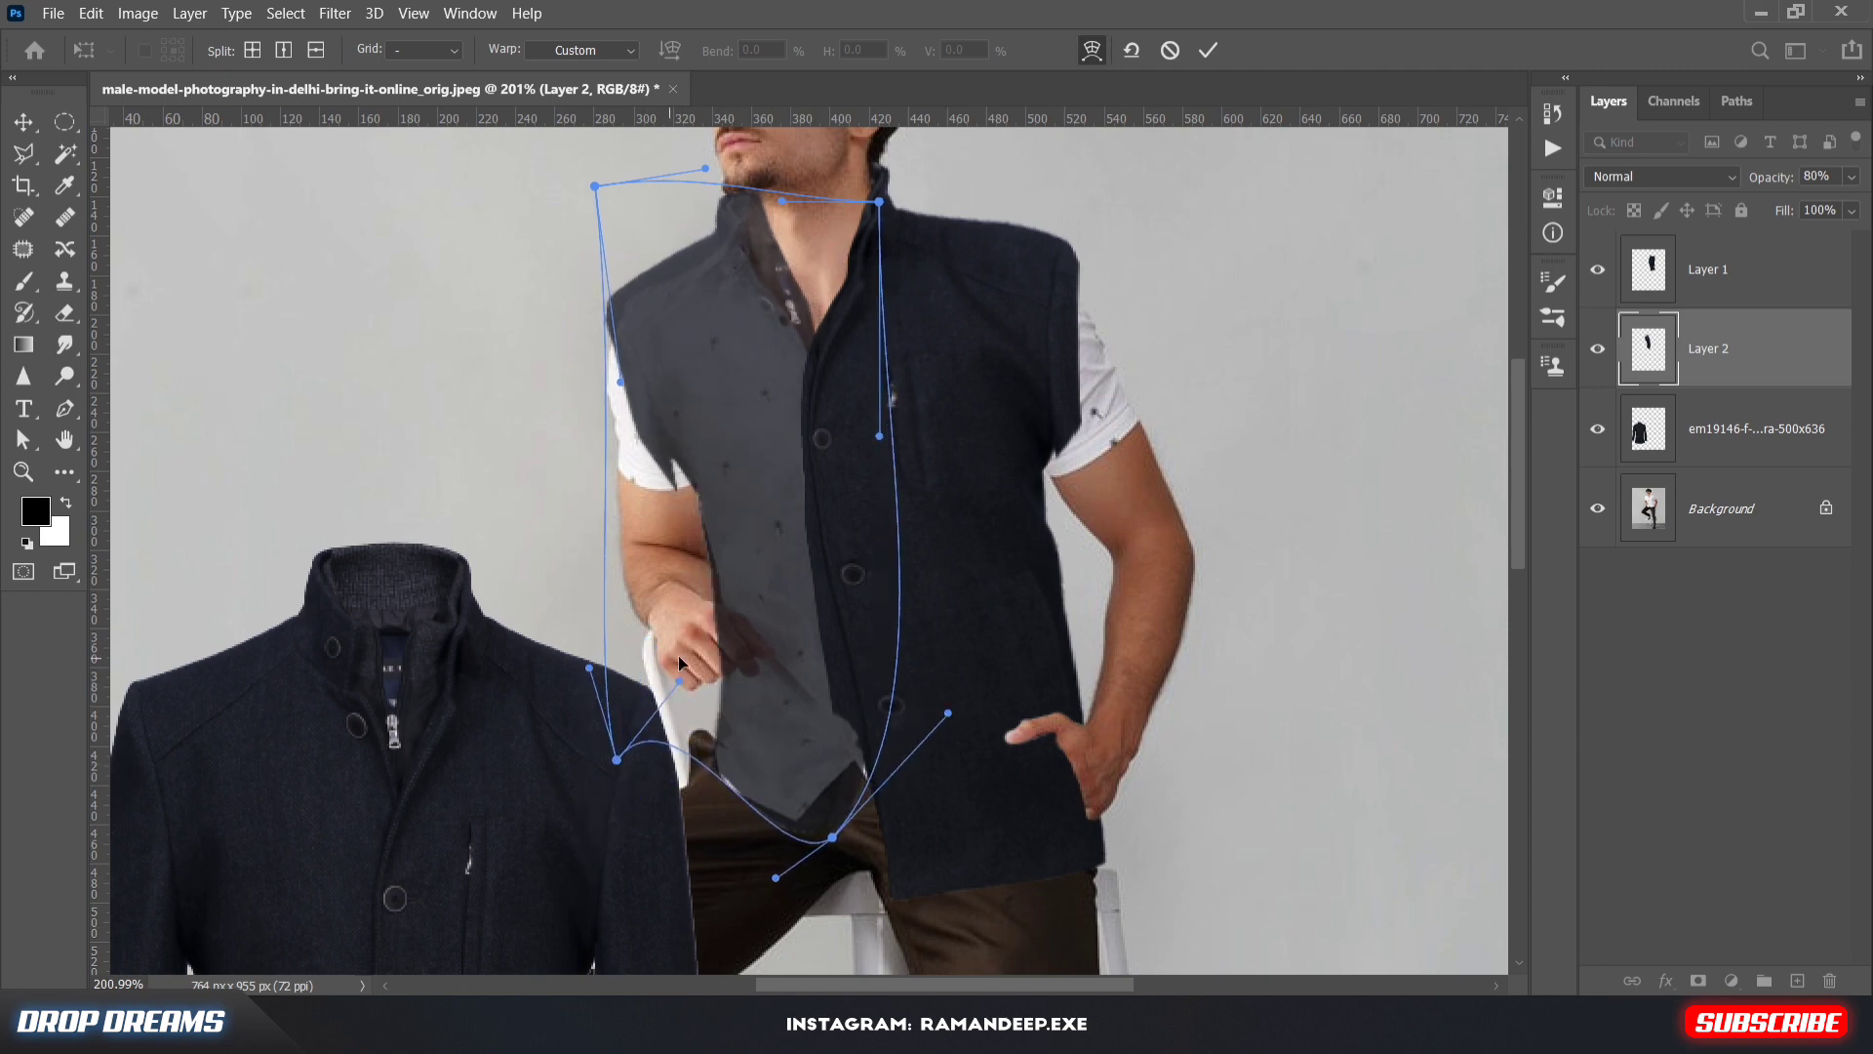
click(1207, 50)
Raise Layer 2's opacity to 100% and place Layer 1 above it in the stacking order
key(9)
key(5)
key(e)
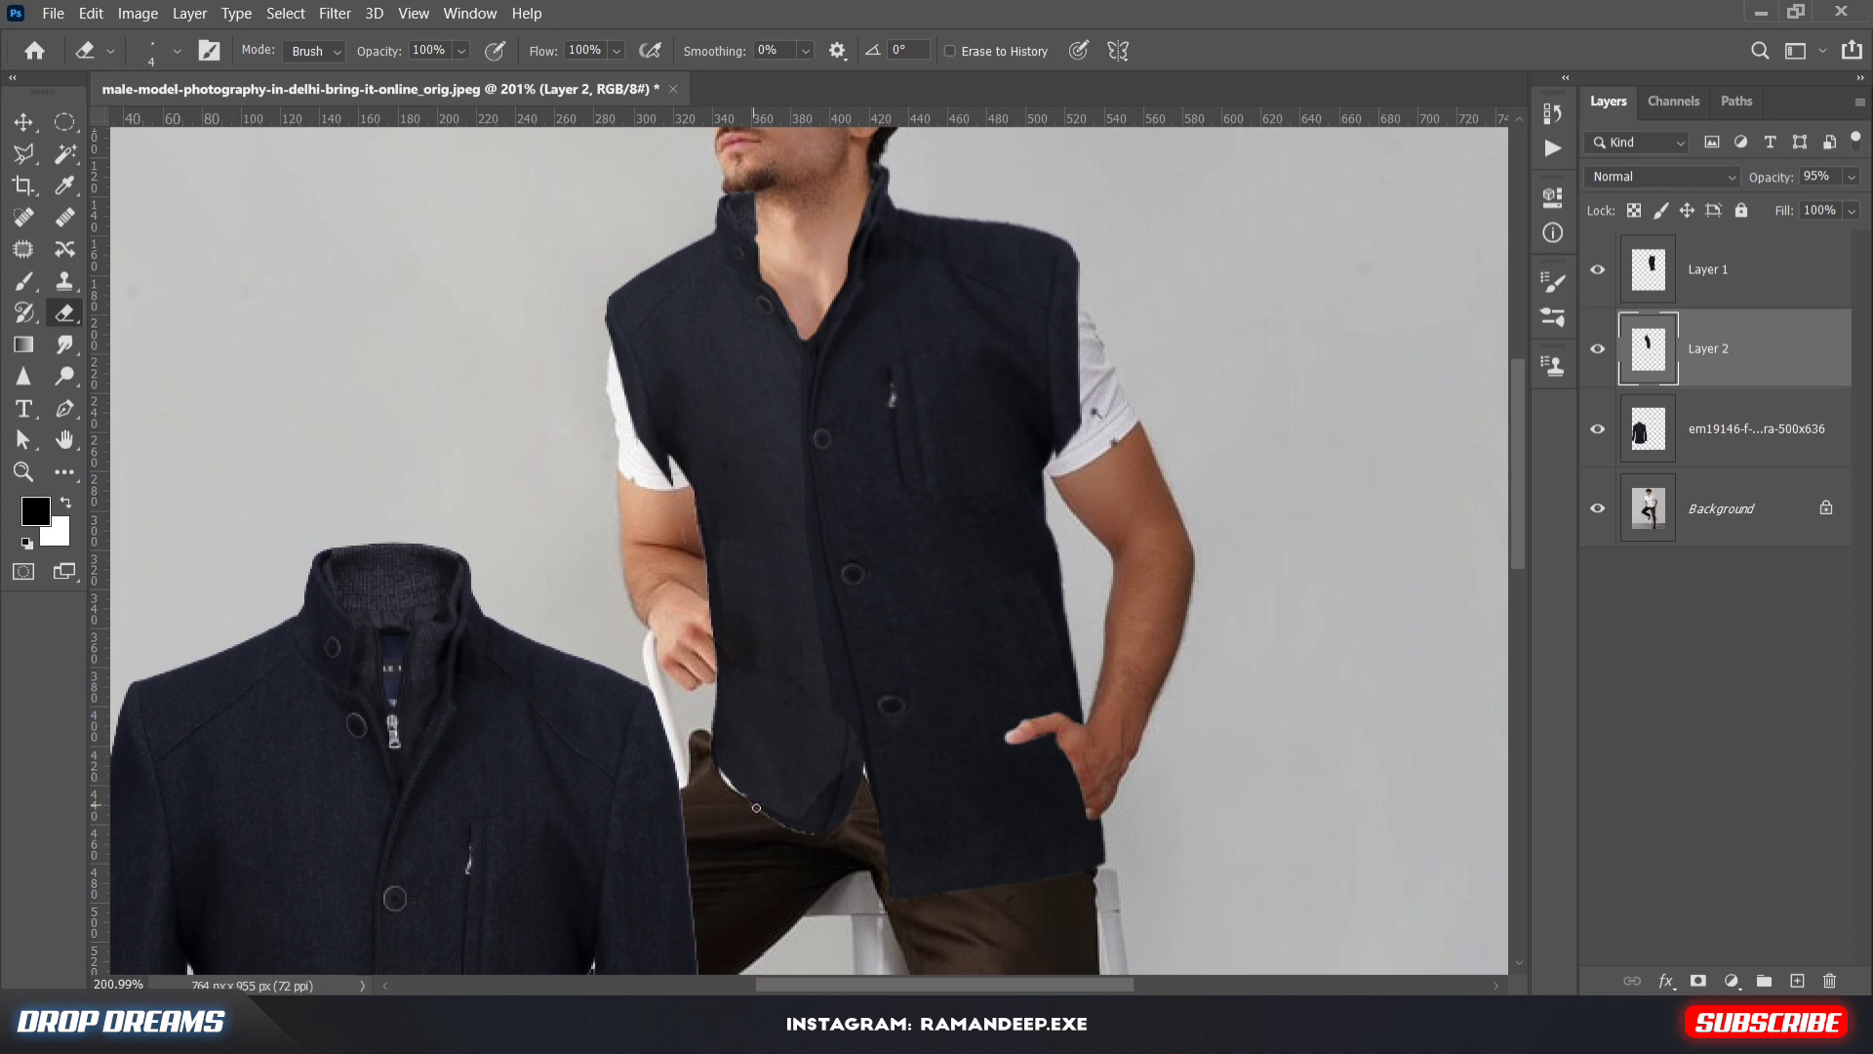
drag(1770, 177, 1867, 193)
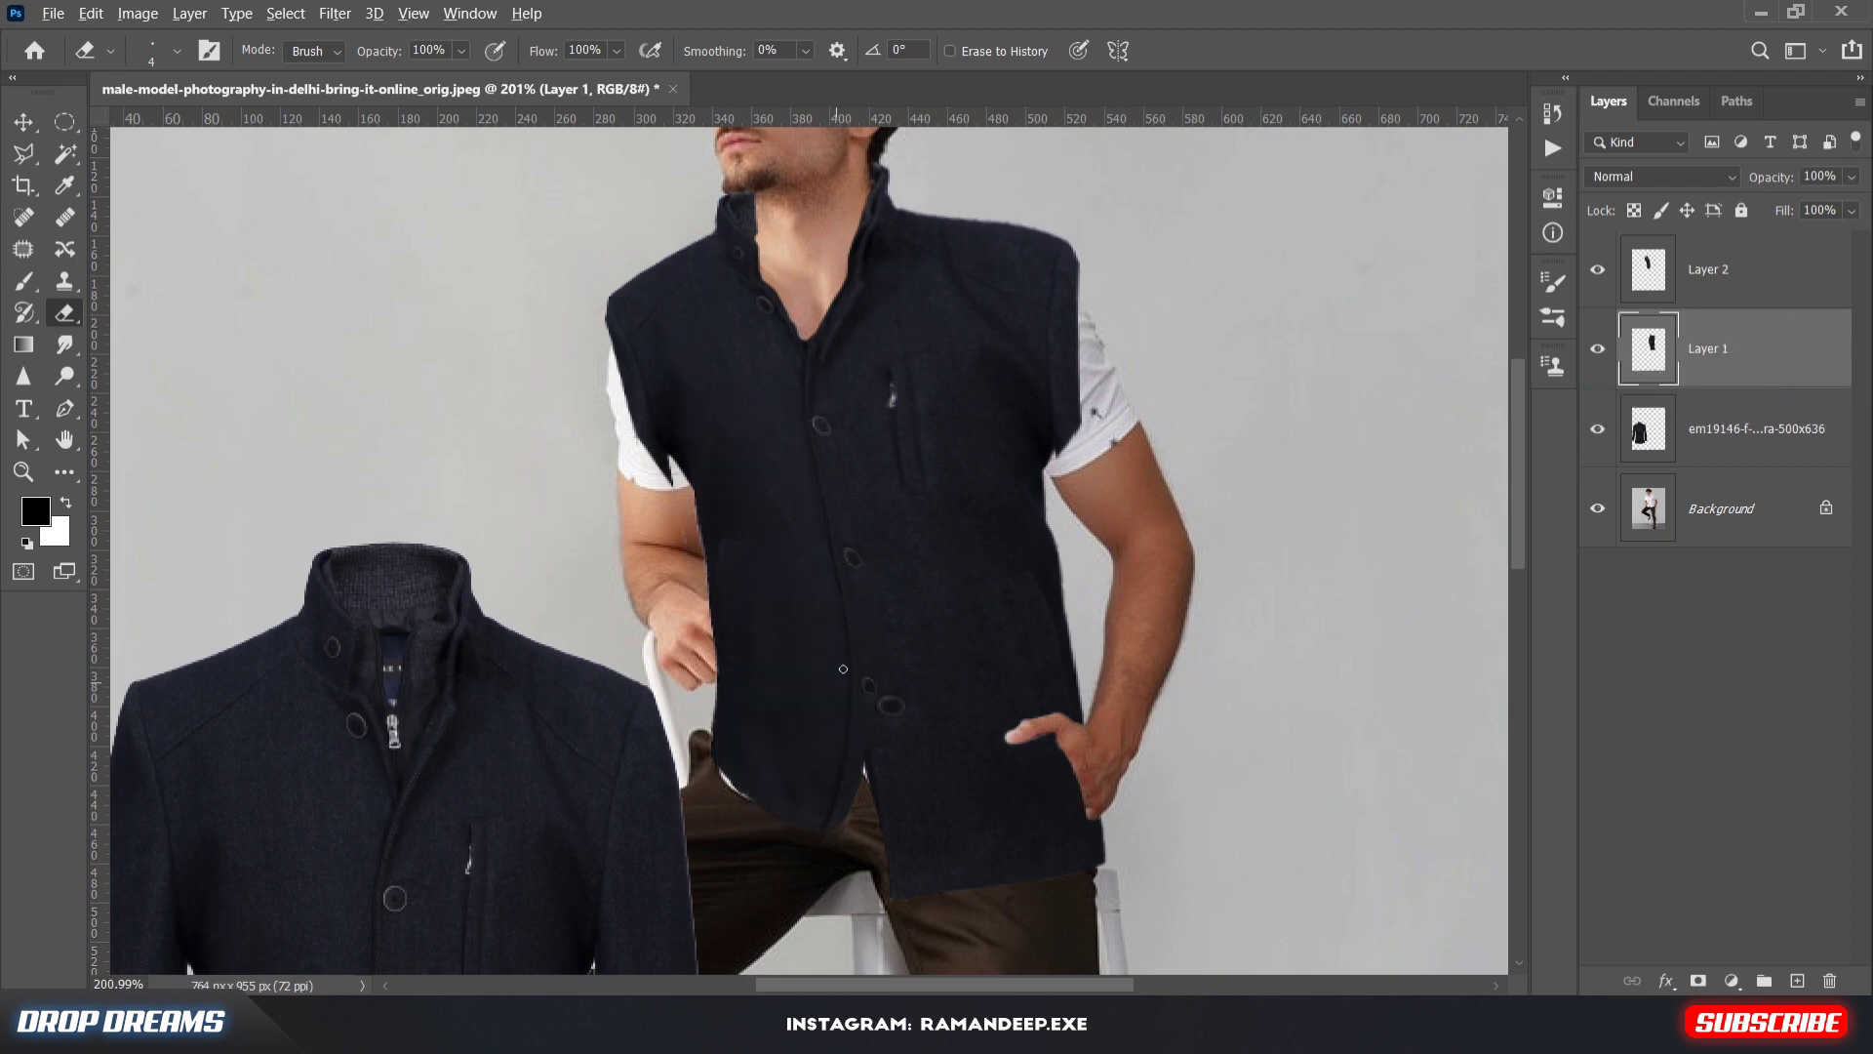
scroll(843, 668, up, 3)
click(1598, 349)
drag(1764, 344, 1784, 222)
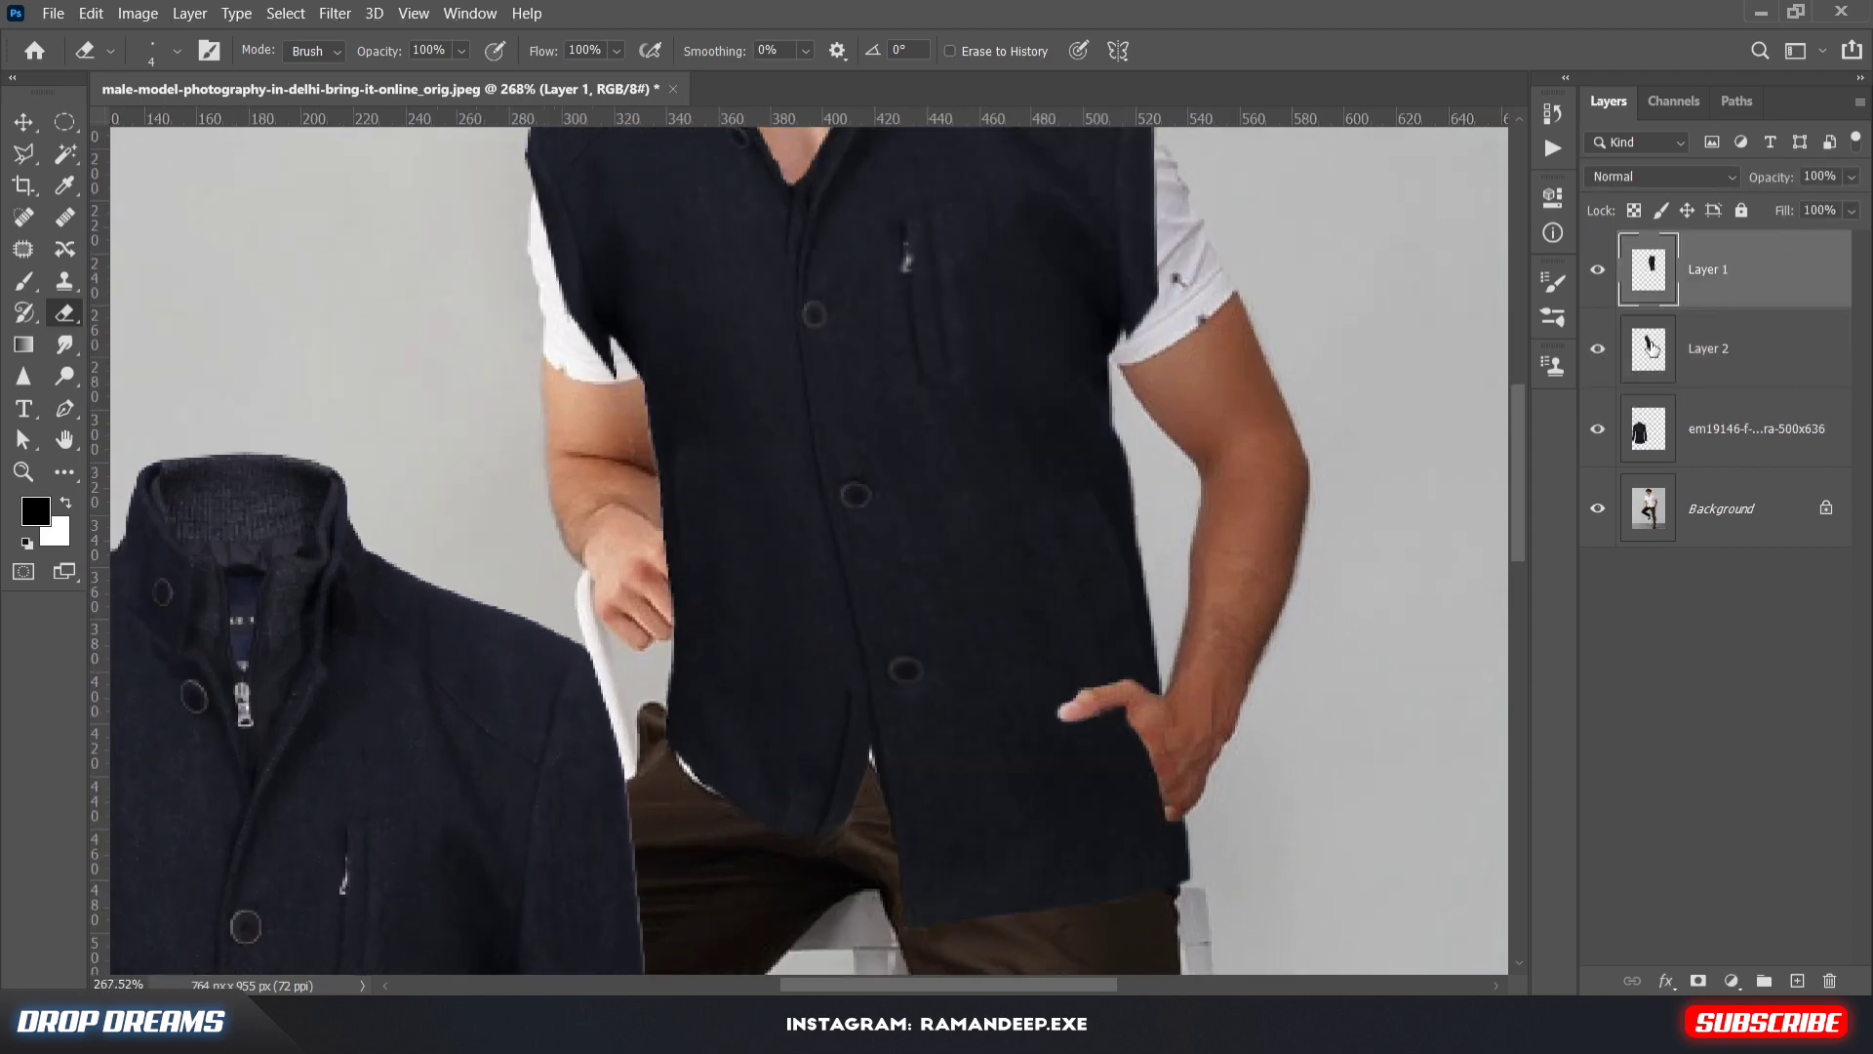
Inspect the lower jacket buttons by hiding and showing Layer 1 and Layer 2 to tell which layer holds them
scroll(1026, 439, down, 8)
scroll(1005, 541, up, 12)
click(62, 219)
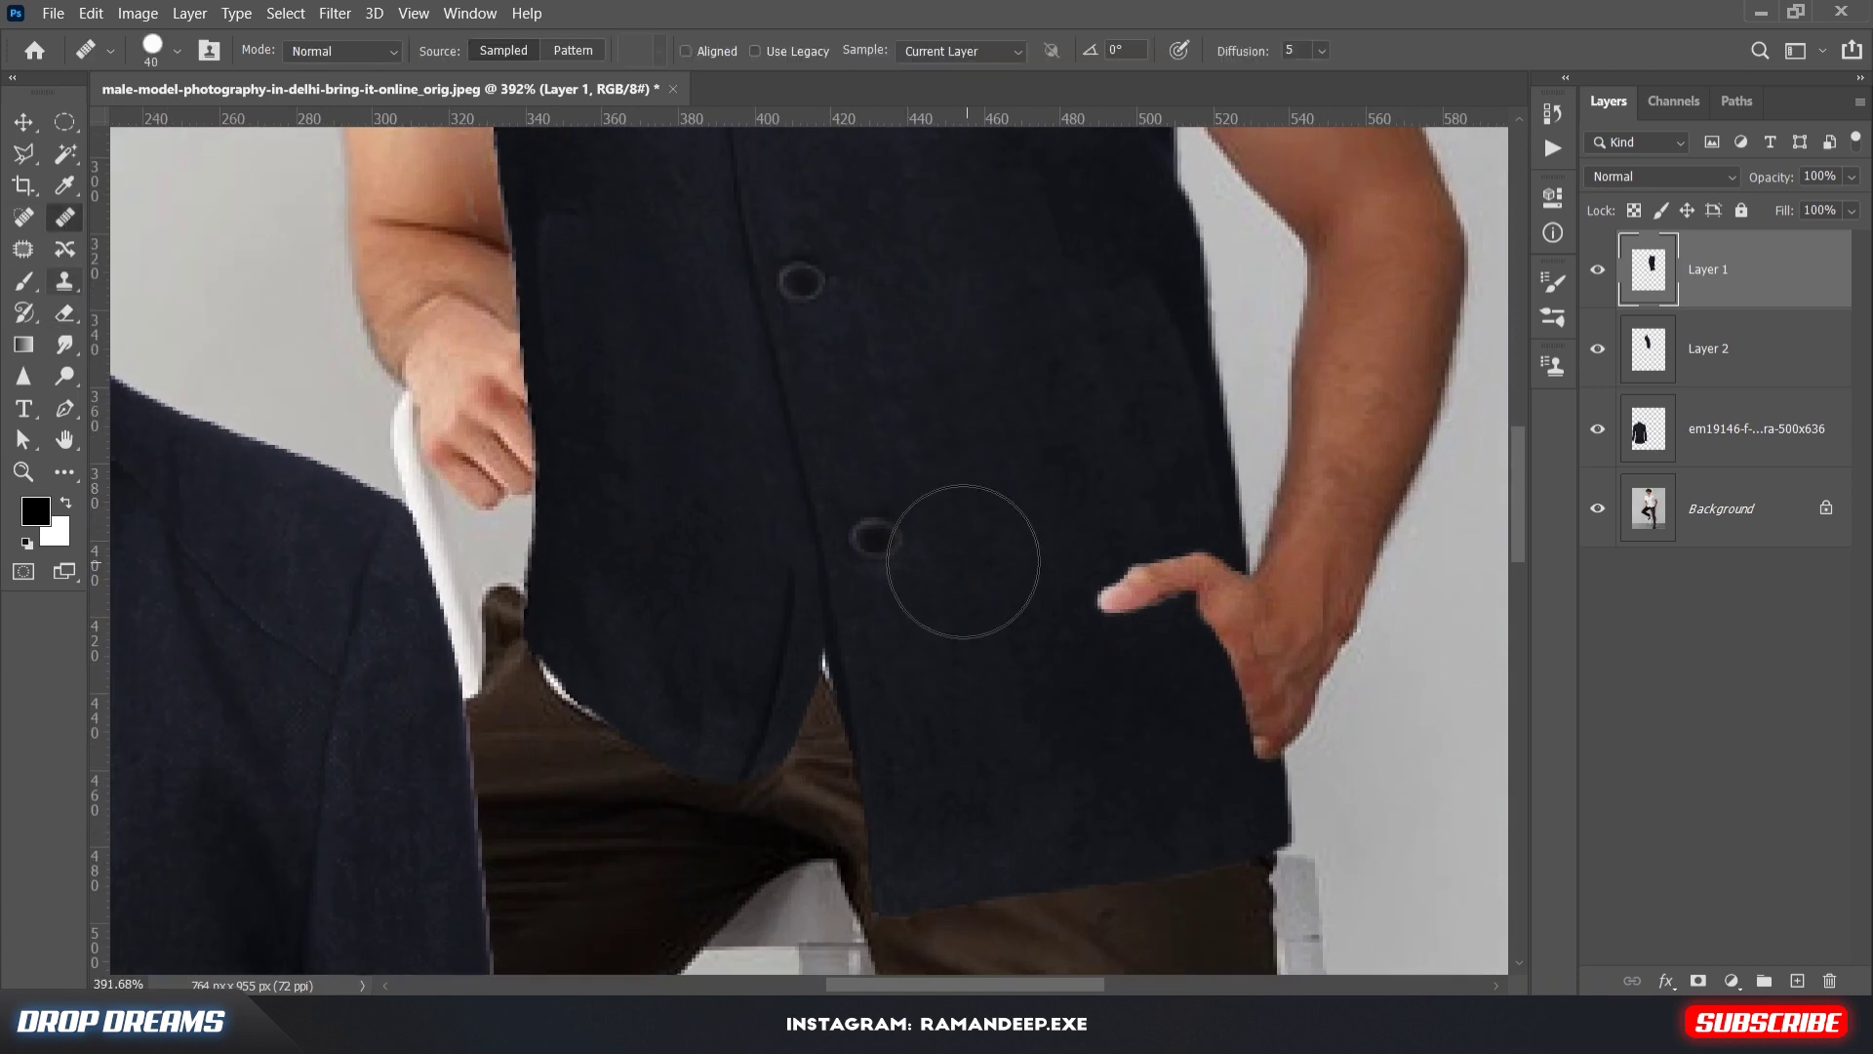
click(938, 534)
click(953, 400)
click(1702, 361)
click(1594, 357)
click(1597, 348)
click(1597, 269)
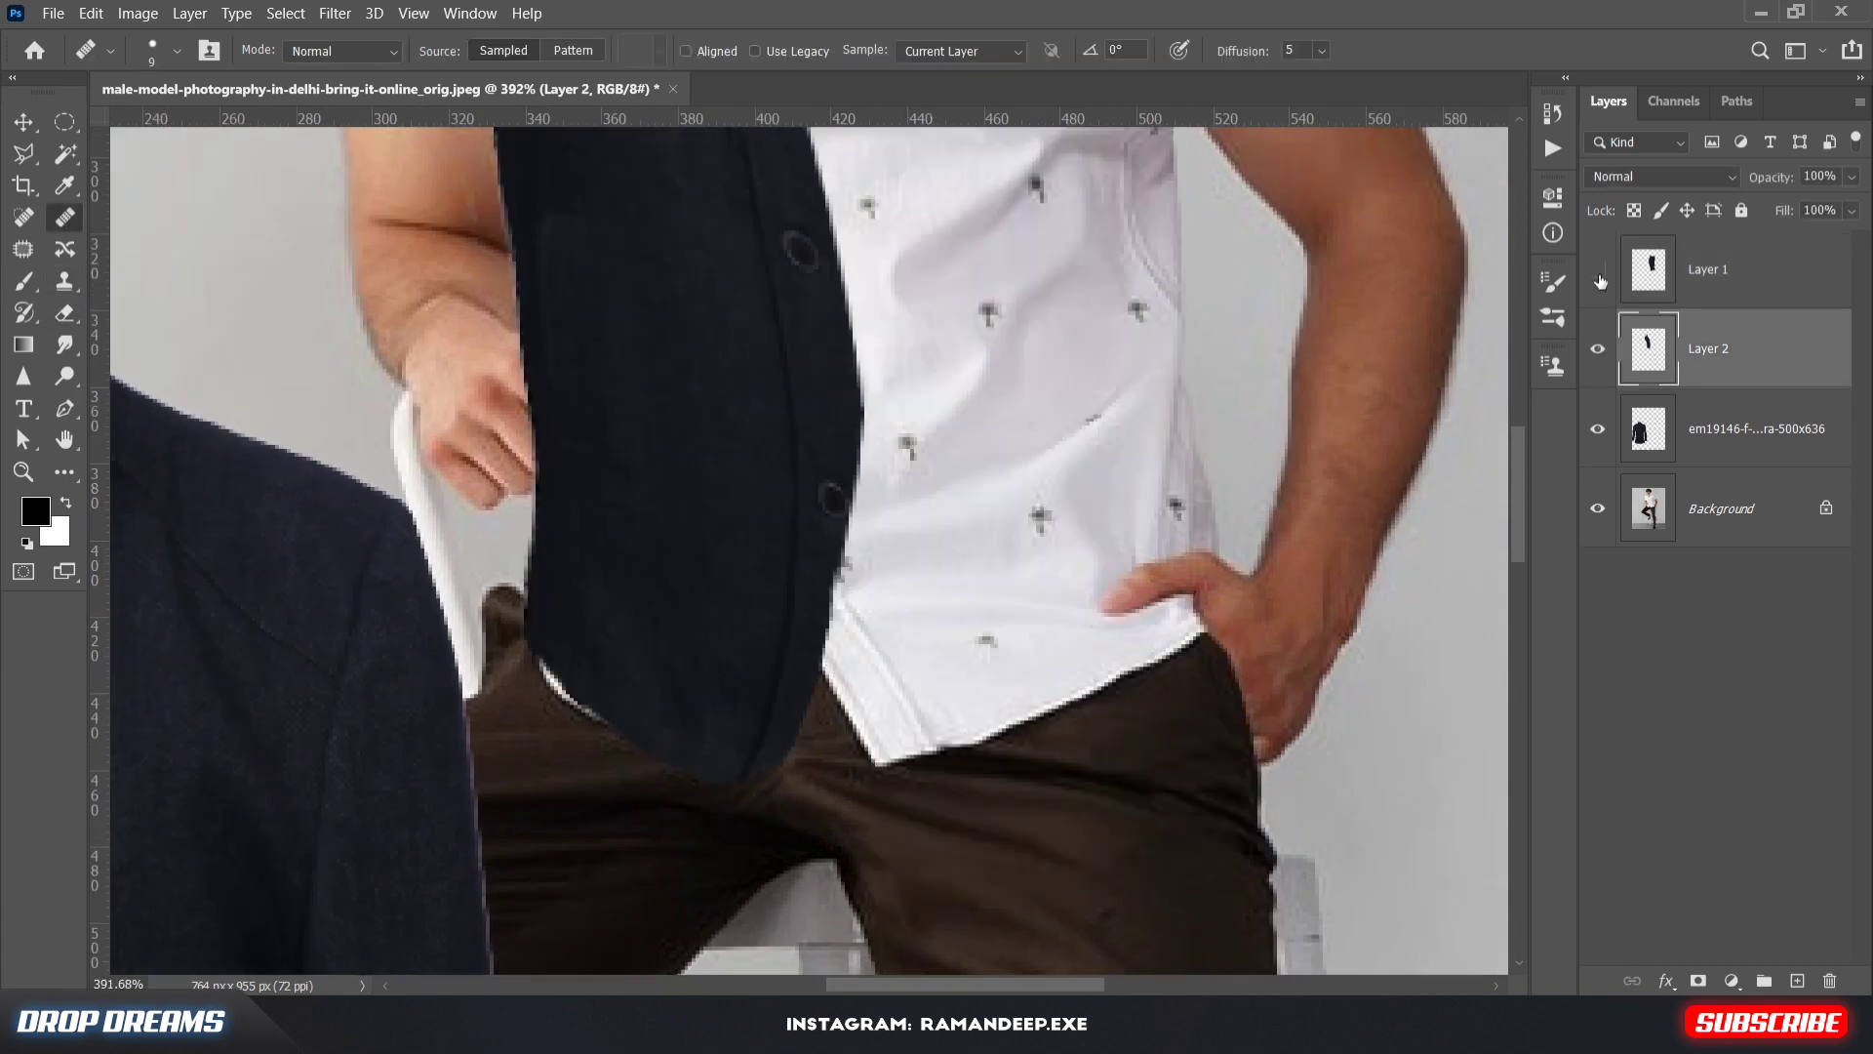
click(1596, 269)
click(1727, 269)
Remove the lowest button on Layer 1 with the Spot Healing Brush reduced to size 10
click(23, 216)
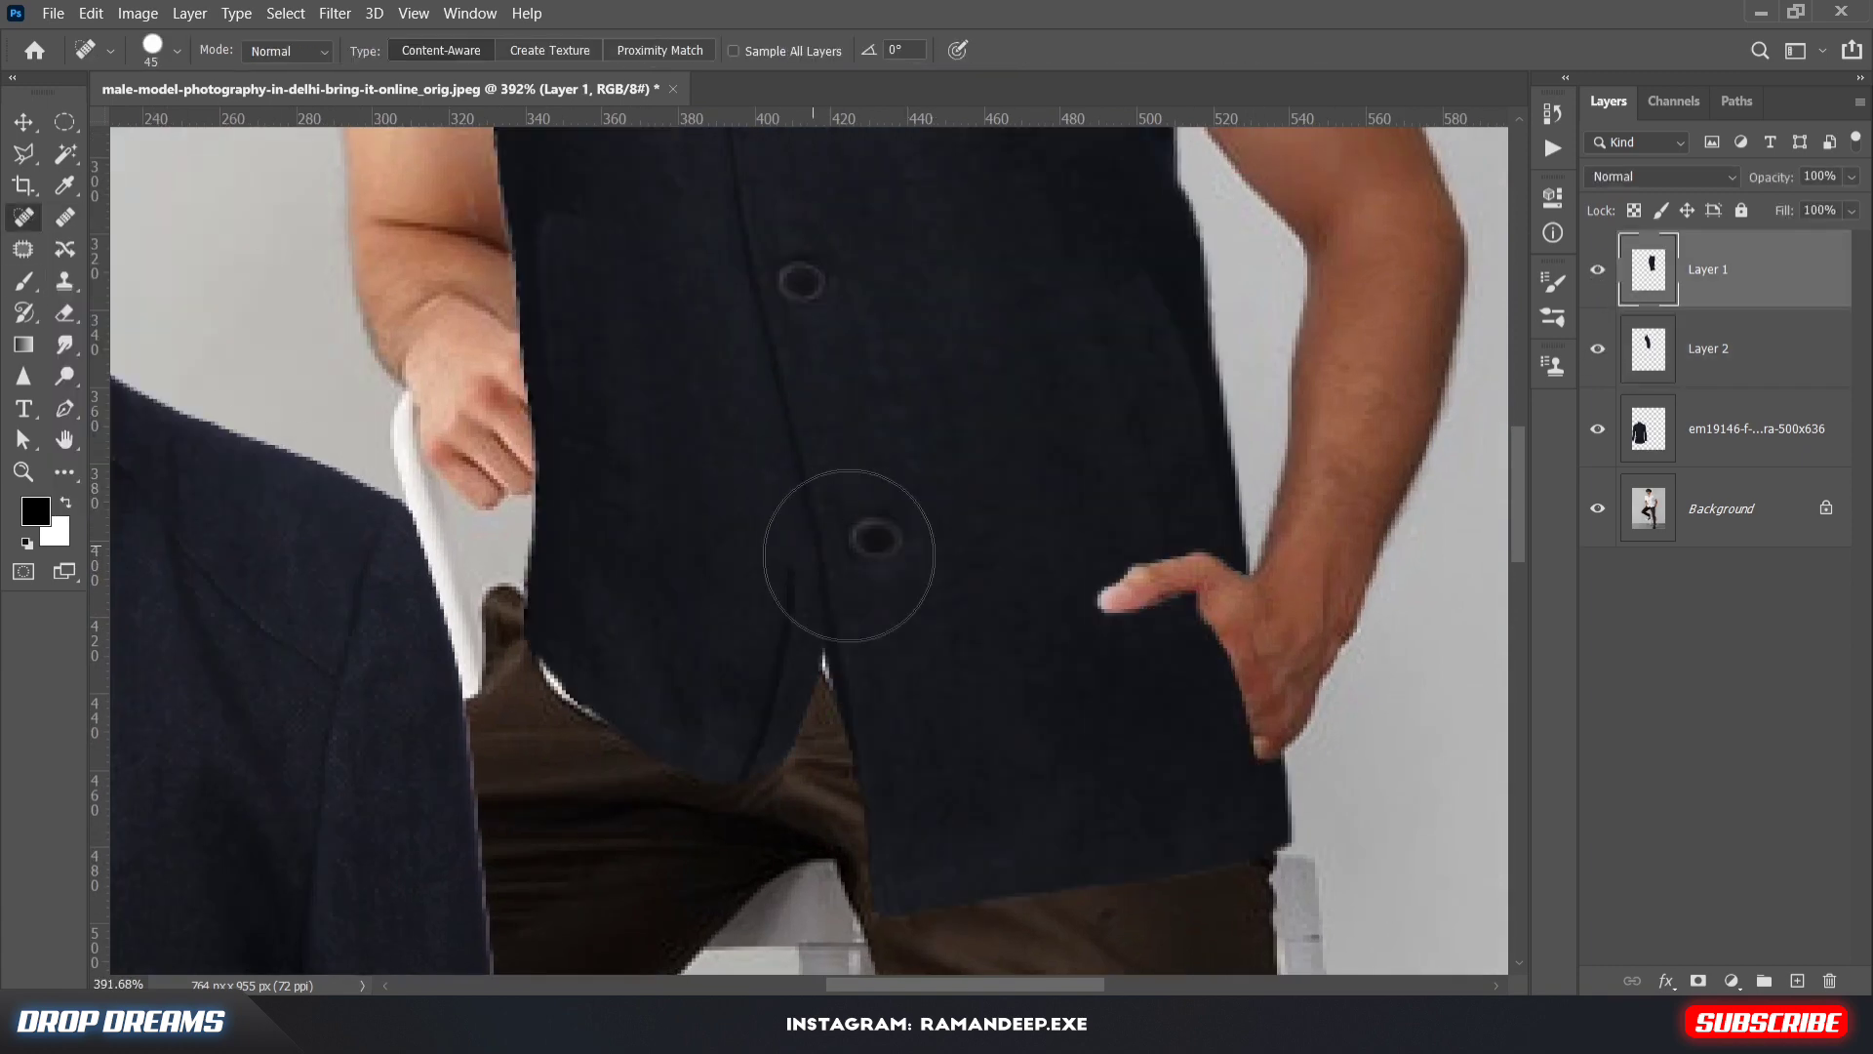
key(bracketleft)
key(bracketleft)
key(bracketleft)
key(bracketleft)
key(bracketleft)
key(bracketleft)
key(bracketleft)
drag(867, 531, 879, 546)
Remove the next button up and repaint it slightly lower with the Healing Brush, sampling the button above
mouse_move(808, 289)
mouse_down()
mouse_move(795, 279)
mouse_move(759, 601)
mouse_up()
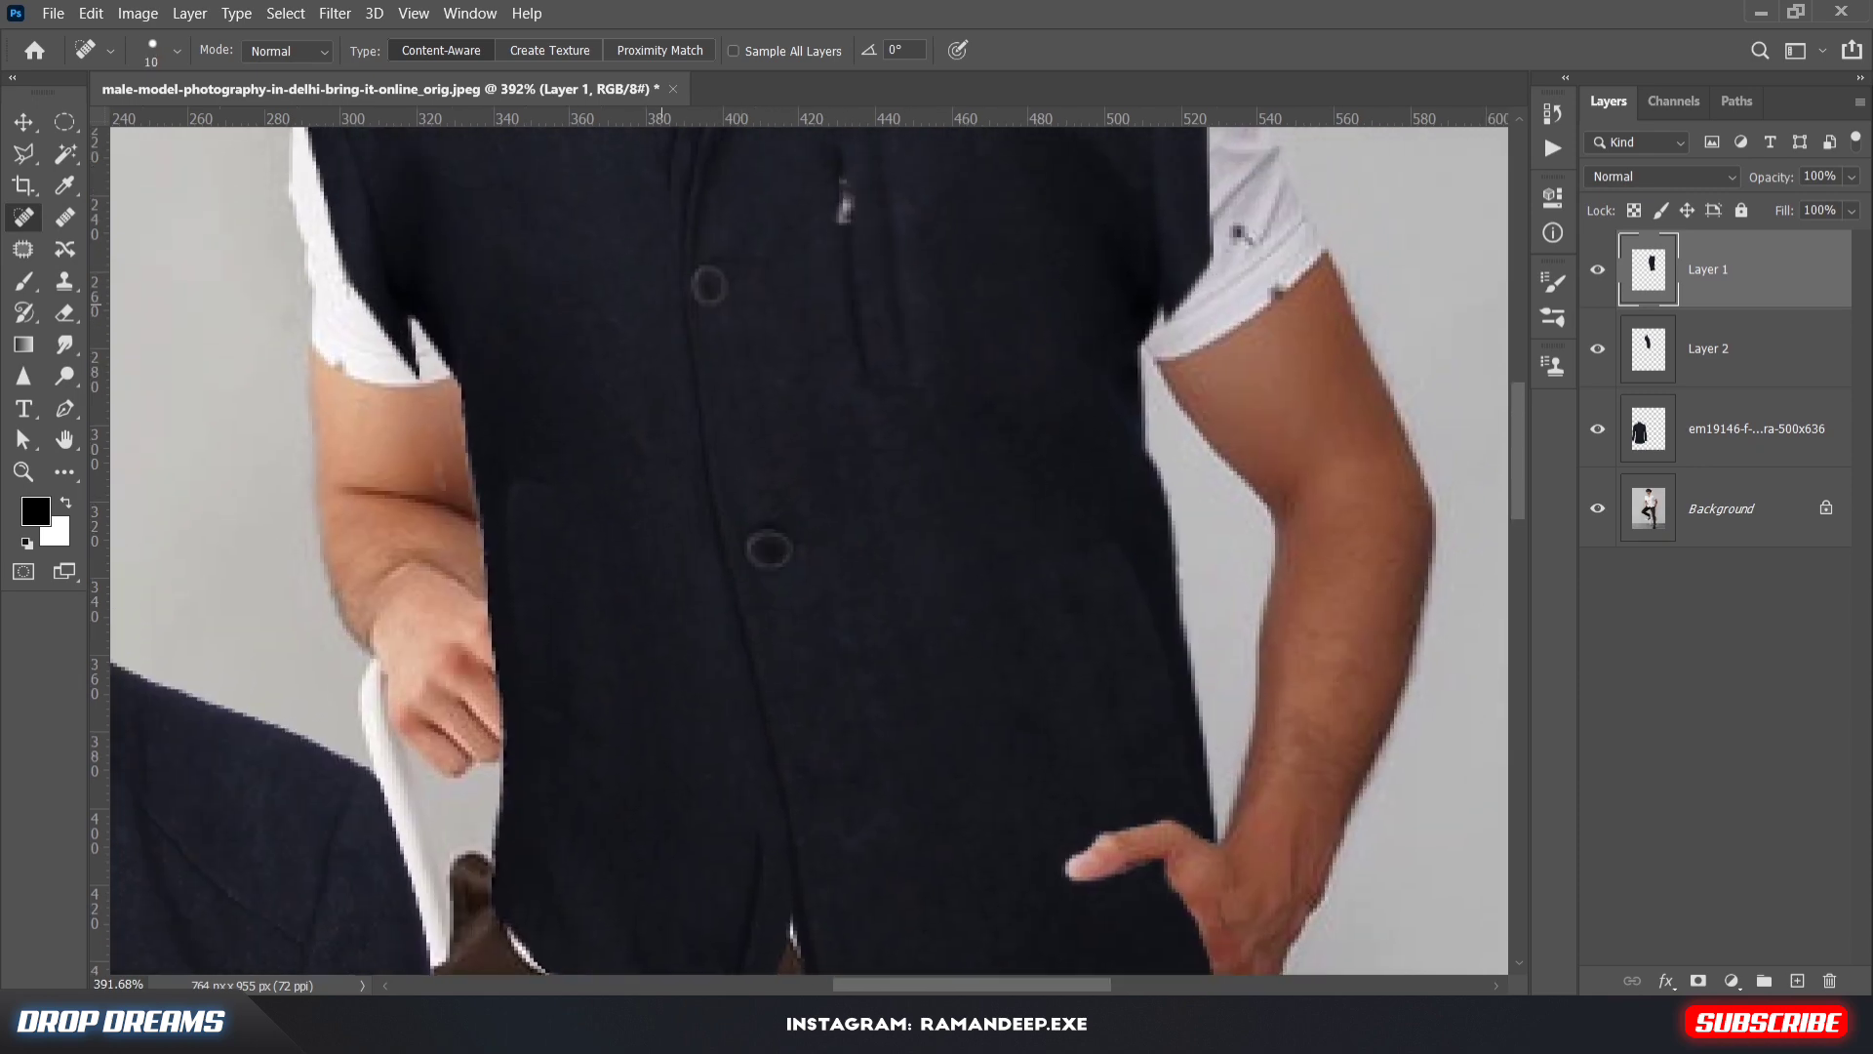
click(770, 548)
click(63, 217)
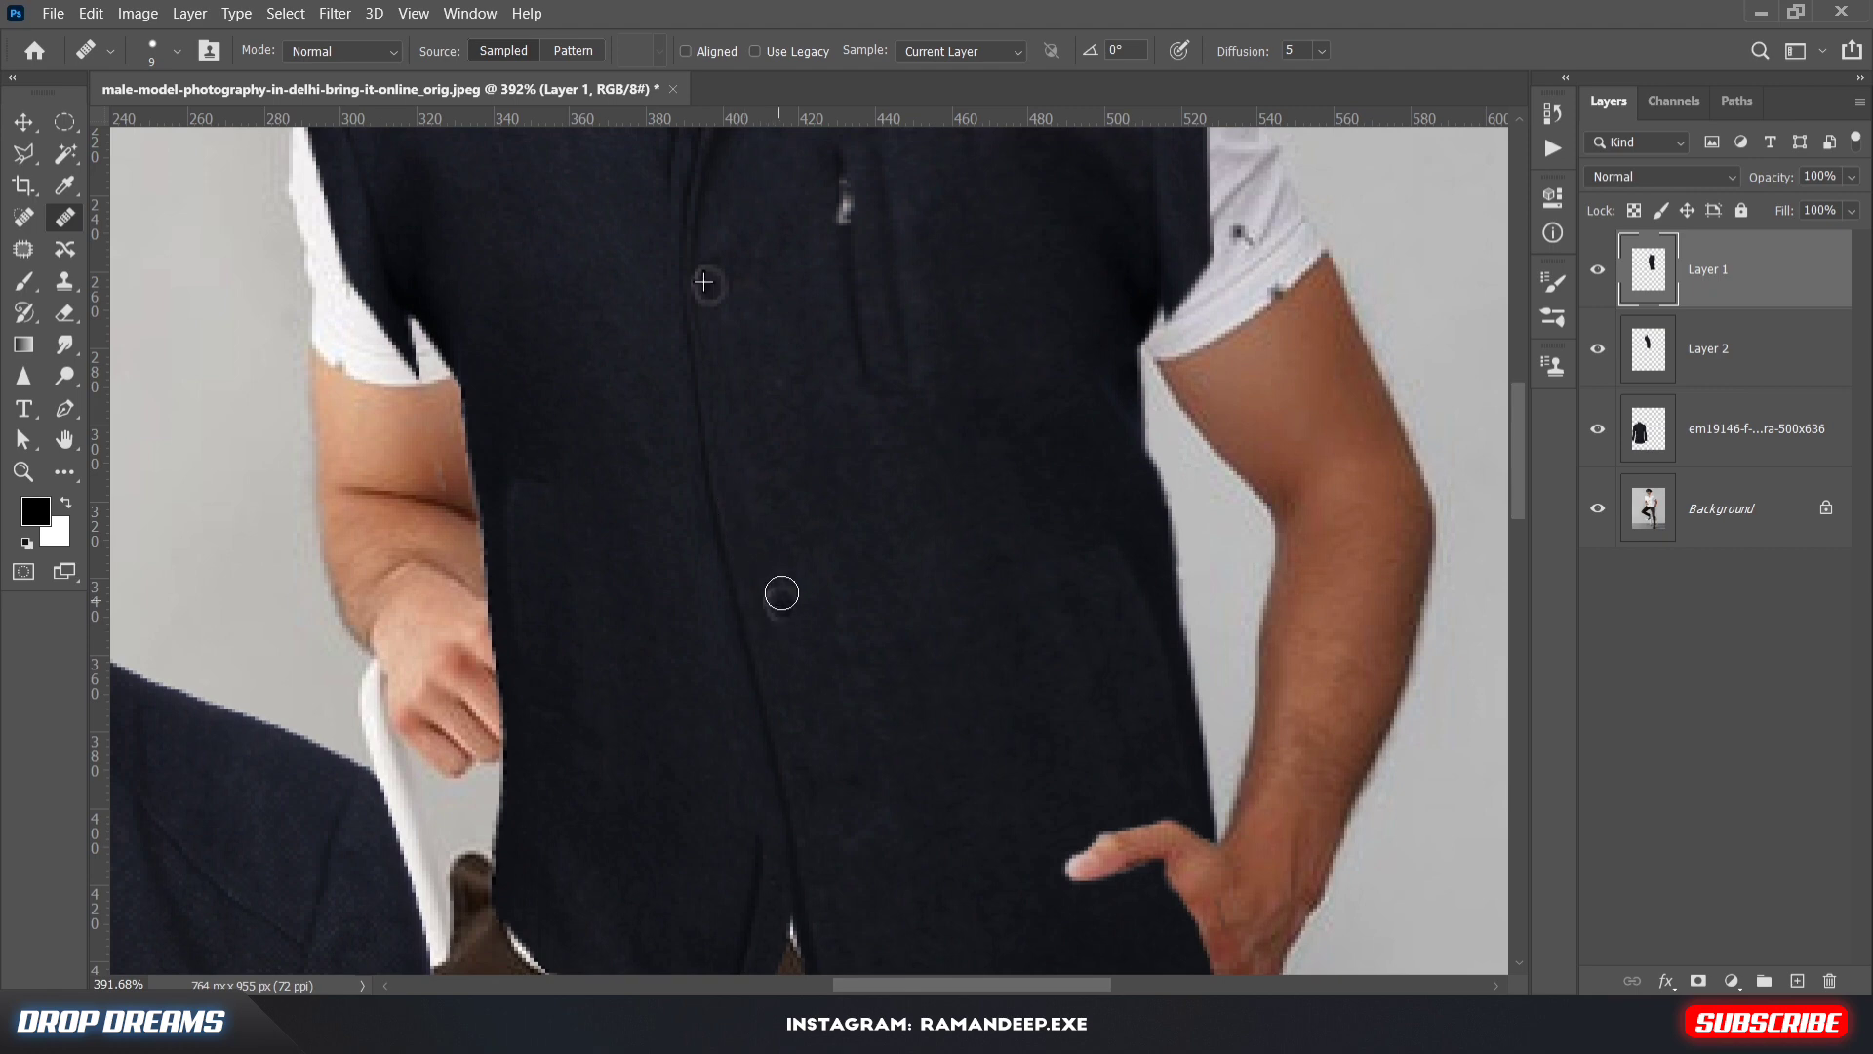
key(ctrl+z)
key(ctrl+z)
click(858, 532)
key(ctrl+z)
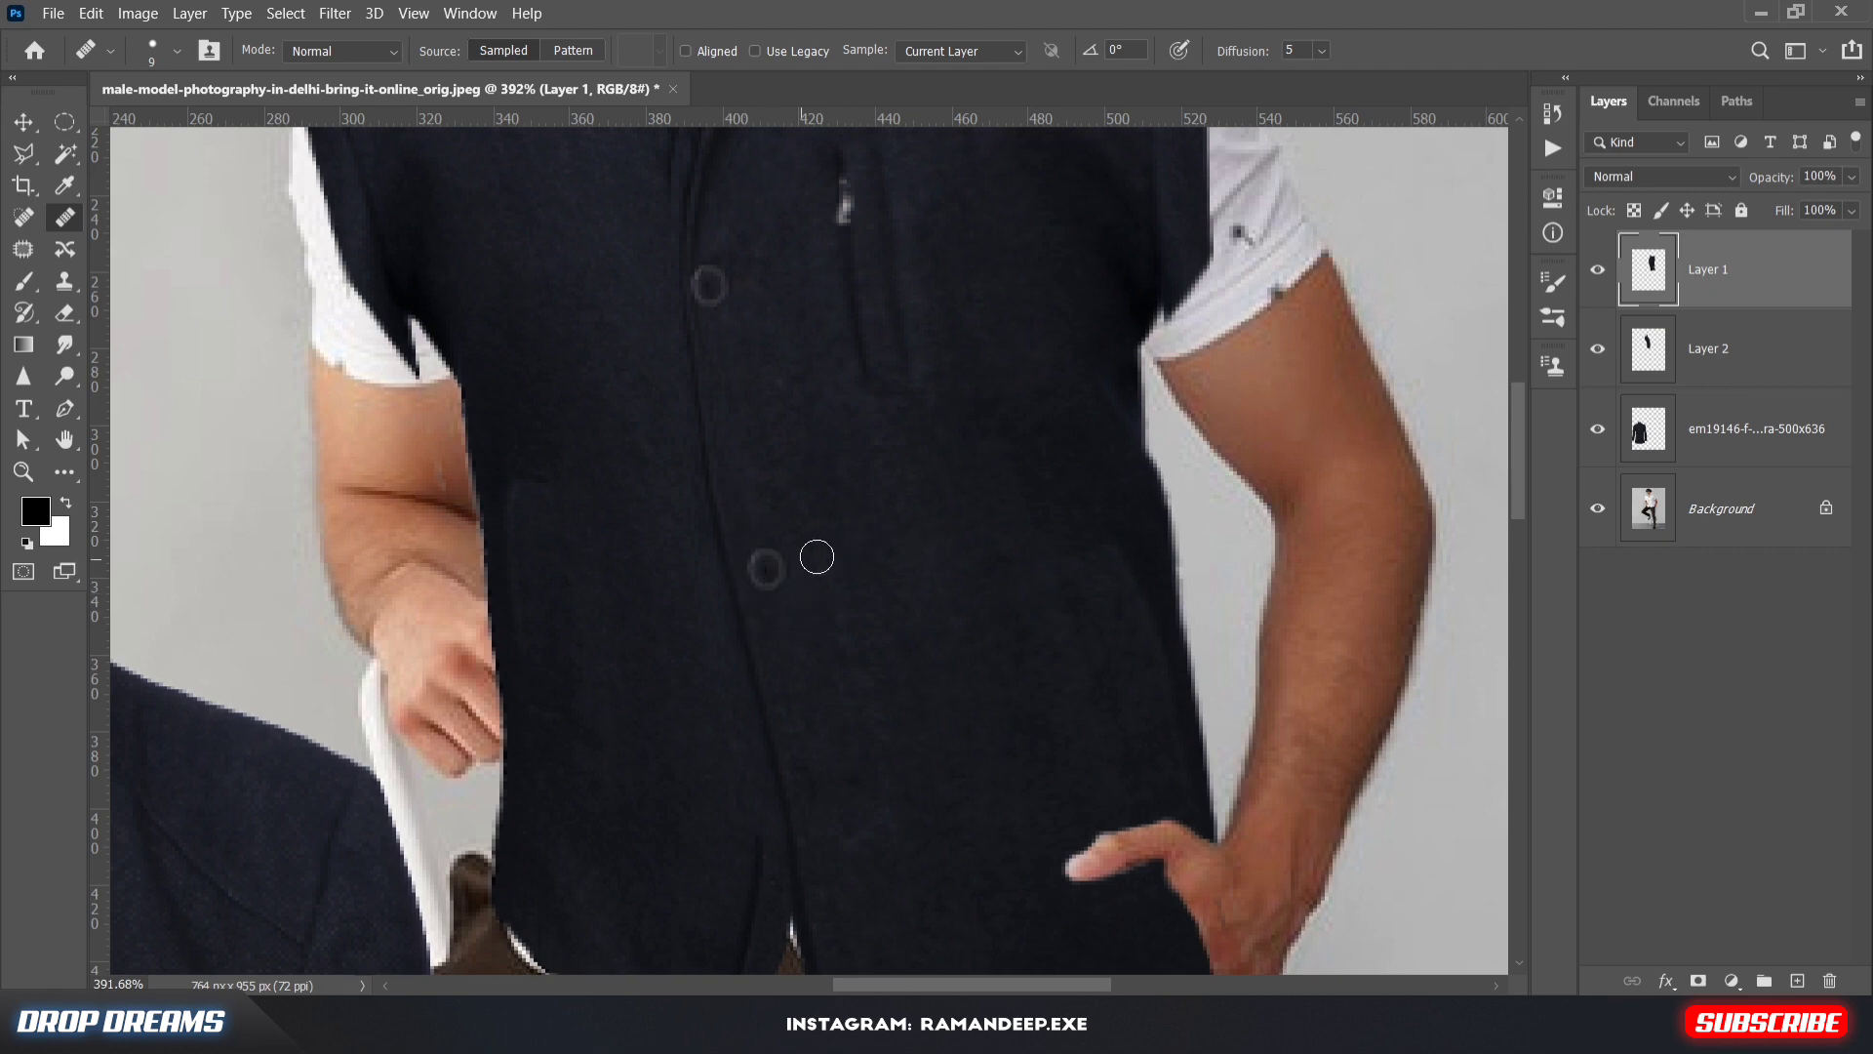
Outline the source jacket's sleeve nearest the man with the Polygonal Lasso and copy it to a new layer
scroll(816, 557, down, 10)
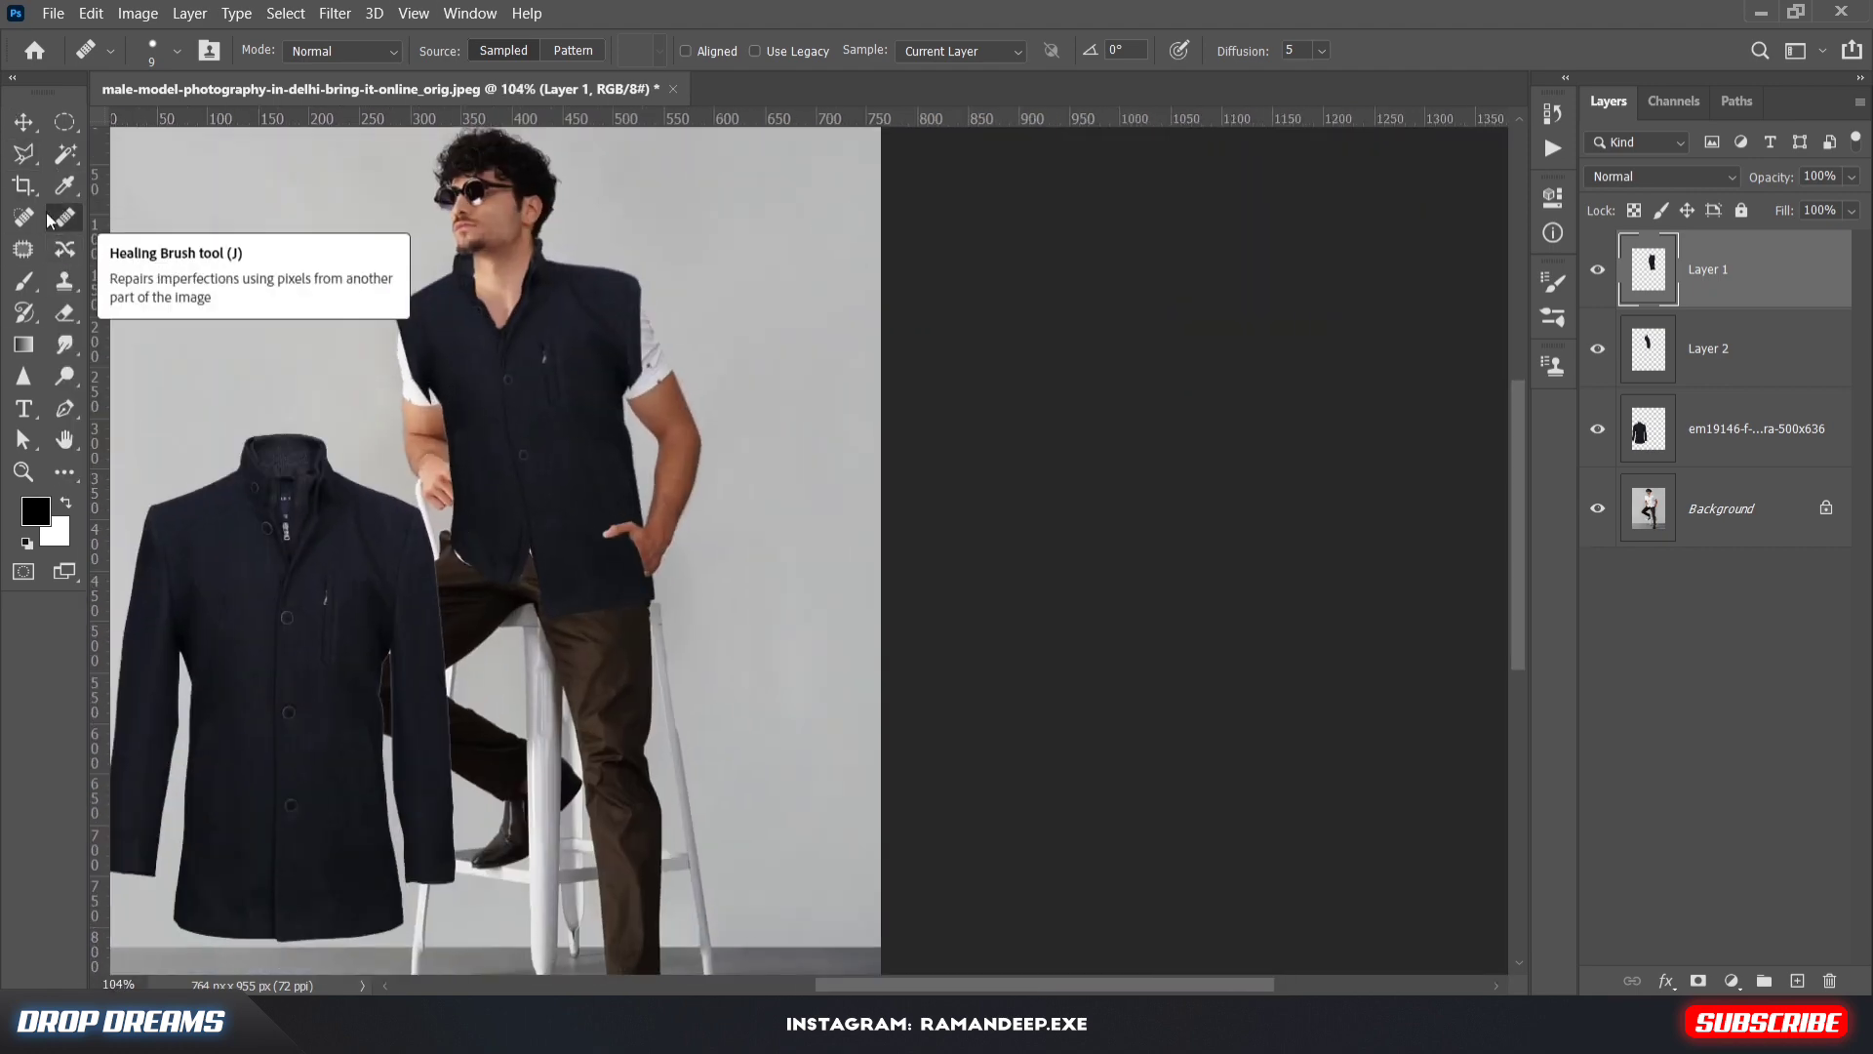
key(l)
click(411, 495)
click(453, 876)
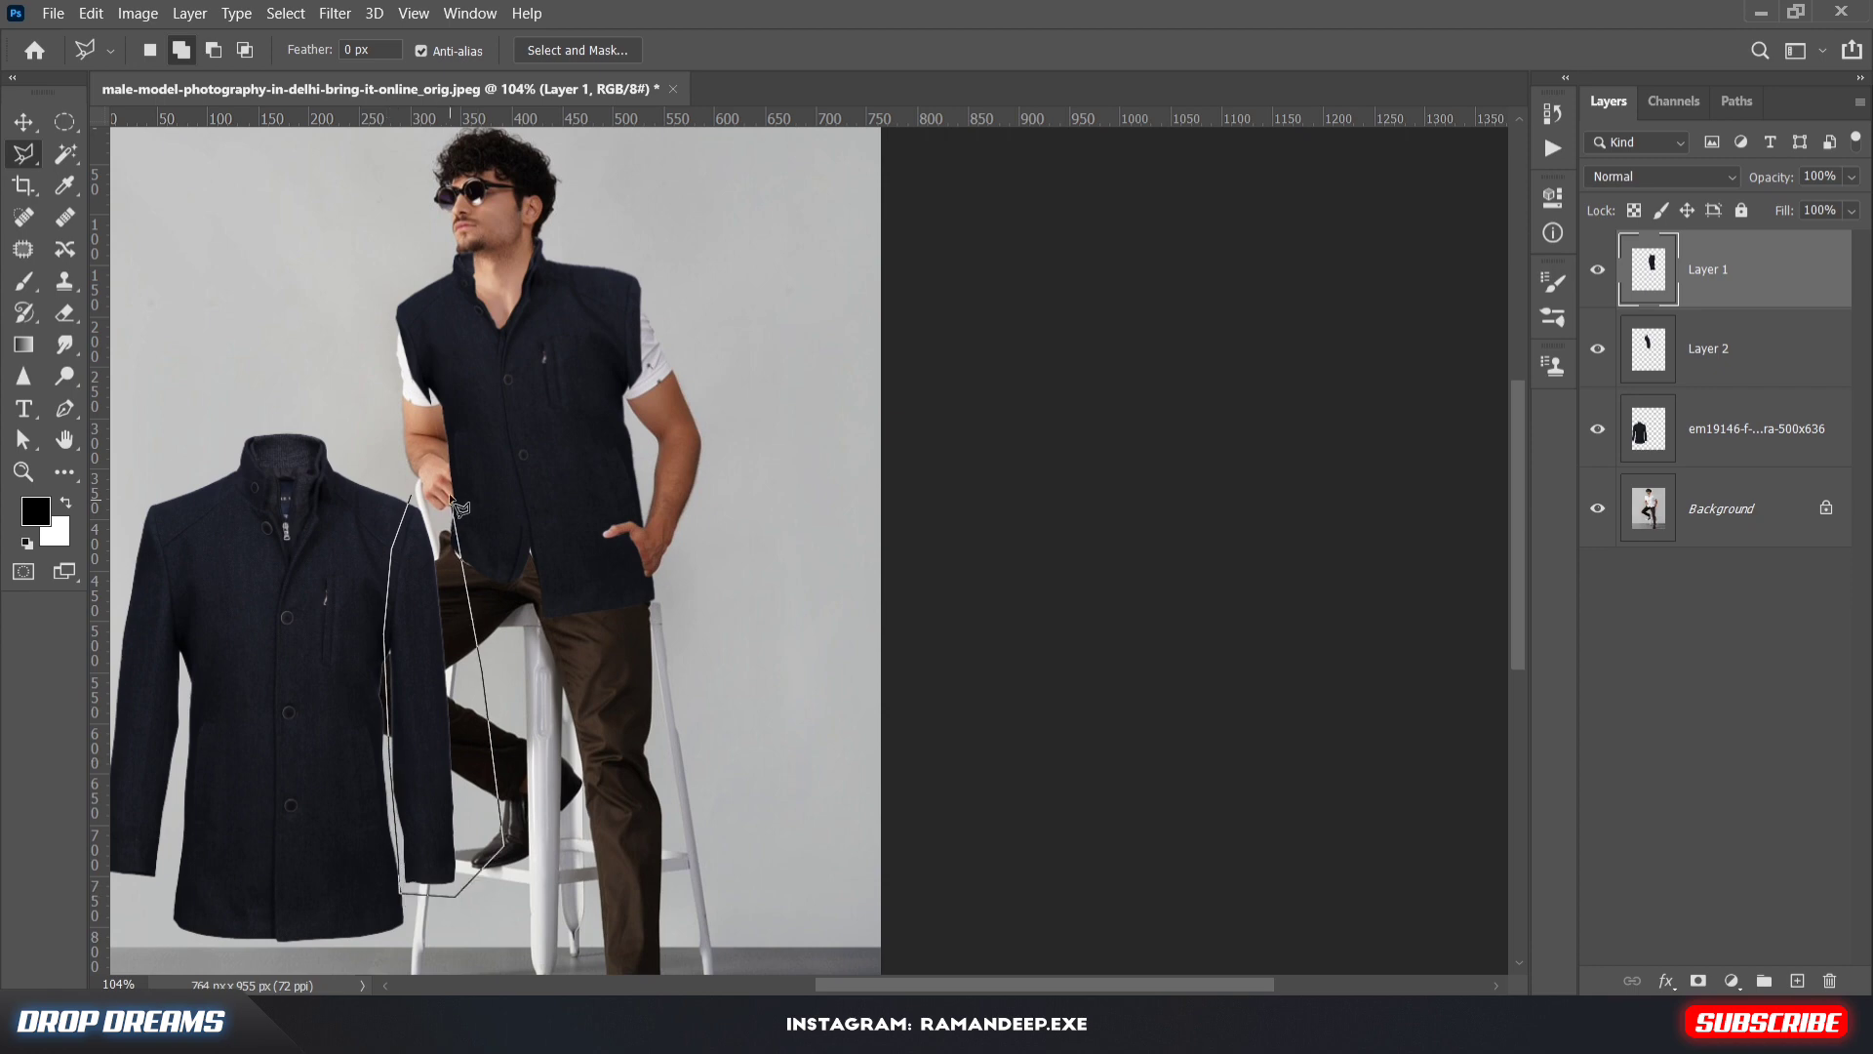
click(411, 495)
key(ctrl+j)
Move the copied sleeve to the shoulder above the pocketed hand and bring Layer 3 to the top of the stack
key(ctrl+t)
drag(444, 625, 664, 401)
key(Return)
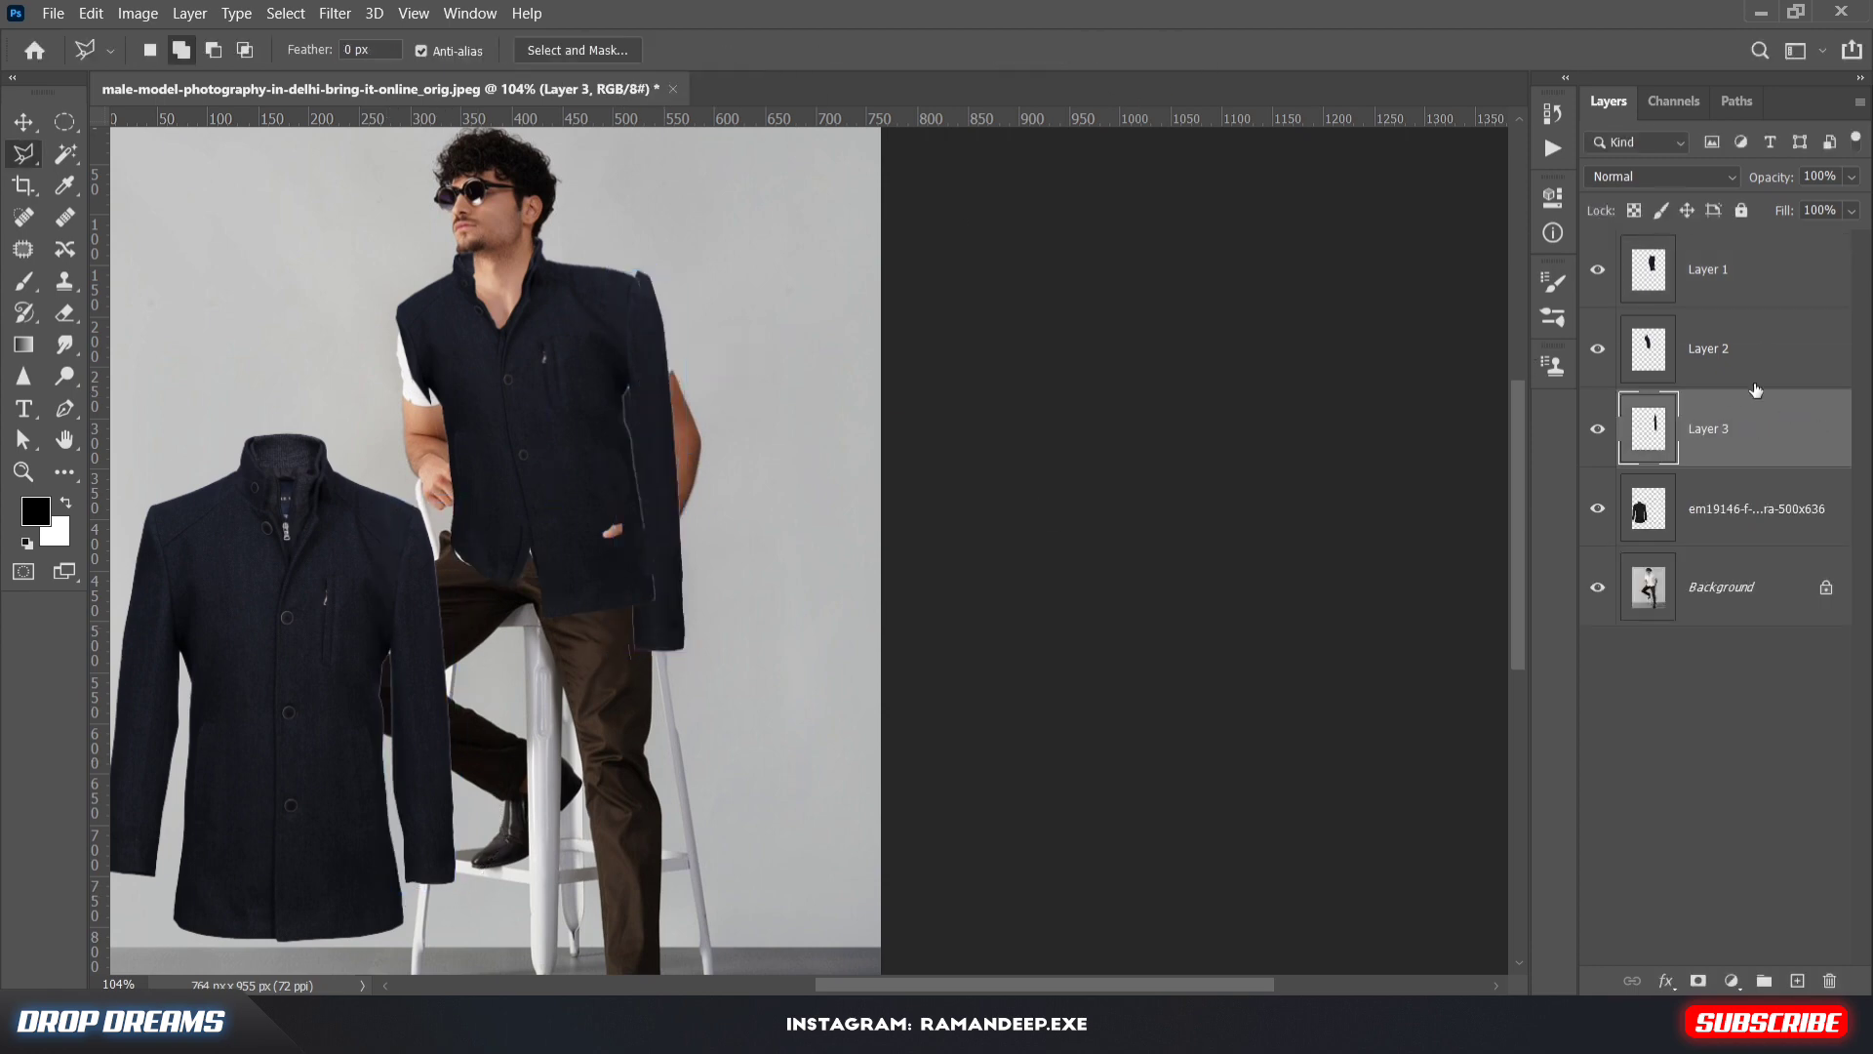
drag(1756, 398, 1746, 239)
scroll(624, 417, up, 7)
key(ctrl+t)
drag(670, 435, 681, 439)
right_click(696, 471)
click(746, 629)
drag(657, 883, 653, 663)
drag(757, 896, 714, 680)
drag(737, 458, 895, 476)
click(1170, 51)
Scale the sleeve to about 75% height, rotate it about -17° and warp it to fit the shoulder
drag(617, 388, 748, 390)
scroll(622, 407, down, 5)
key(ctrl+t)
drag(771, 589, 715, 534)
drag(604, 198, 625, 230)
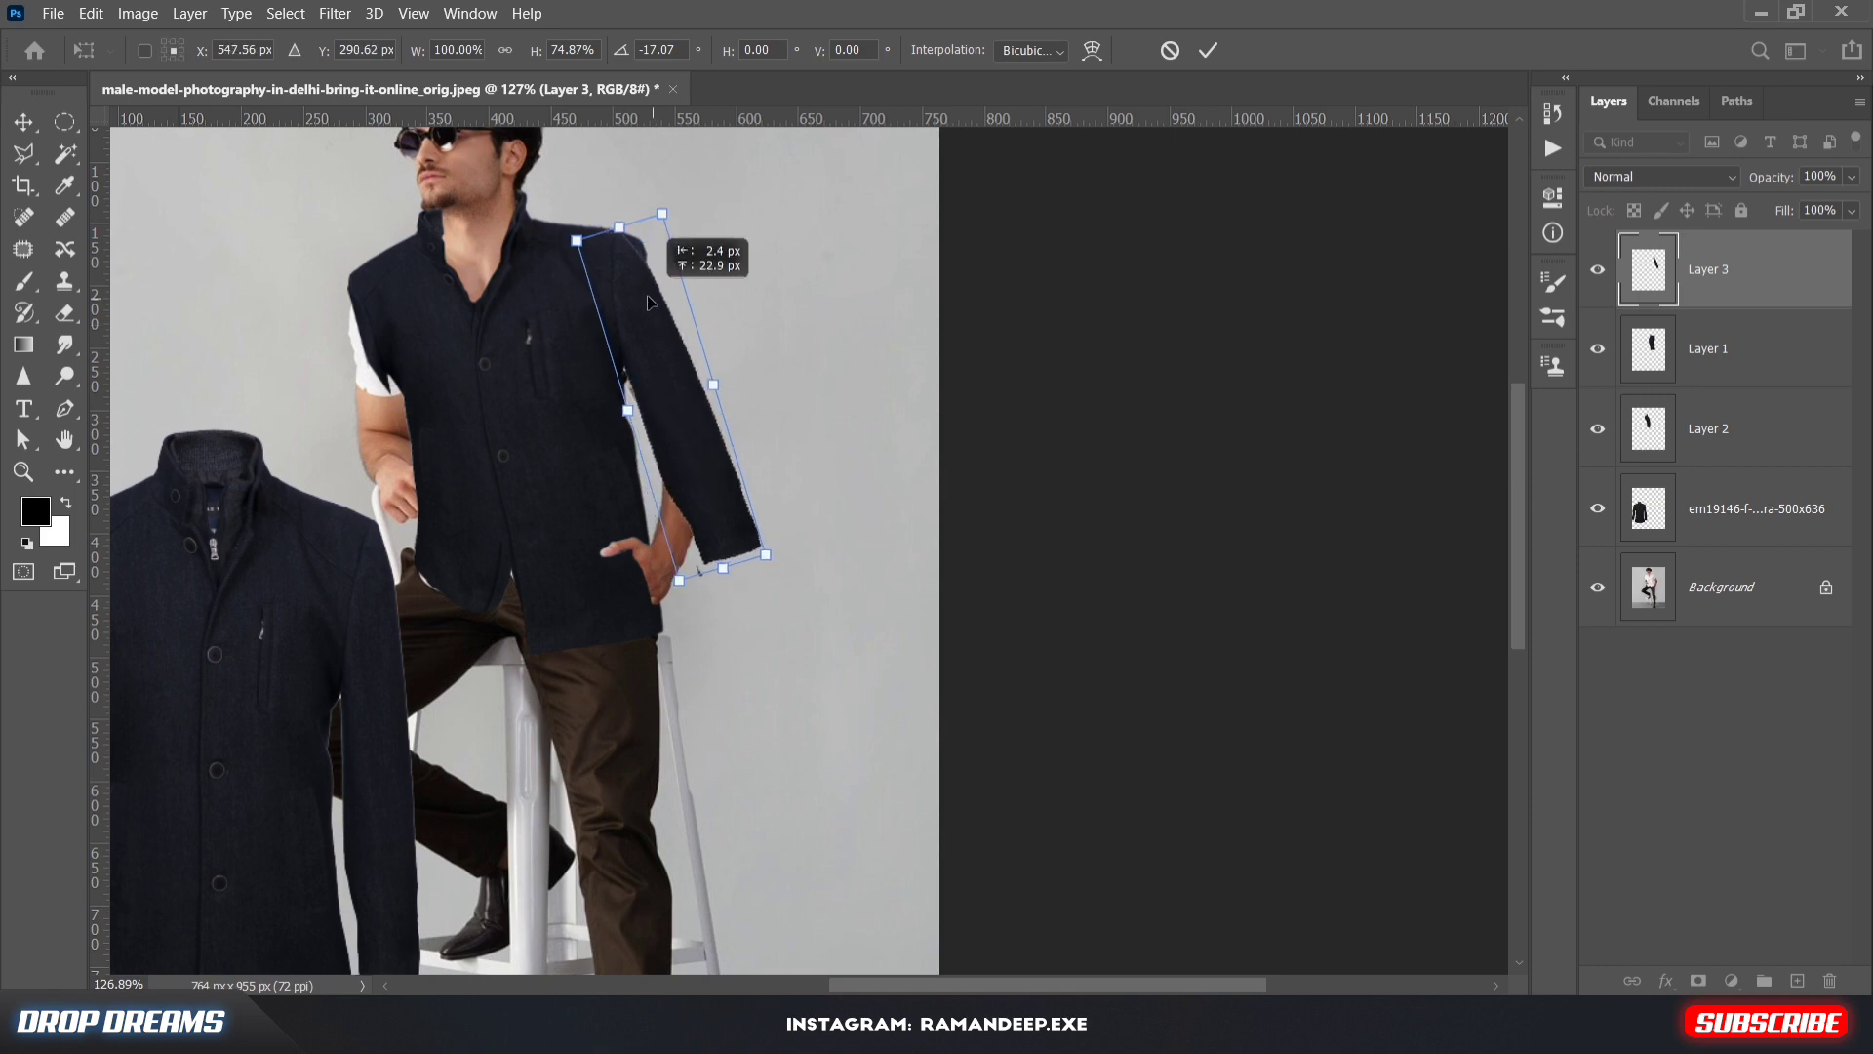
right_click(629, 258)
click(673, 430)
key(Return)
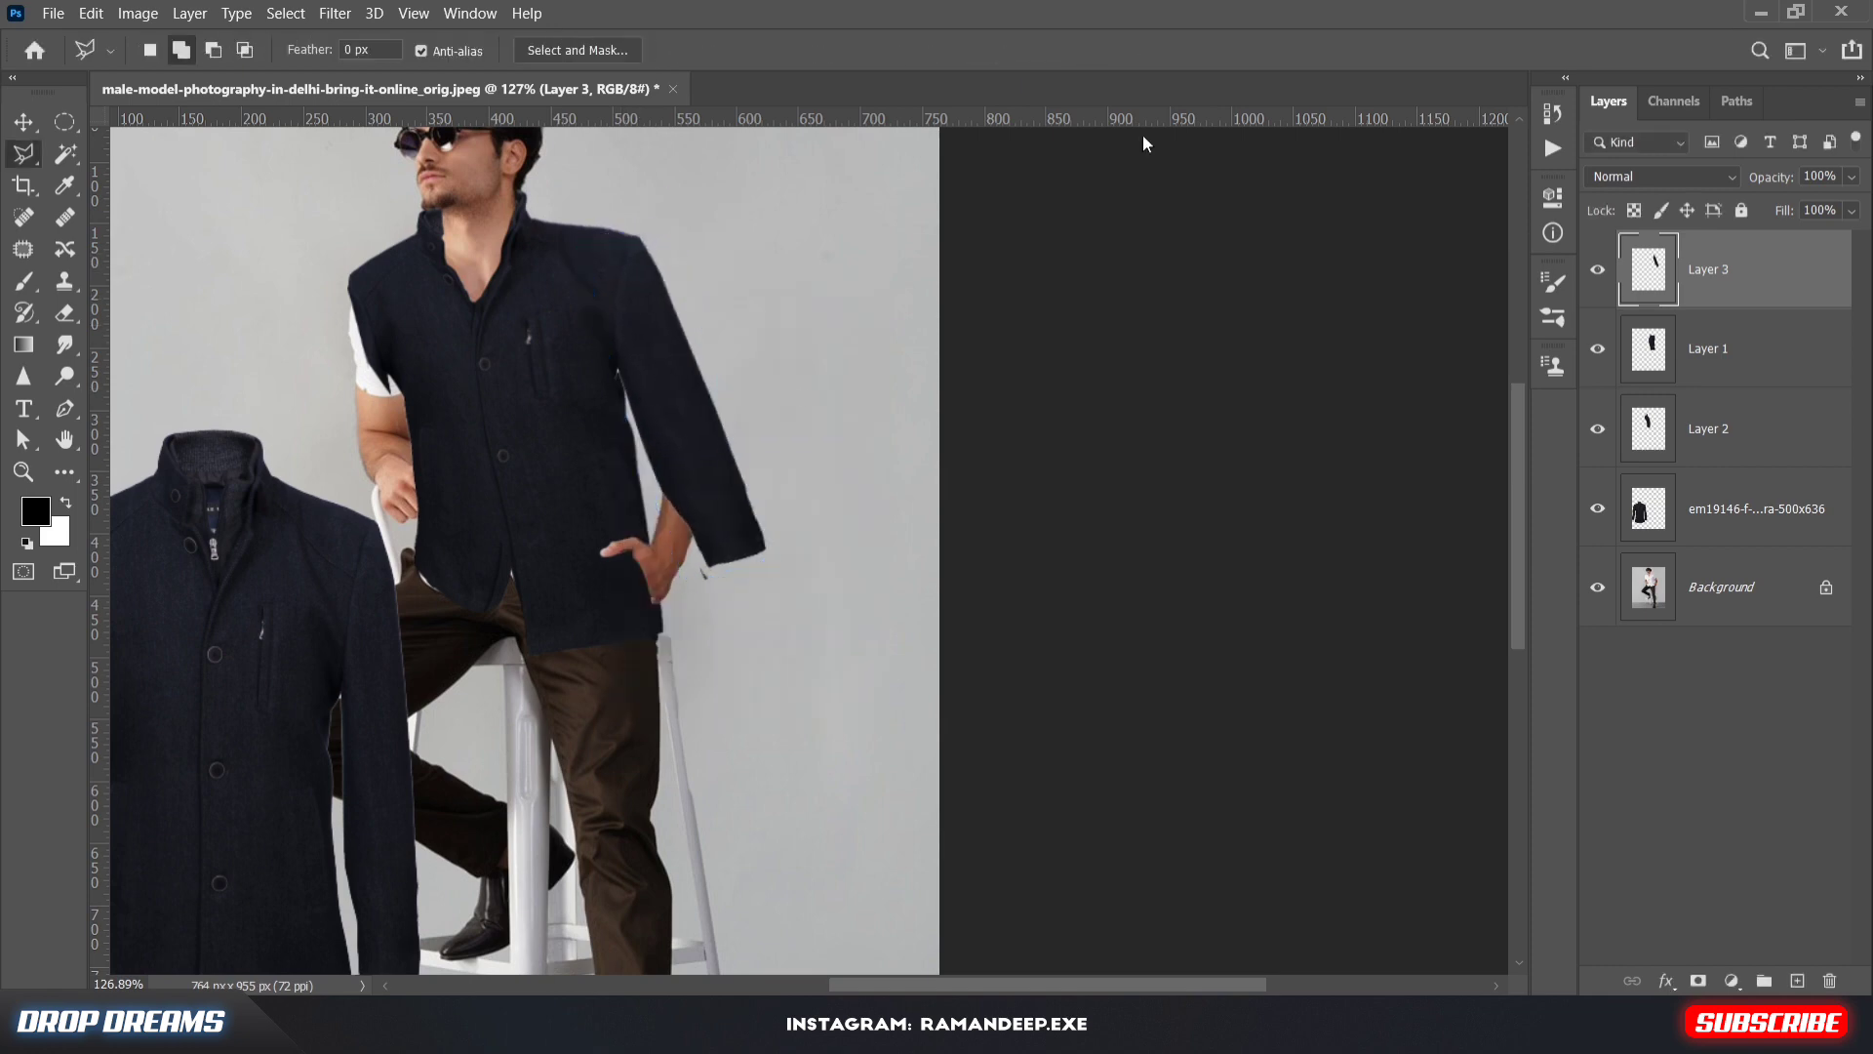
Erase the part of Layer 3's sleeve that overshoots the elbow, exposing the forearm, and clear its stray leftovers
scroll(676, 481, up, 2)
key(e)
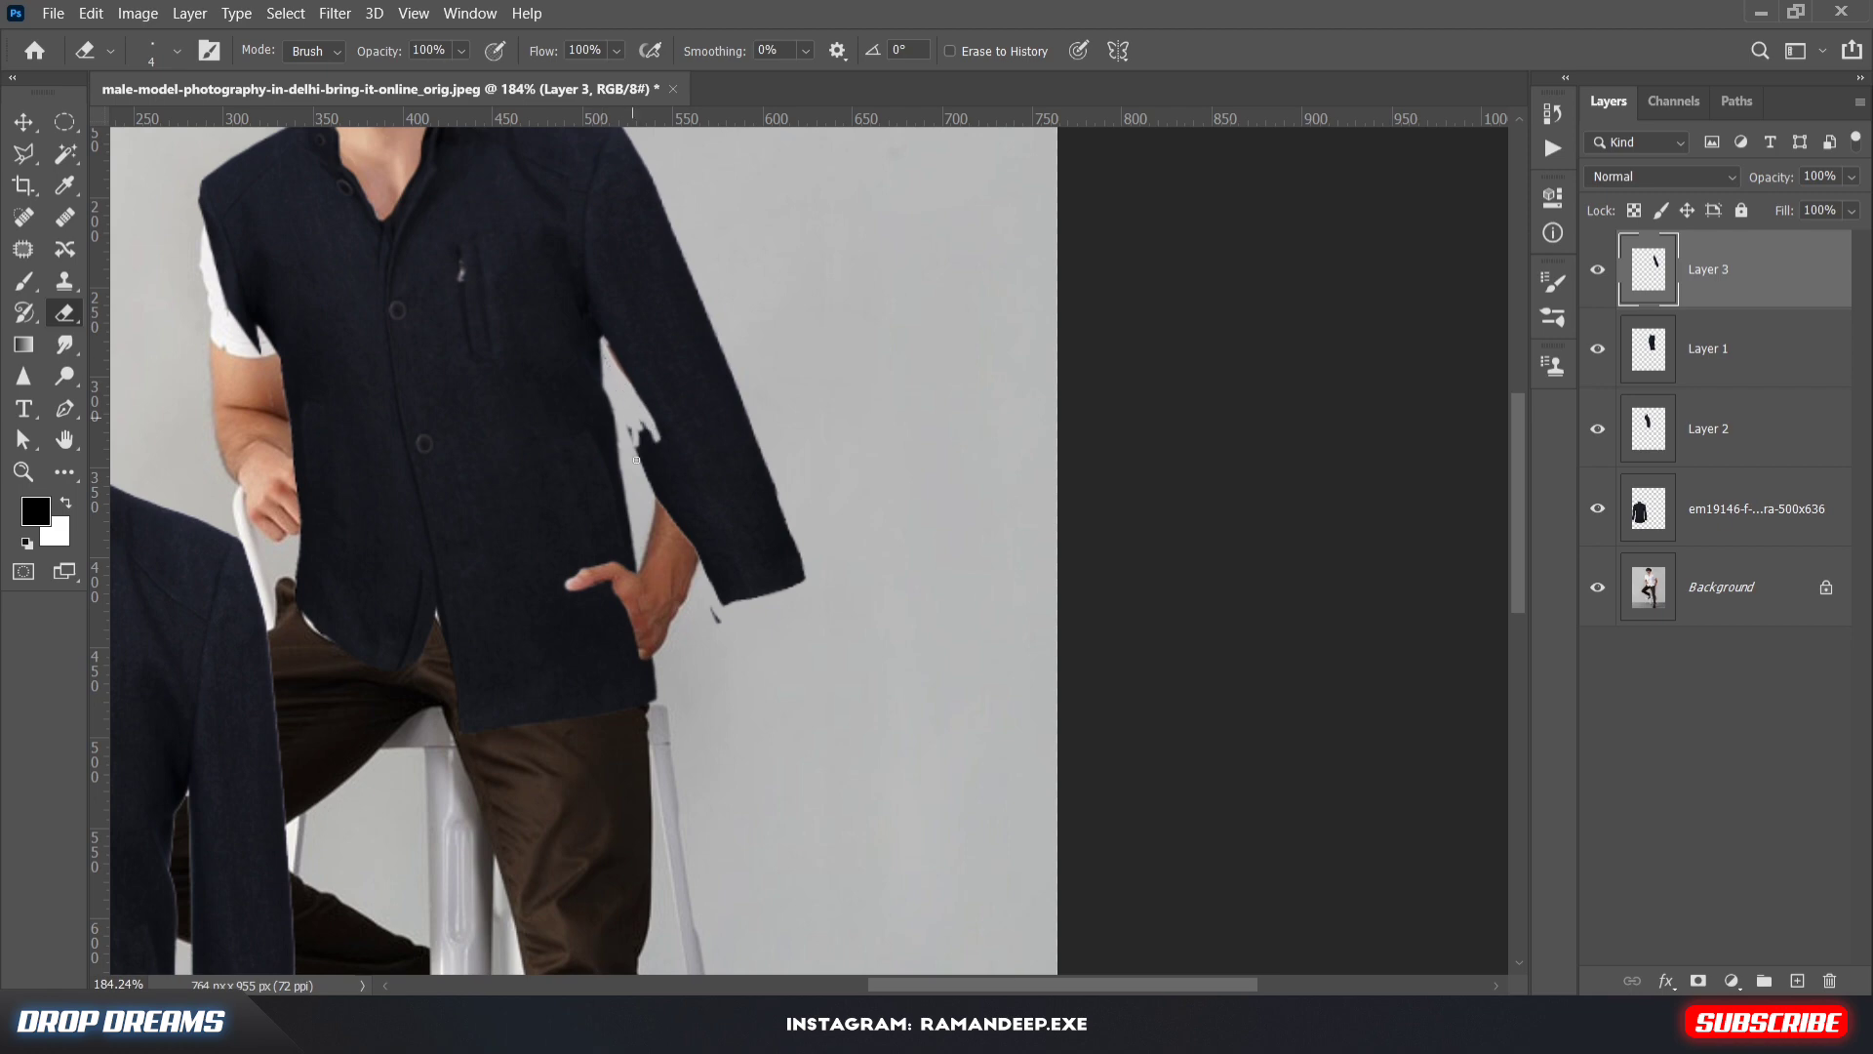
mouse_move(746, 375)
mouse_down()
mouse_move(741, 487)
mouse_move(771, 545)
mouse_up()
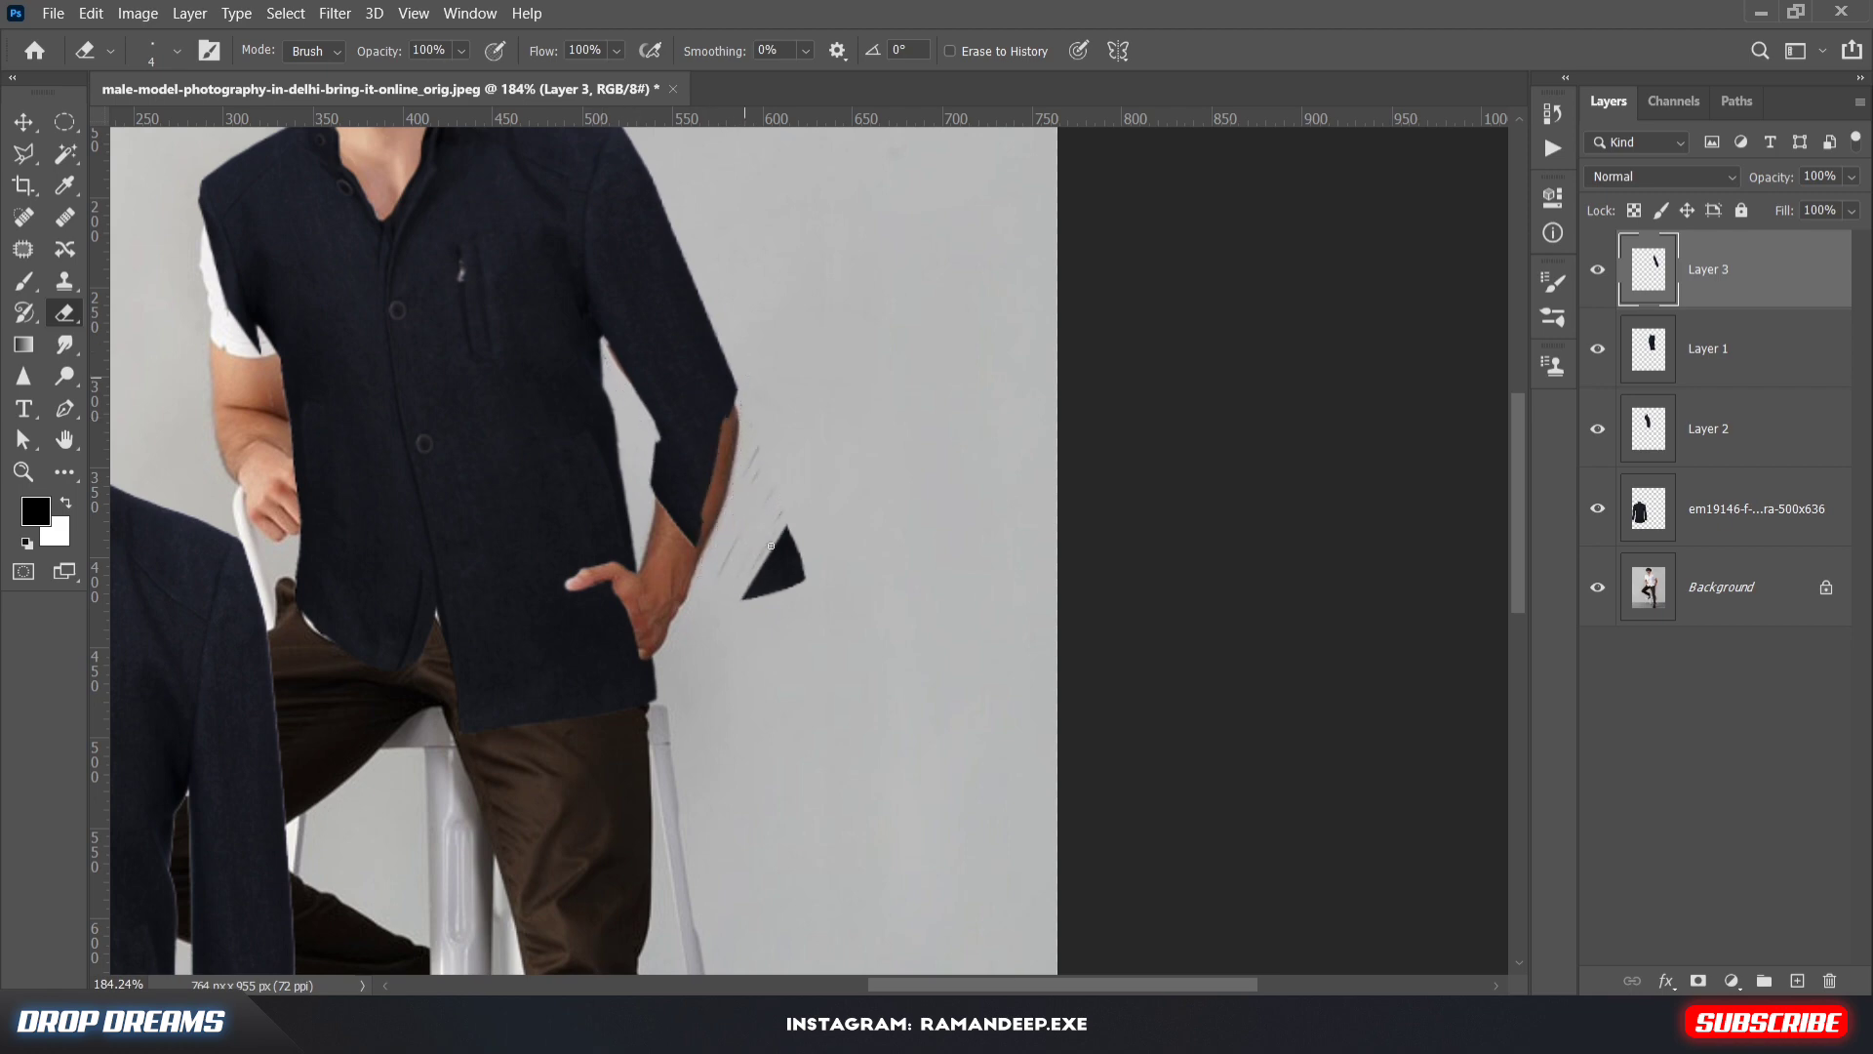
drag(749, 468, 710, 519)
key(ctrl+t)
key(Down)
key(Down)
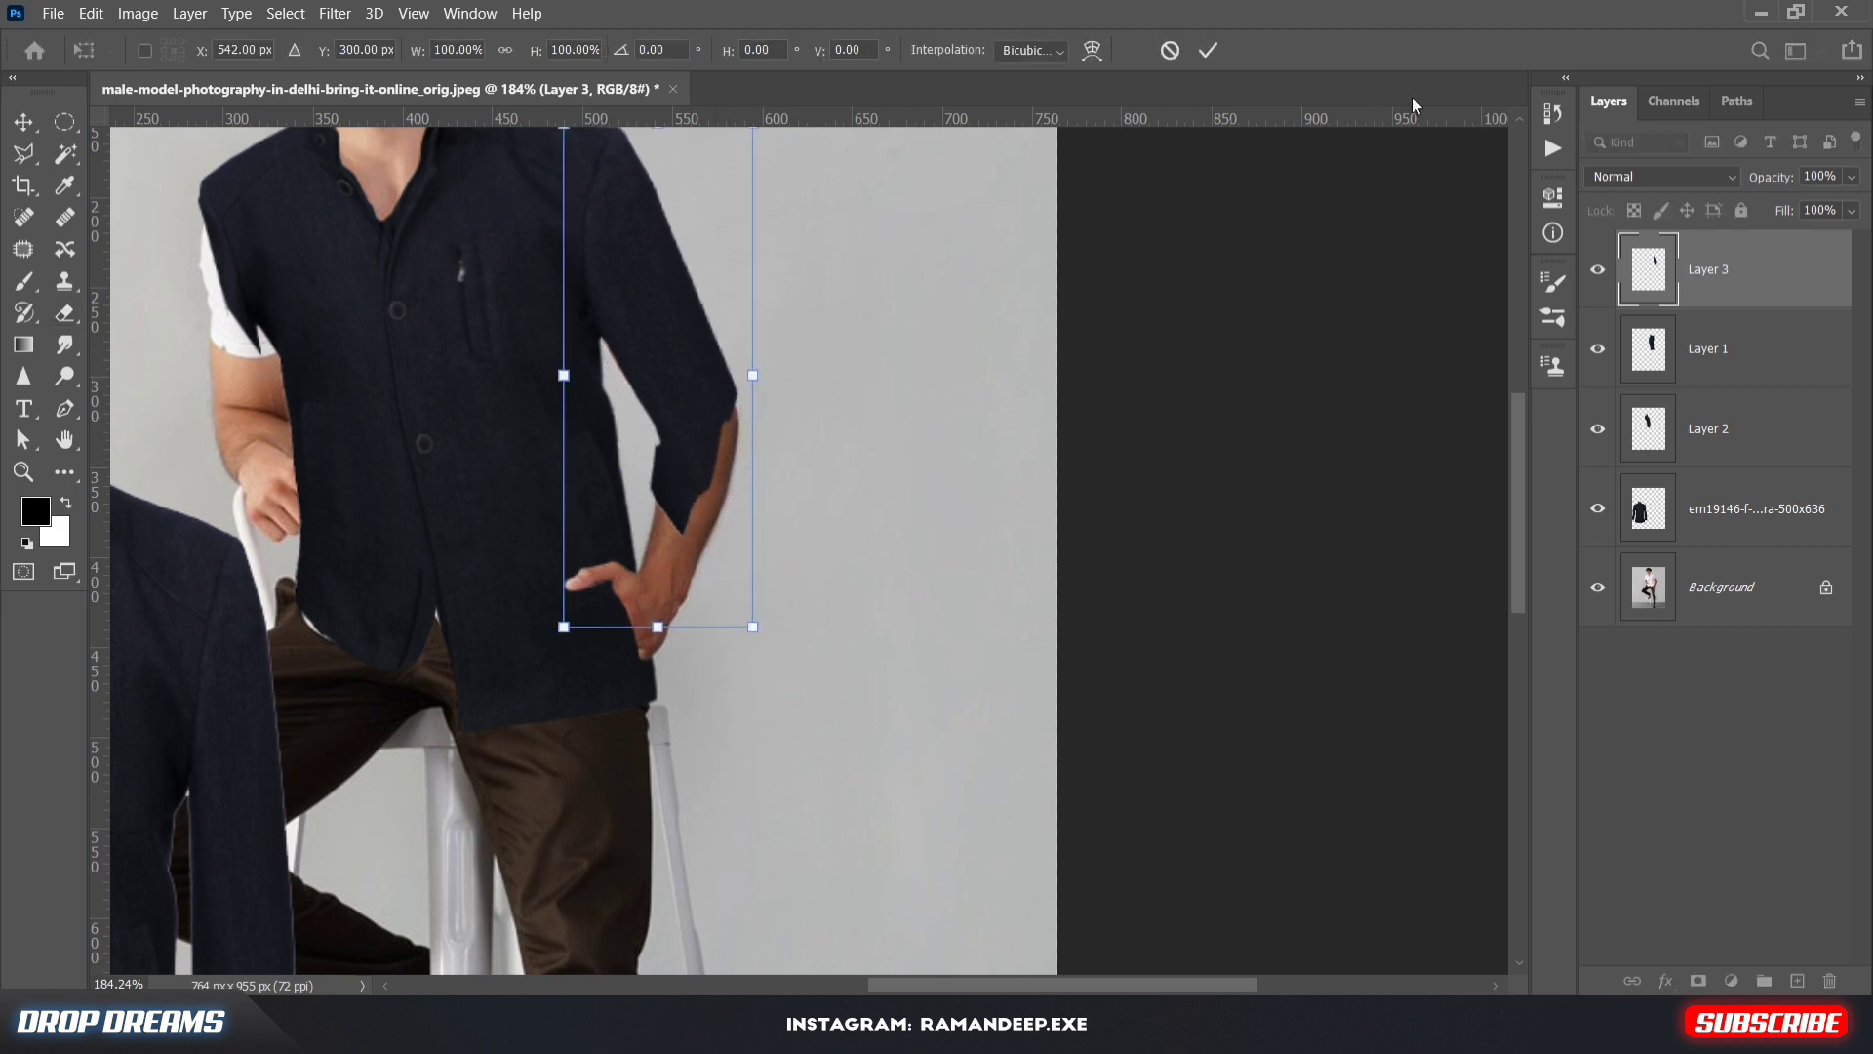
key(Return)
drag(858, 310, 843, 440)
Outline the lower half of the source jacket's sleeve nearest the man with the Polygonal Lasso and copy it to a new layer
scroll(794, 351, down, 5)
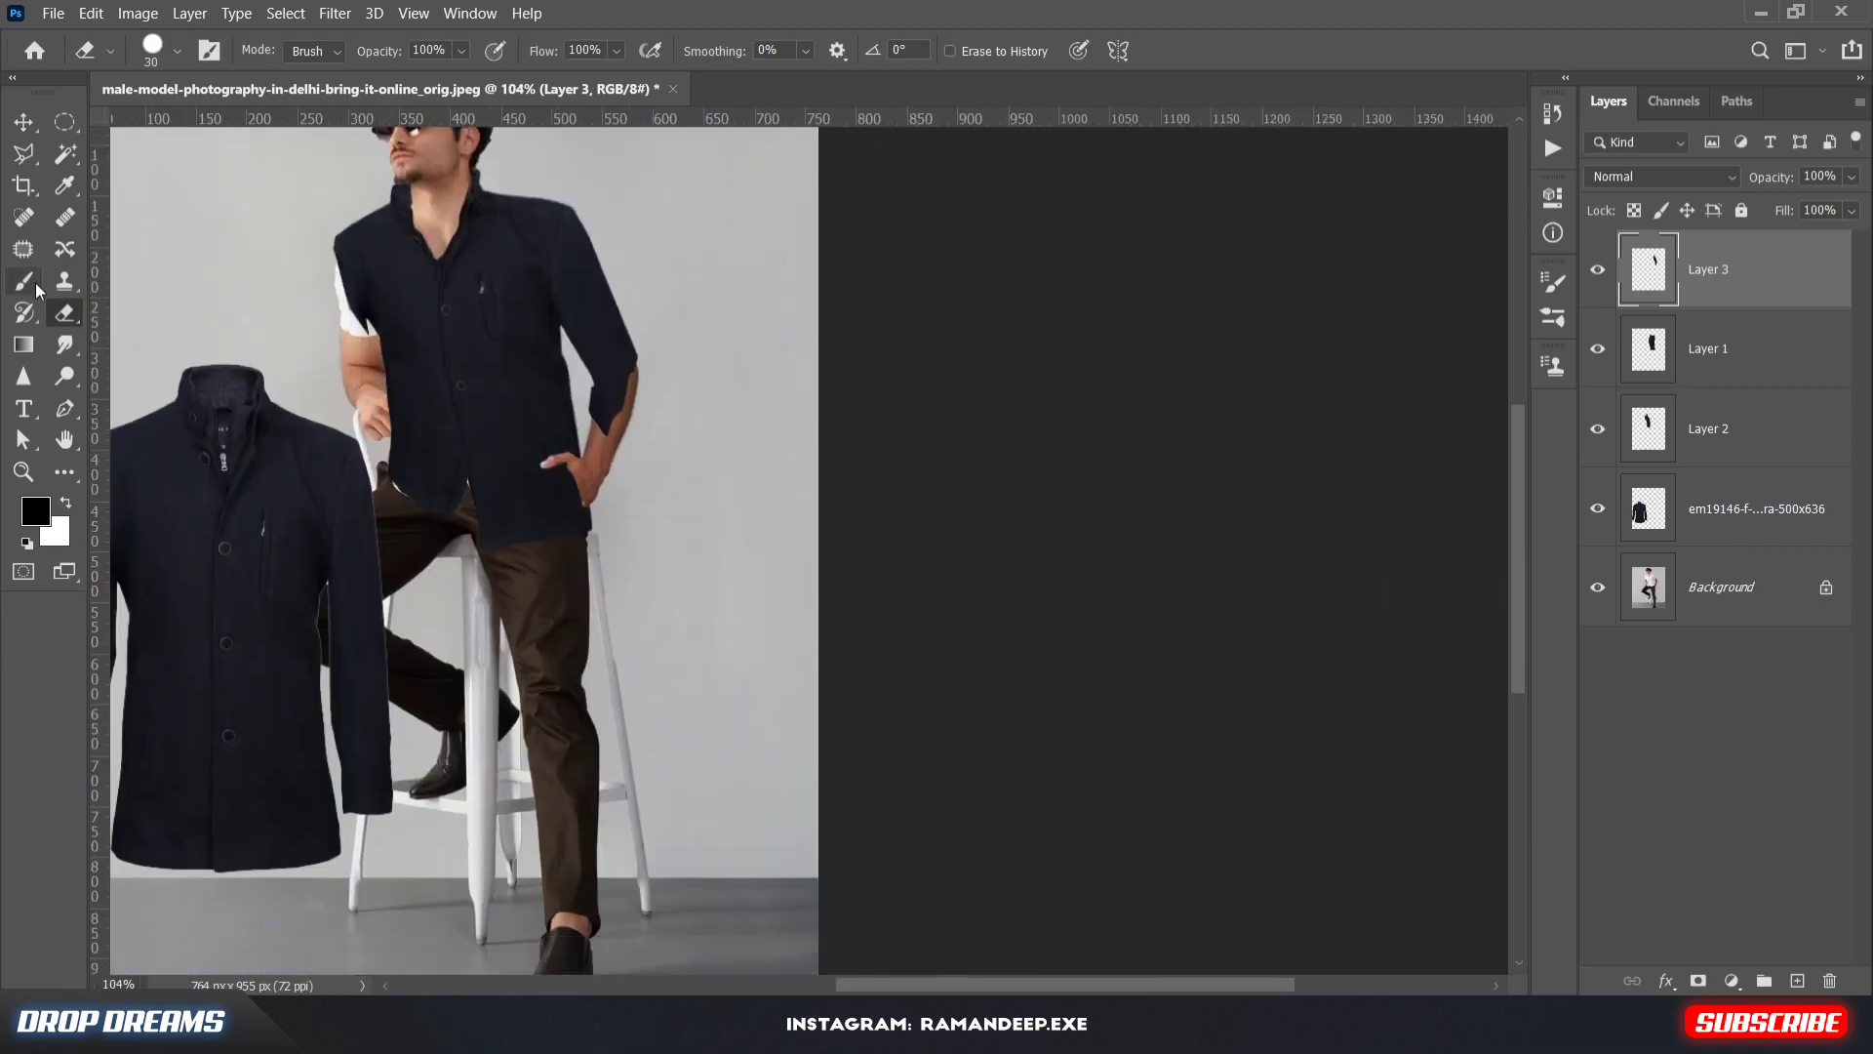
key(l)
click(321, 653)
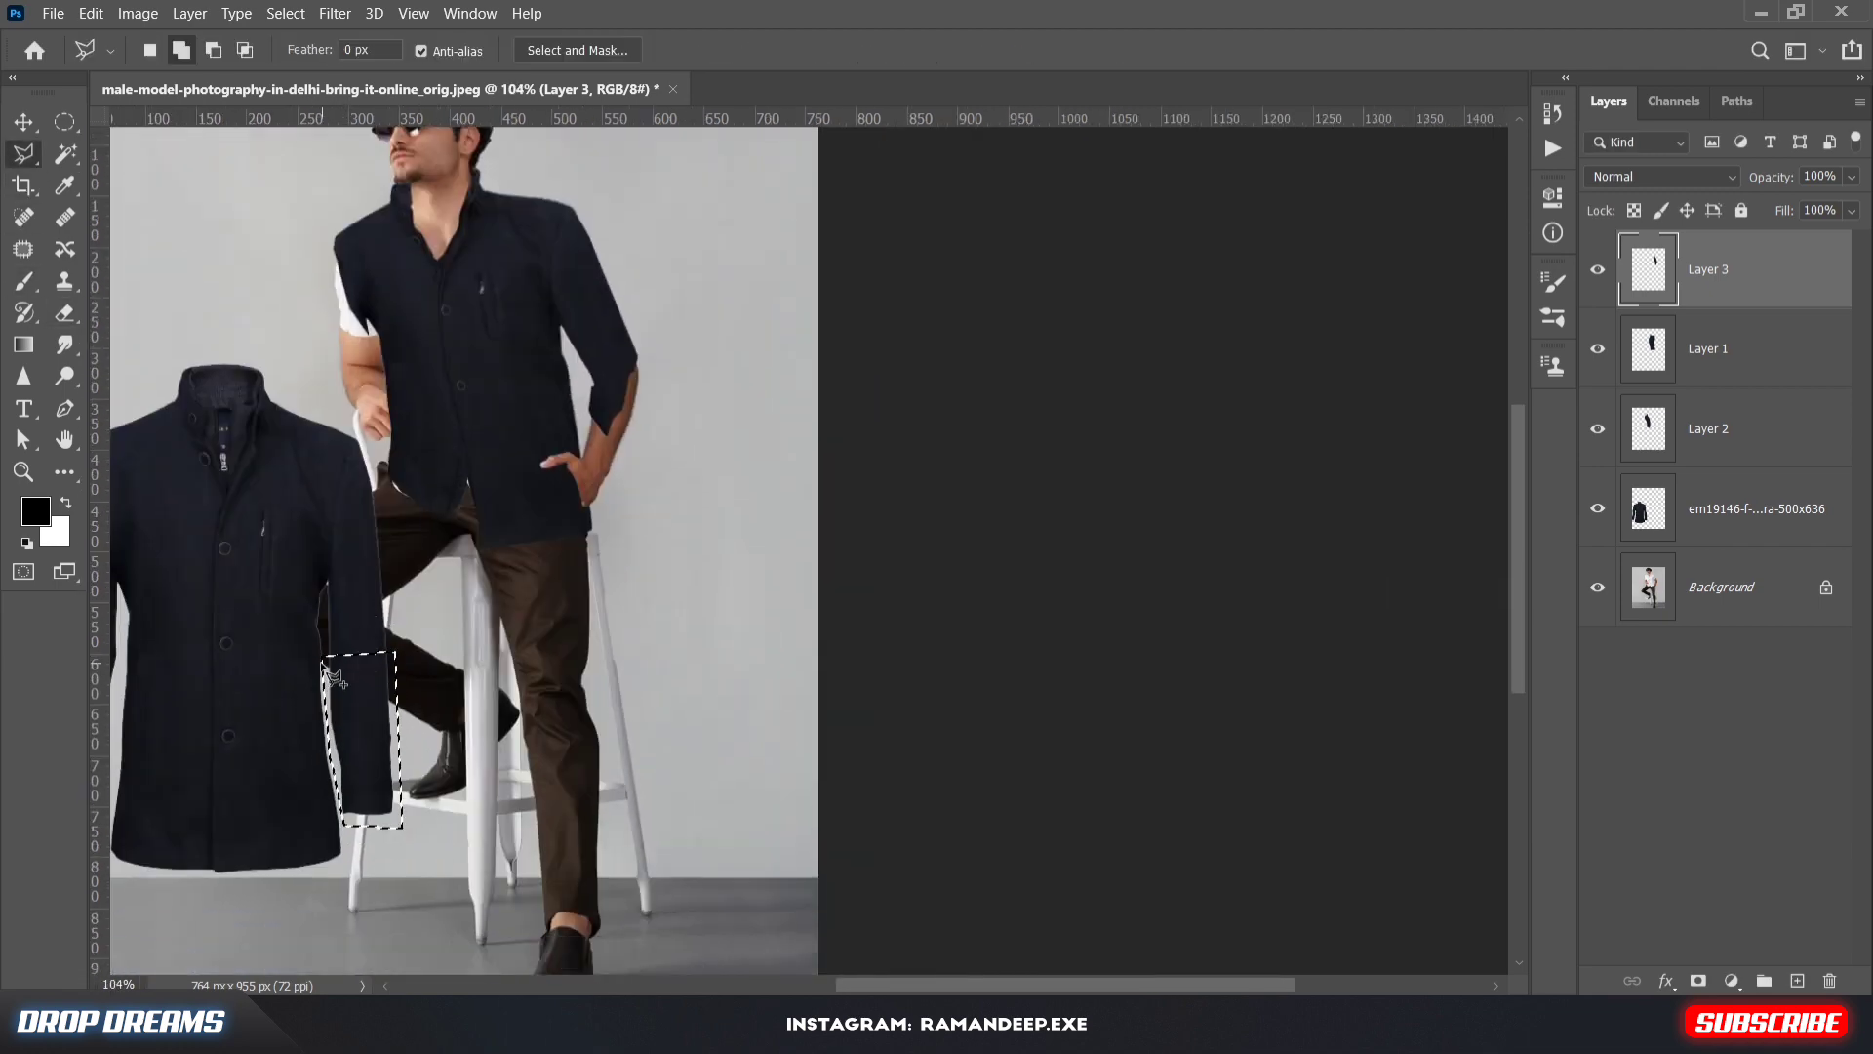
key(ctrl+j)
Rotate the copied lower sleeve about 23°, place it over the pocketed hand's forearm and bring Layer 4 to the top of the stack
key(ctrl+t)
drag(620, 464, 699, 330)
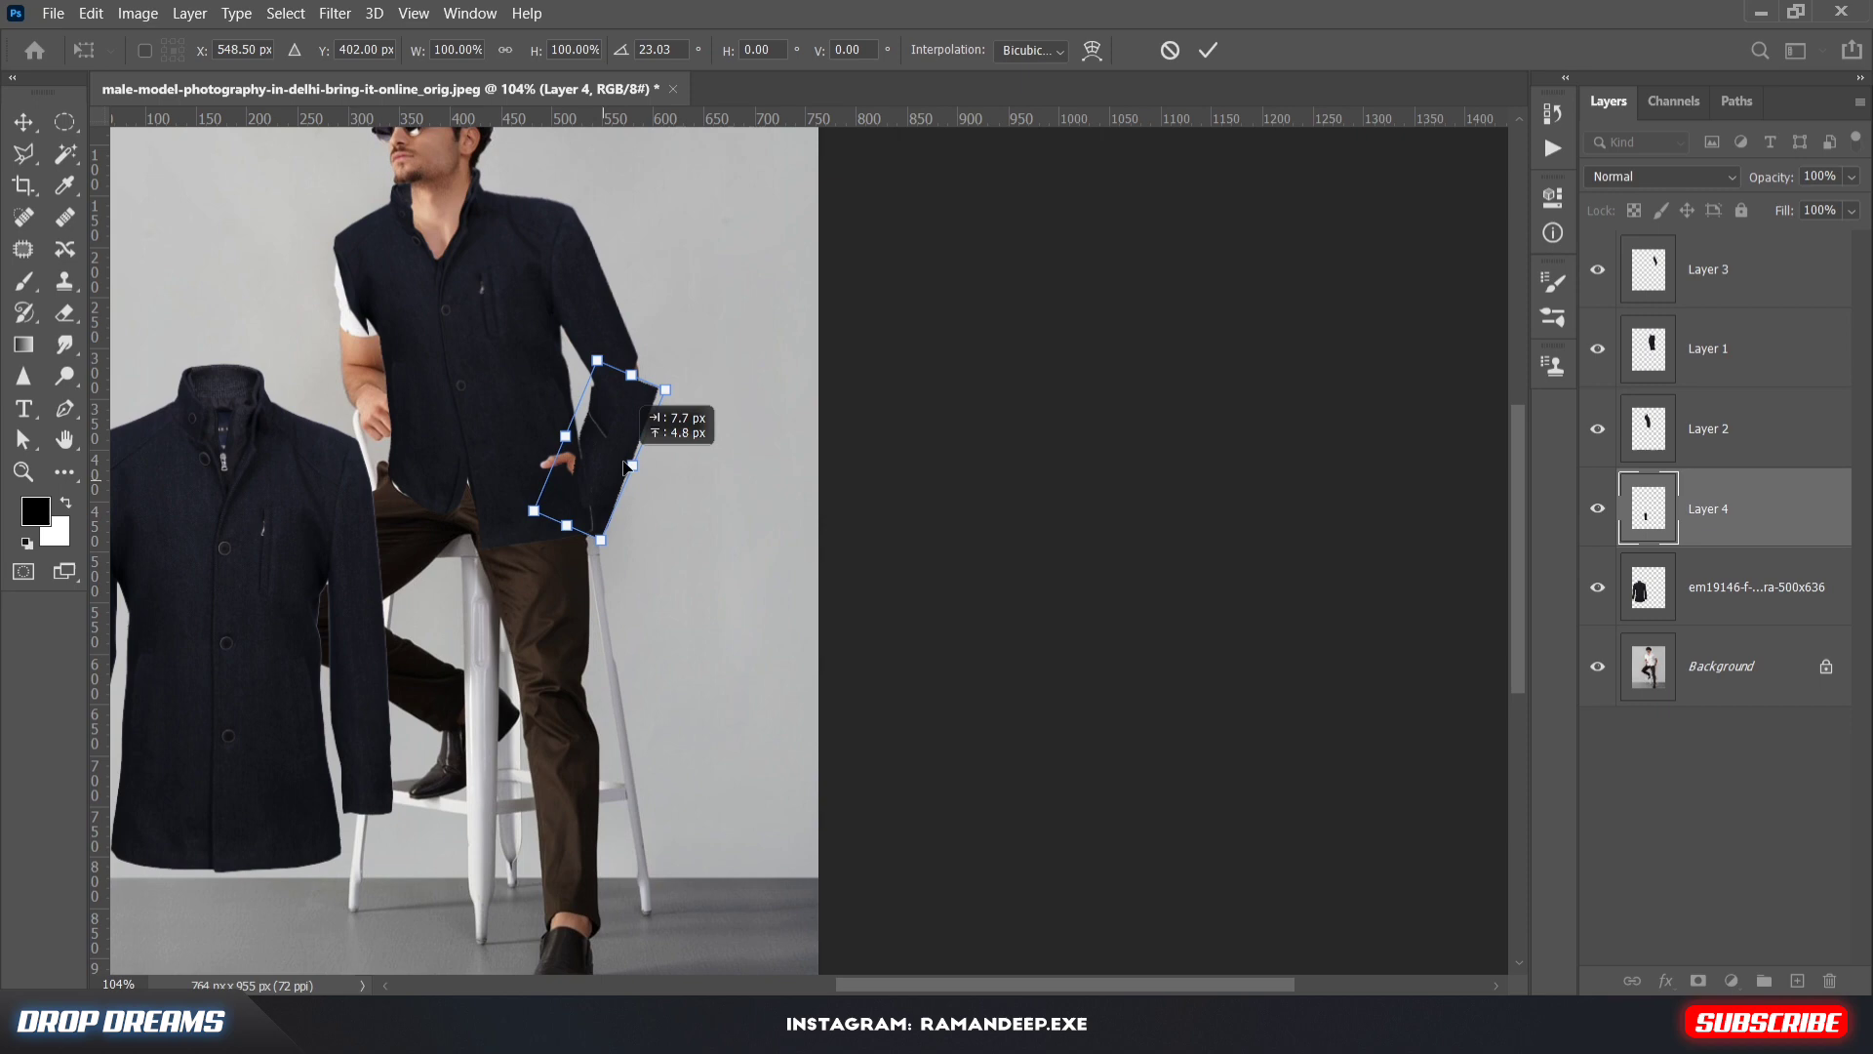
scroll(613, 419, up, 6)
key(Return)
drag(1722, 506, 1721, 209)
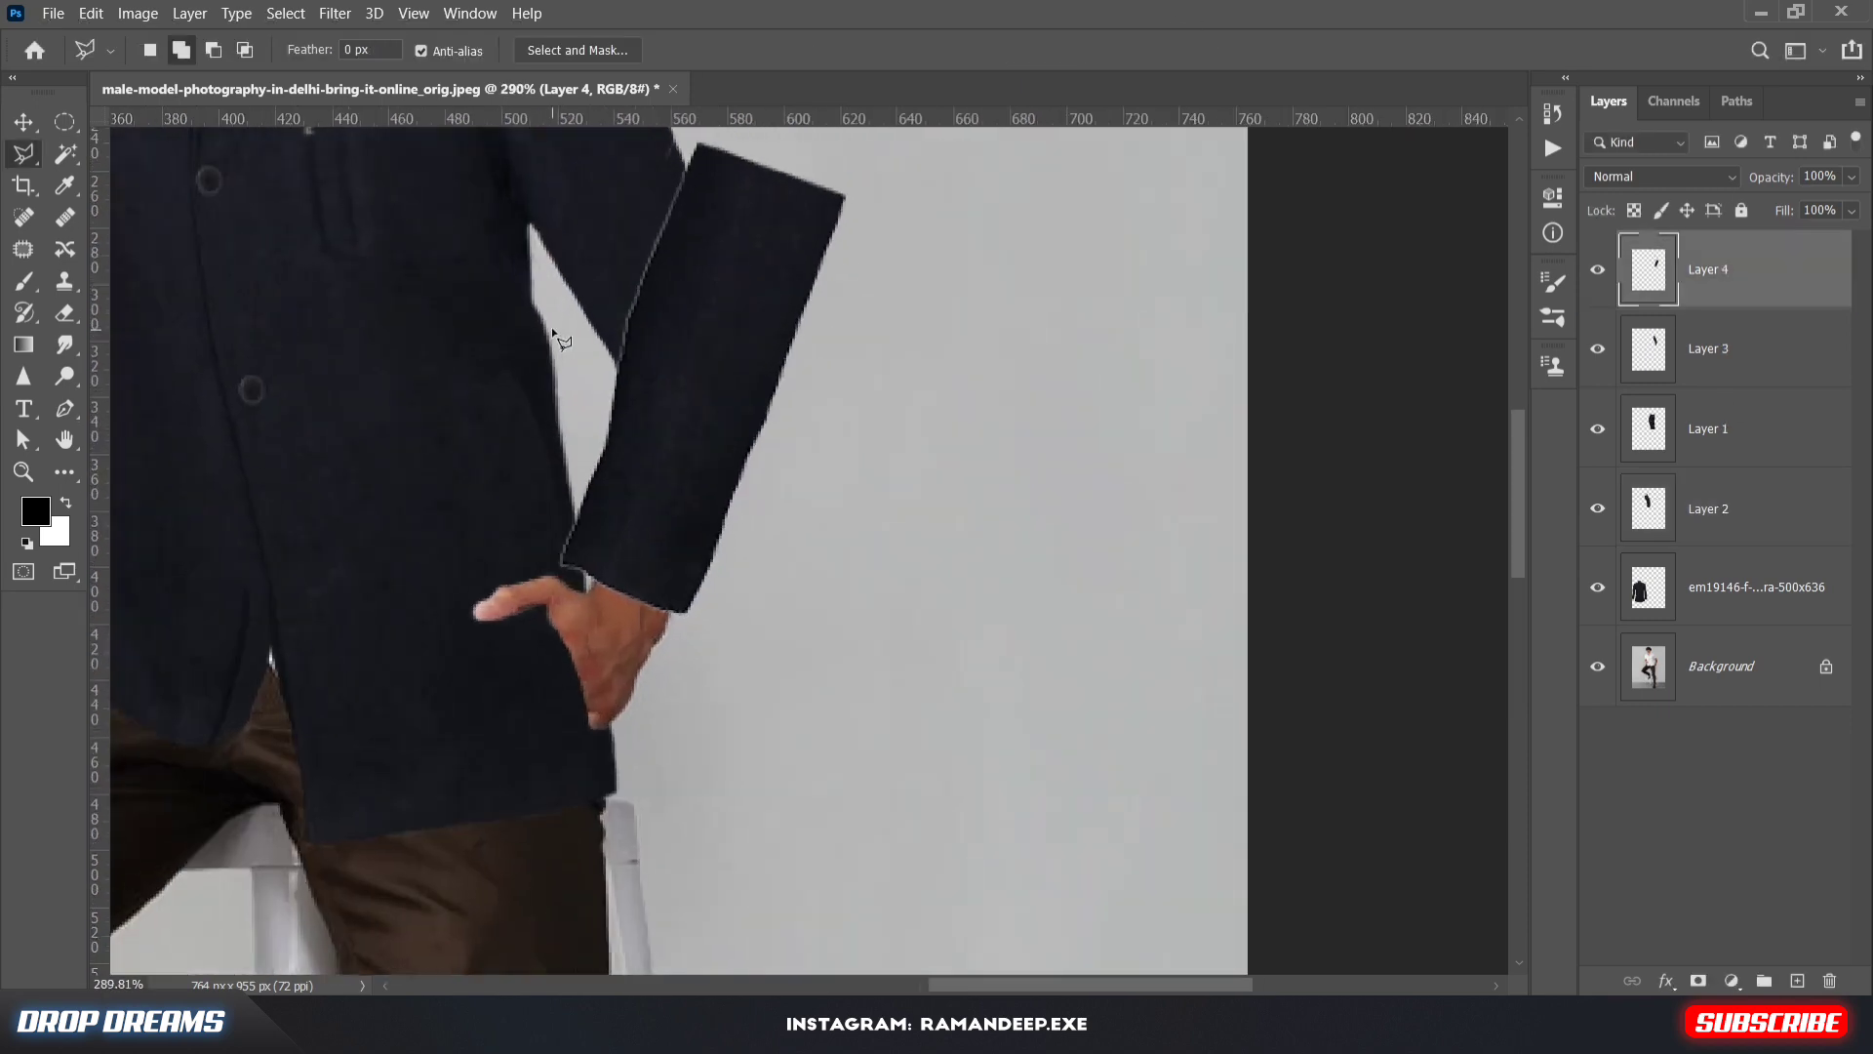
Warp Layer 4 so the lower sleeve curves around the elbow and joins the upper sleeve
key(ctrl+t)
drag(857, 128, 774, 295)
key(ctrl+z)
right_click(795, 265)
click(844, 412)
drag(826, 223, 787, 262)
drag(717, 291, 665, 303)
drag(786, 260, 695, 251)
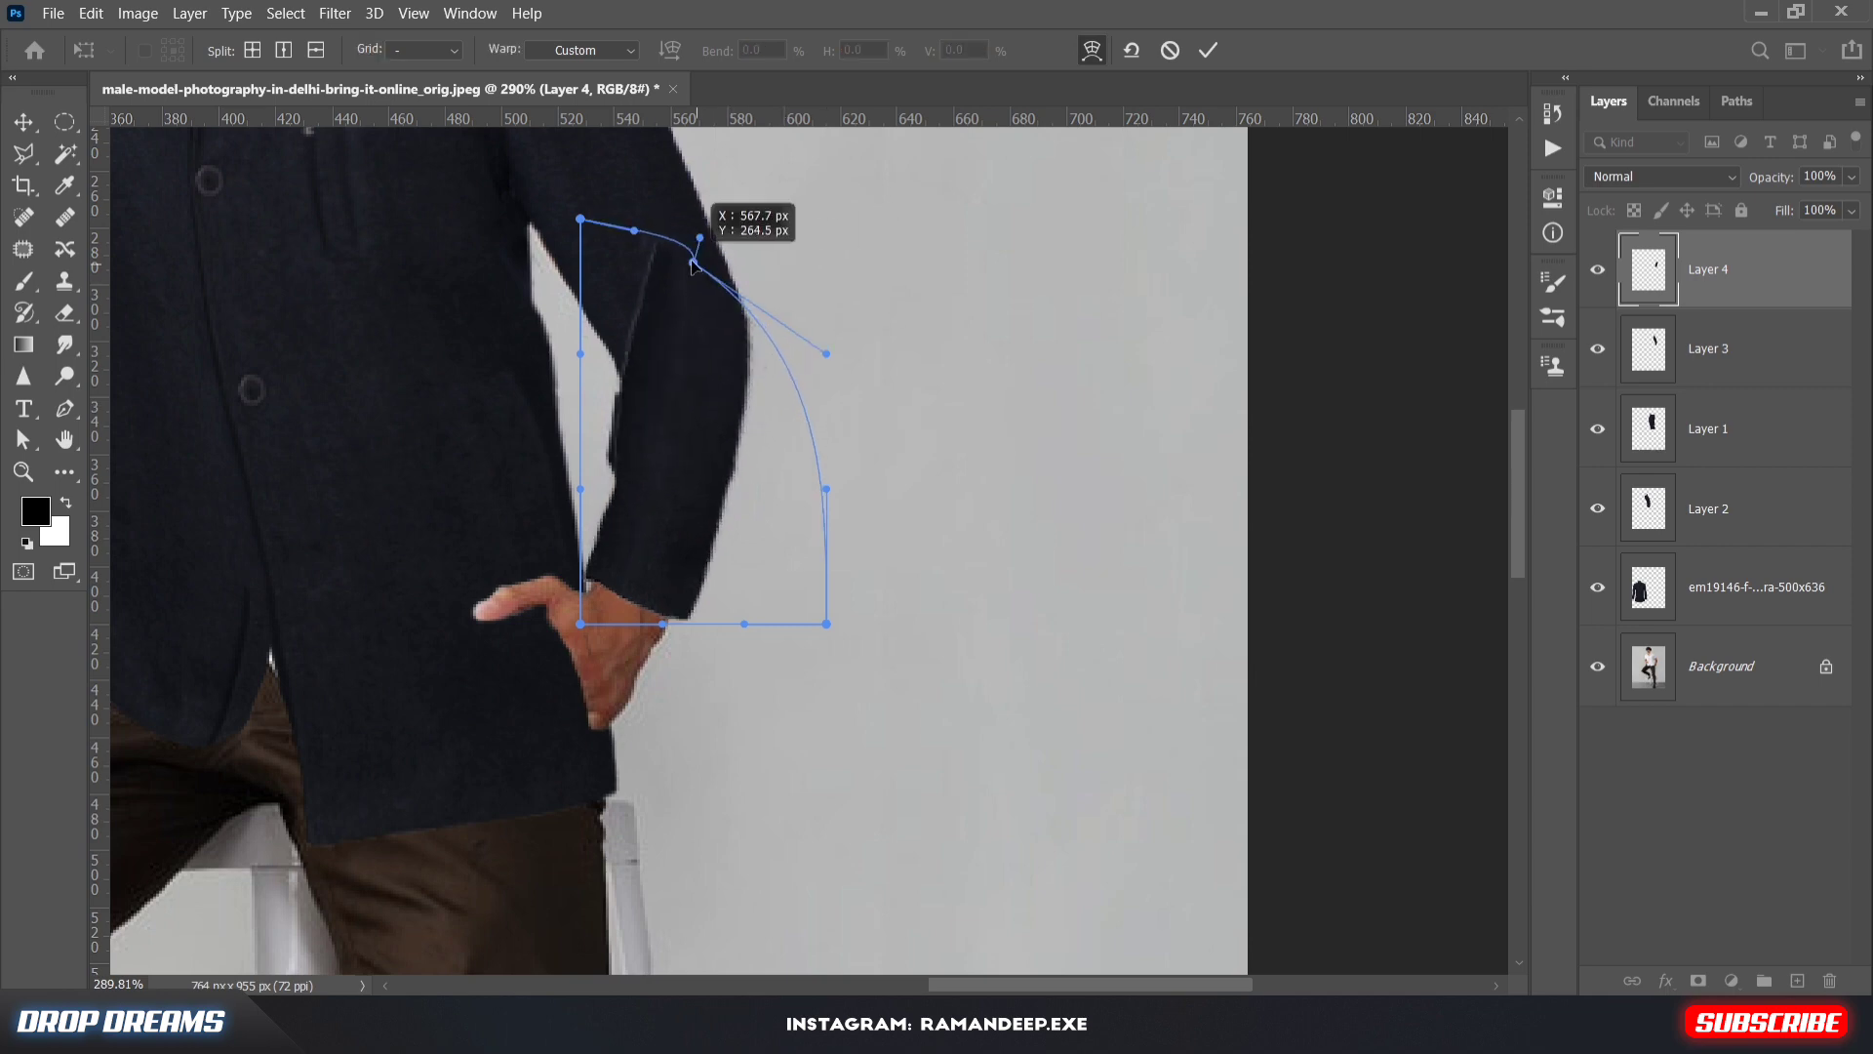
mouse_move(664, 427)
mouse_down()
mouse_move(631, 429)
mouse_move(673, 425)
mouse_up()
click(1207, 51)
Erase the excess fabric at the inner elbow on Layers 4 and 3, and trim the cuff edge above the pocketed hand
key(e)
mouse_move(627, 279)
mouse_down()
mouse_move(685, 314)
mouse_move(593, 375)
mouse_up()
key(bracketleft)
key(bracketleft)
key(bracketleft)
key(bracketleft)
key(bracketleft)
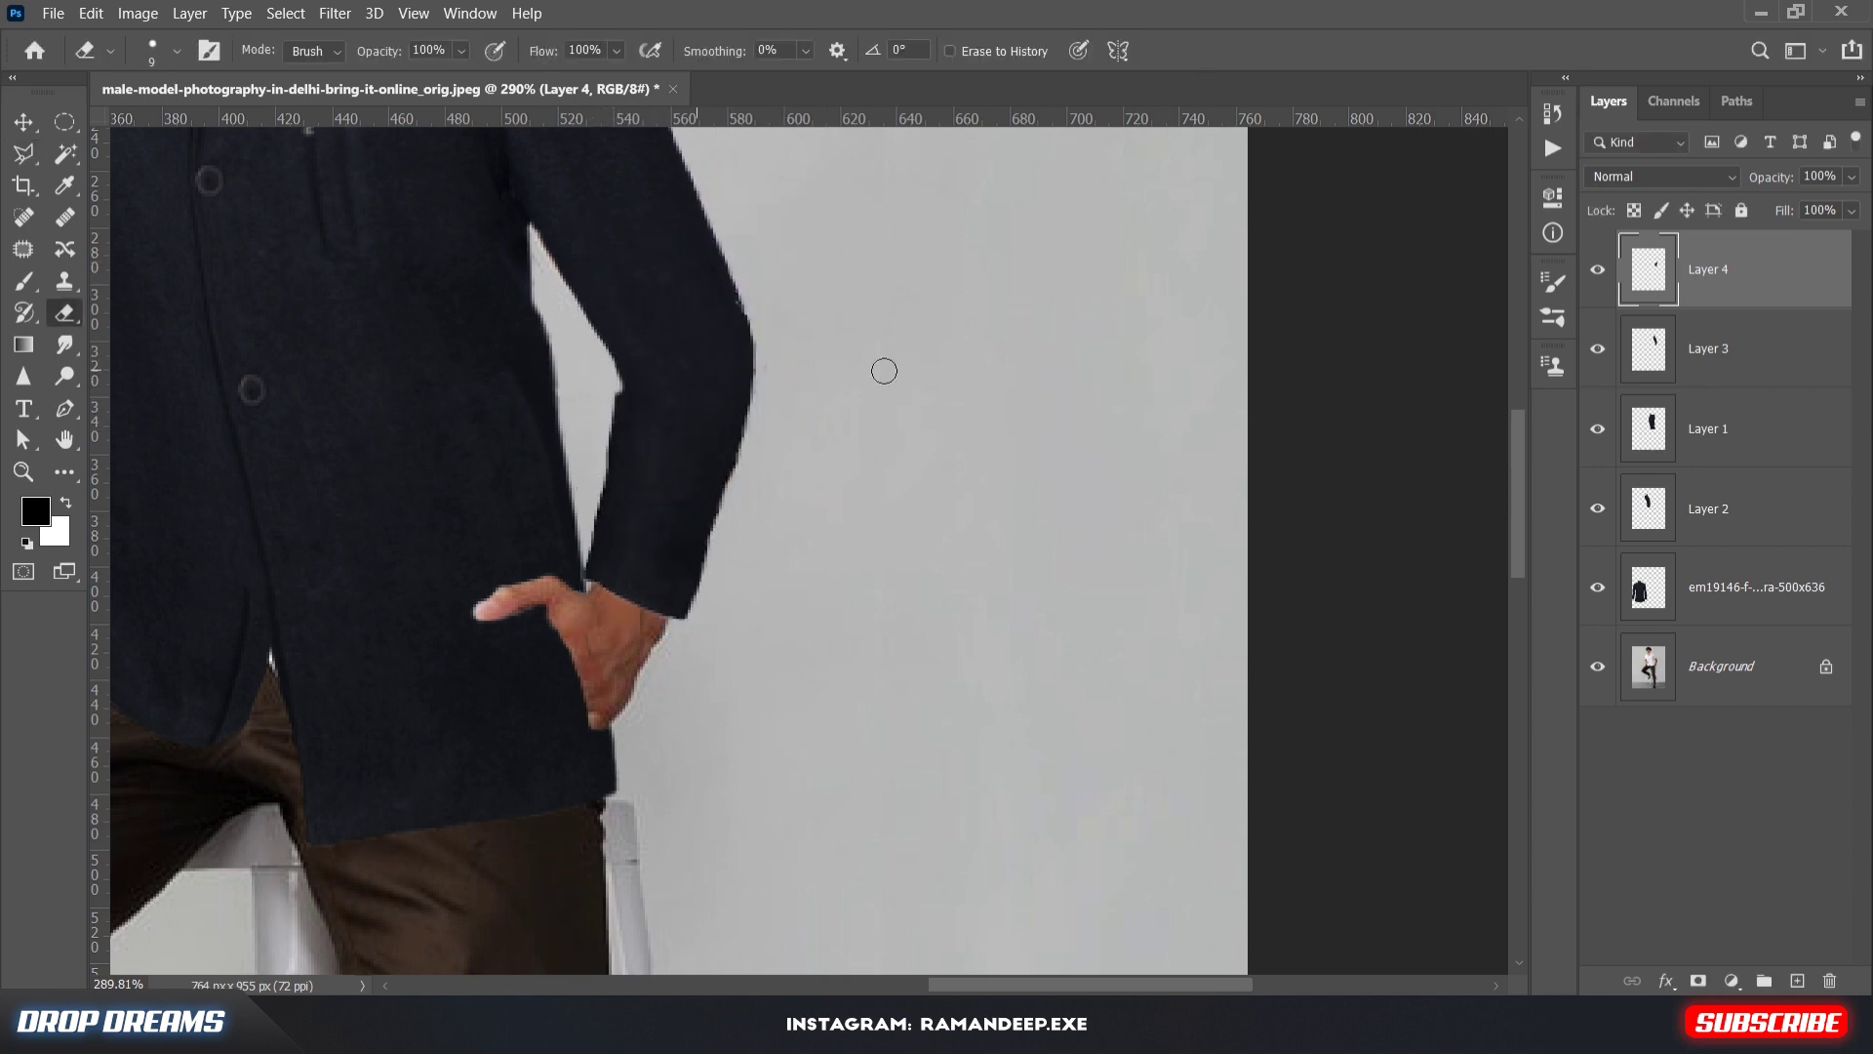
key(alt+bracketleft)
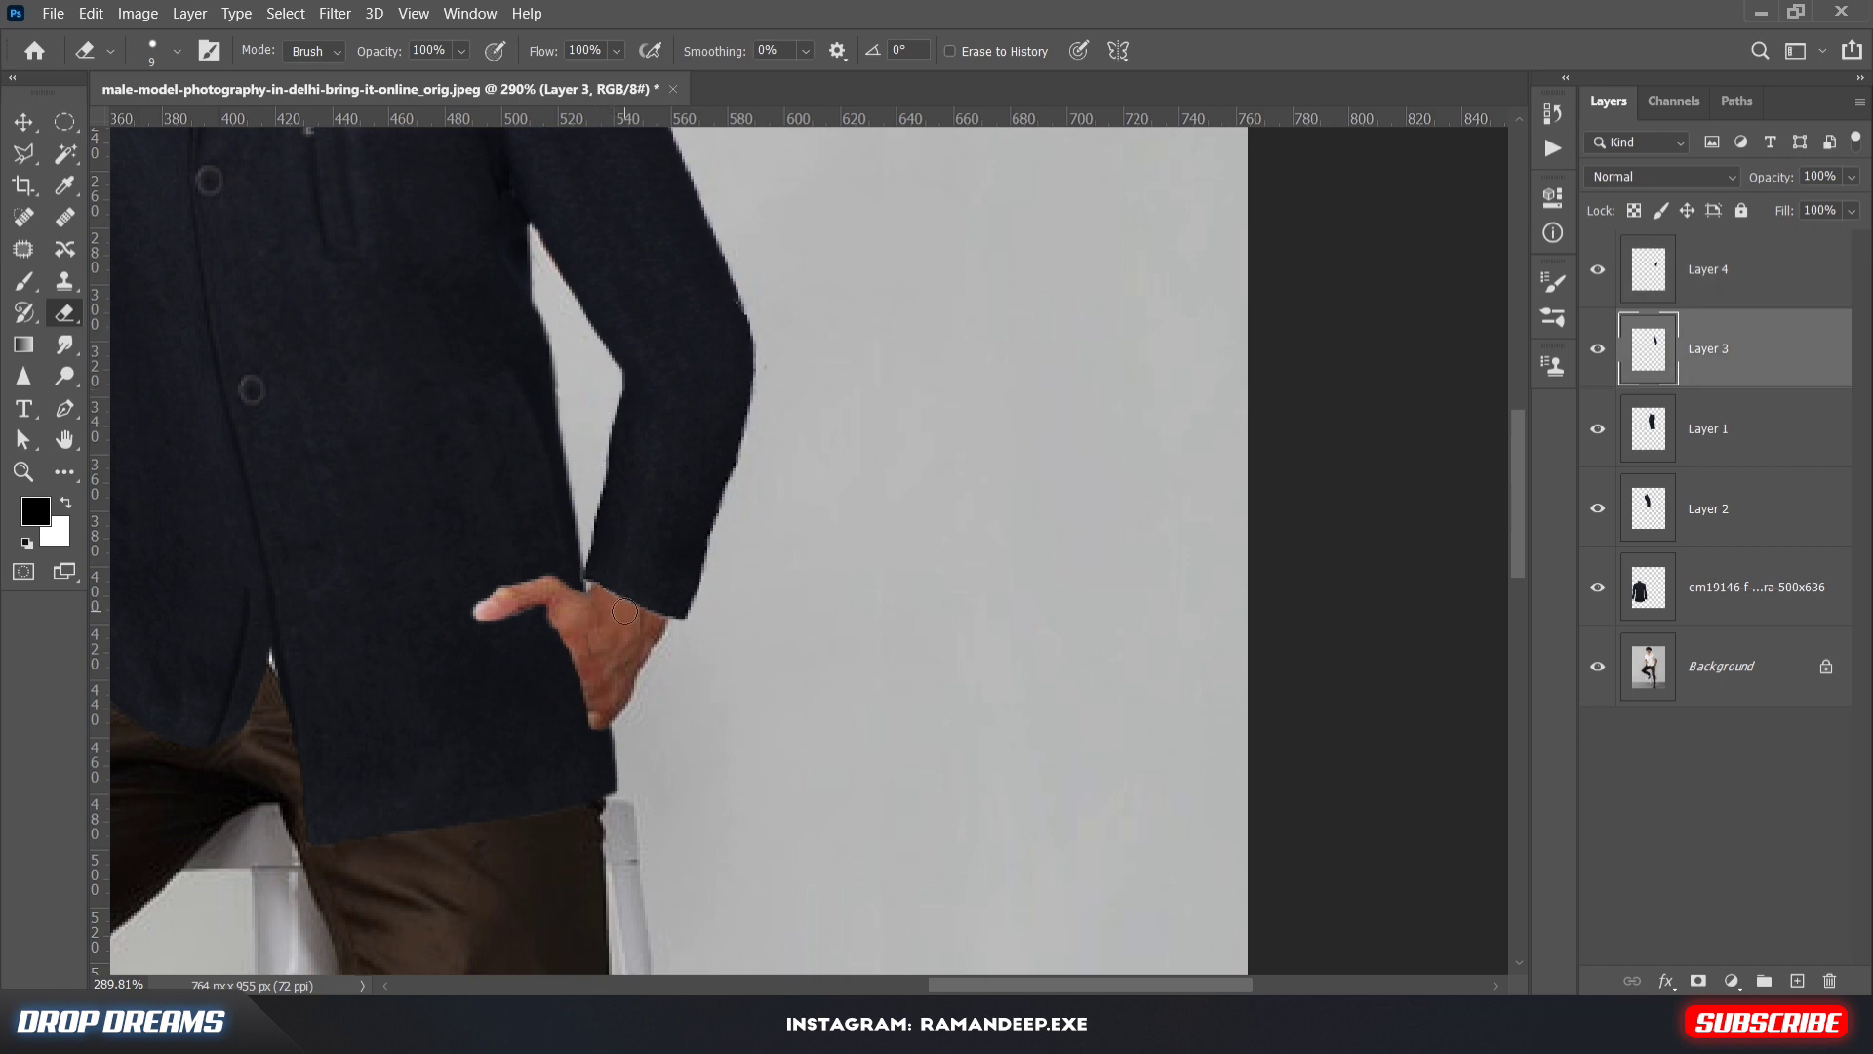
key(alt+bracketright)
drag(664, 620, 666, 618)
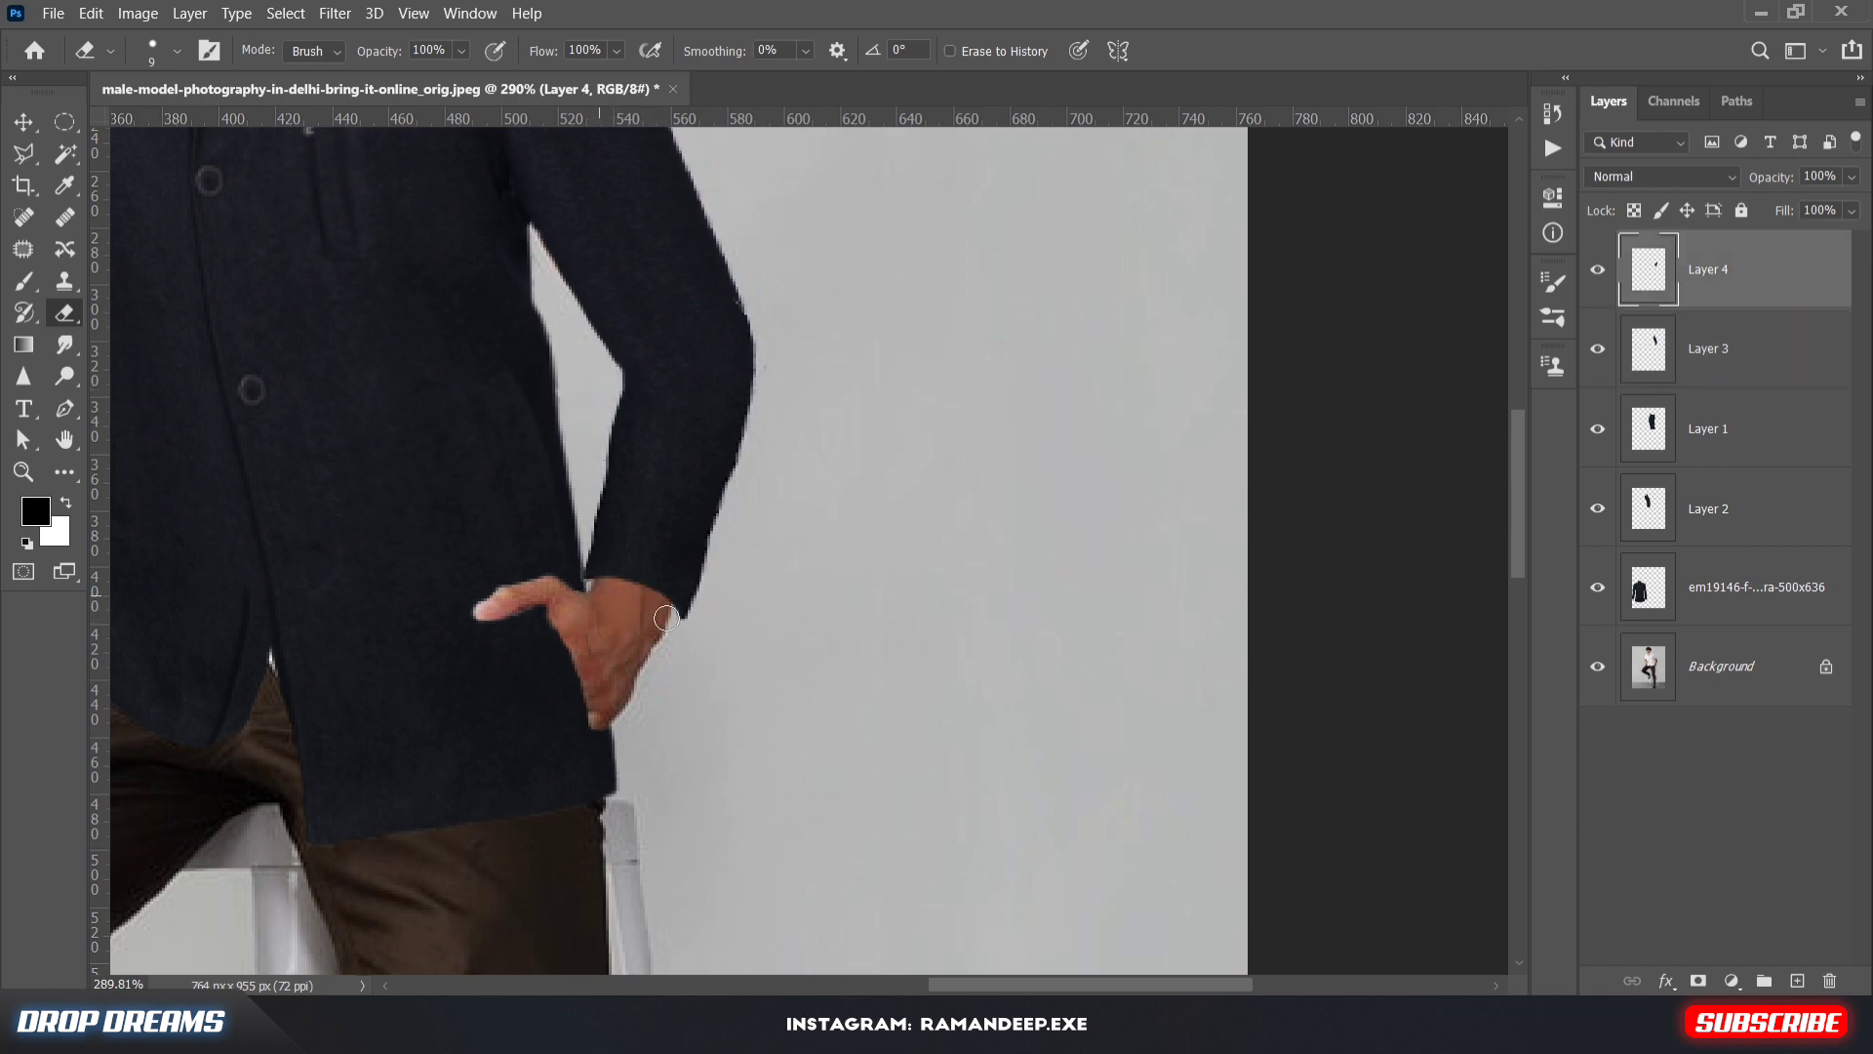
Add a new layer below Layer 4 and paint black at 5% flow inside the cuff above the pocketed hand
key(ctrl+shift+alt+n)
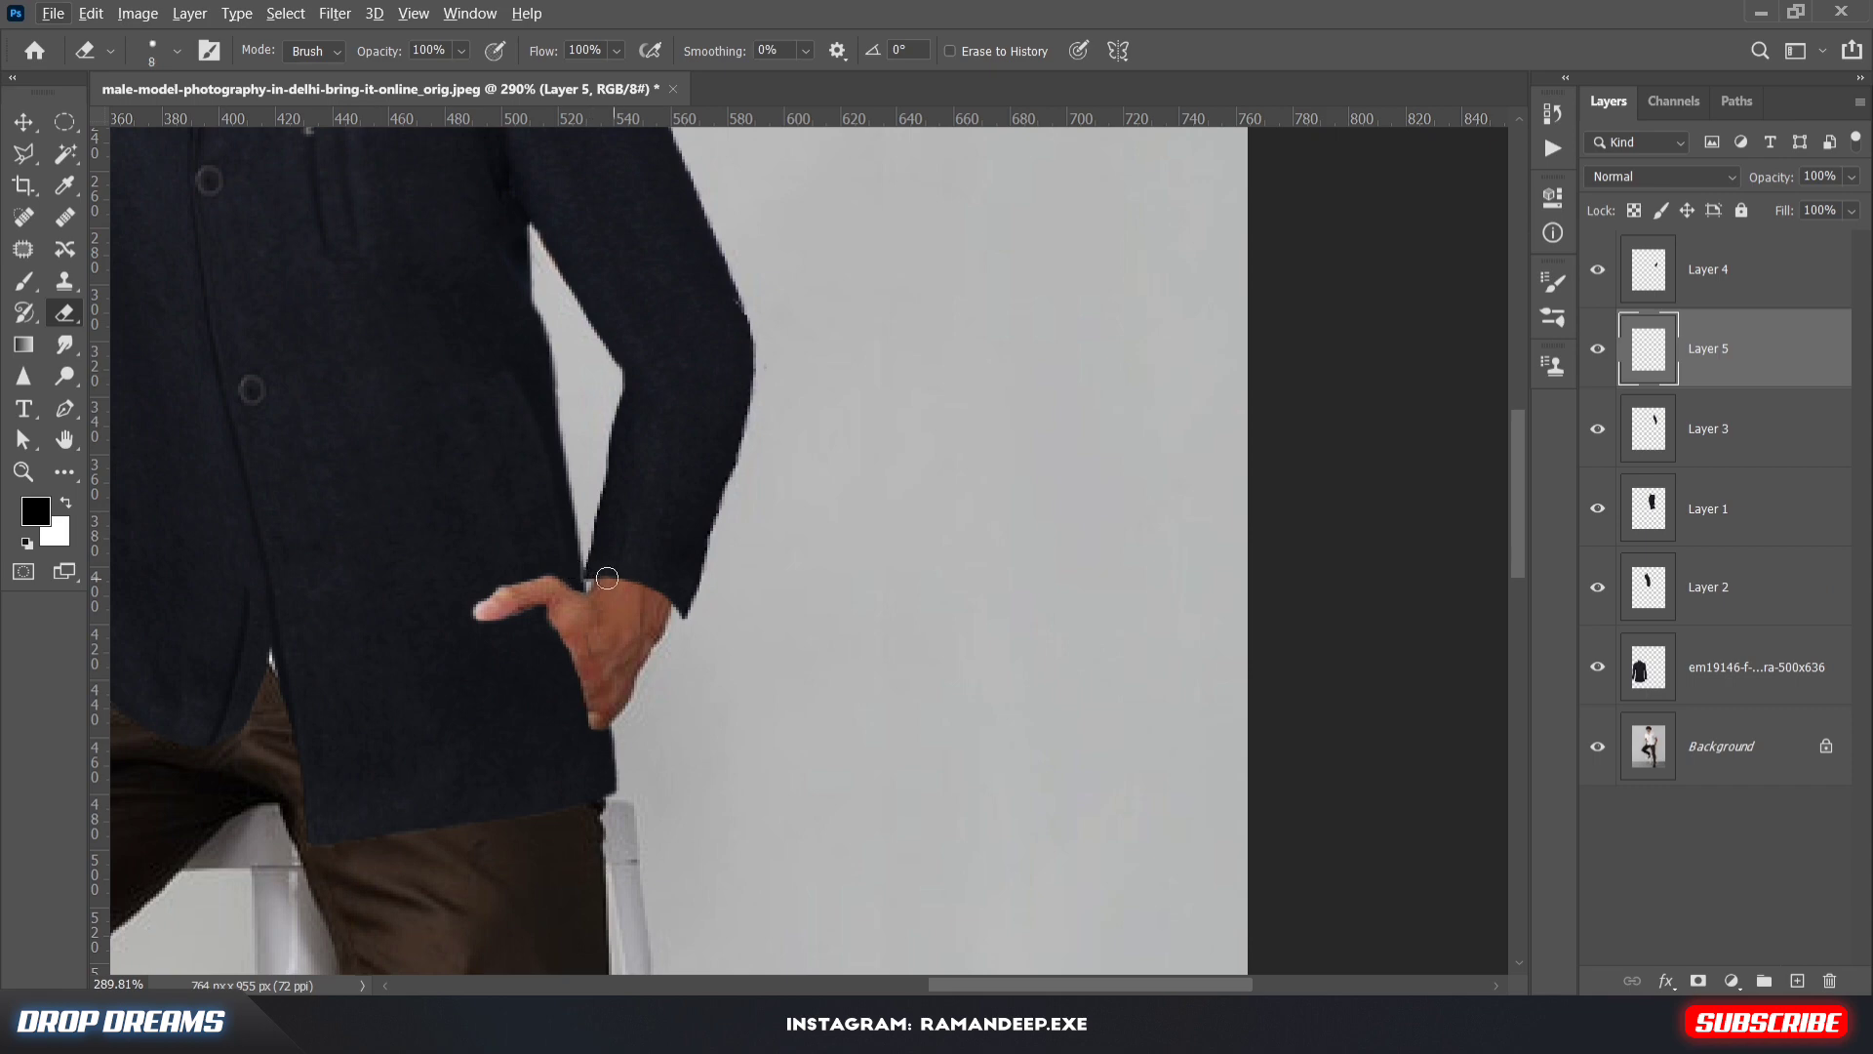
scroll(677, 626, up, 3)
key(b)
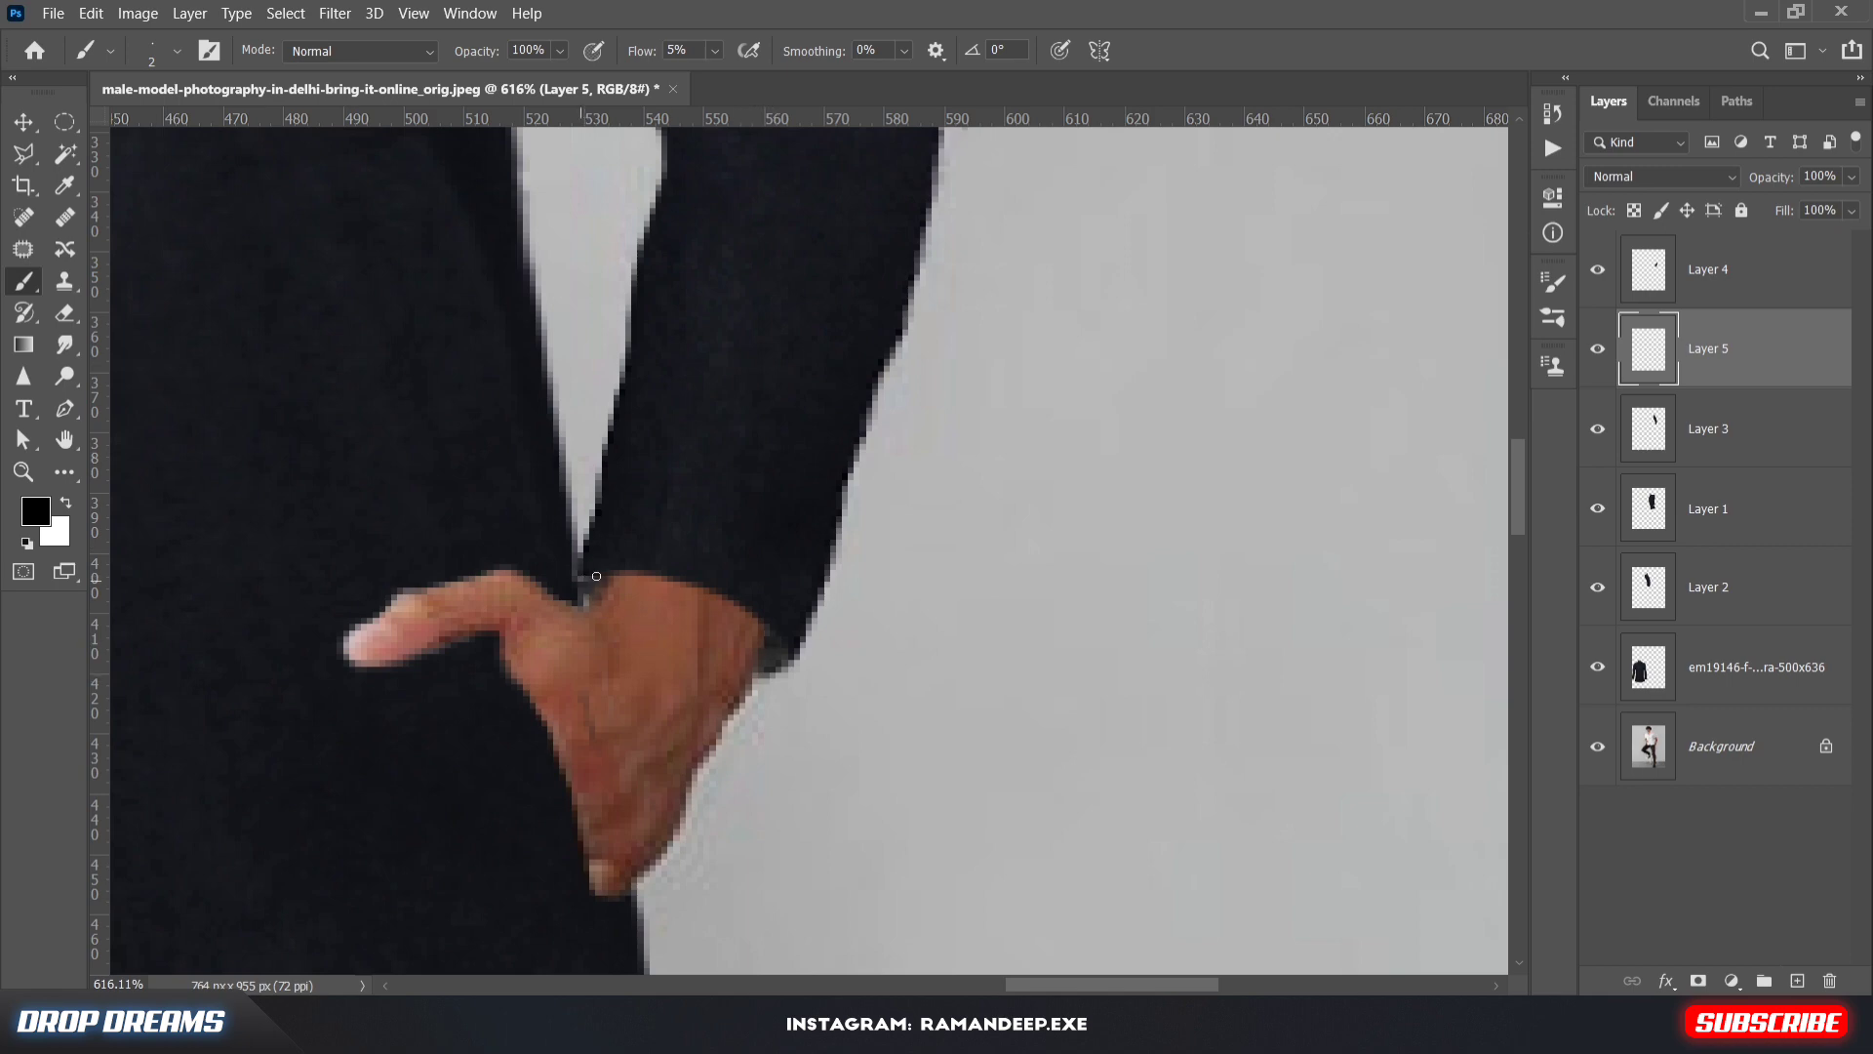
Outline the source jacket's sleeve farthest from the man with the Polygonal Lasso and copy it from the jacket layer to a new layer
key(ctrl+0)
key(l)
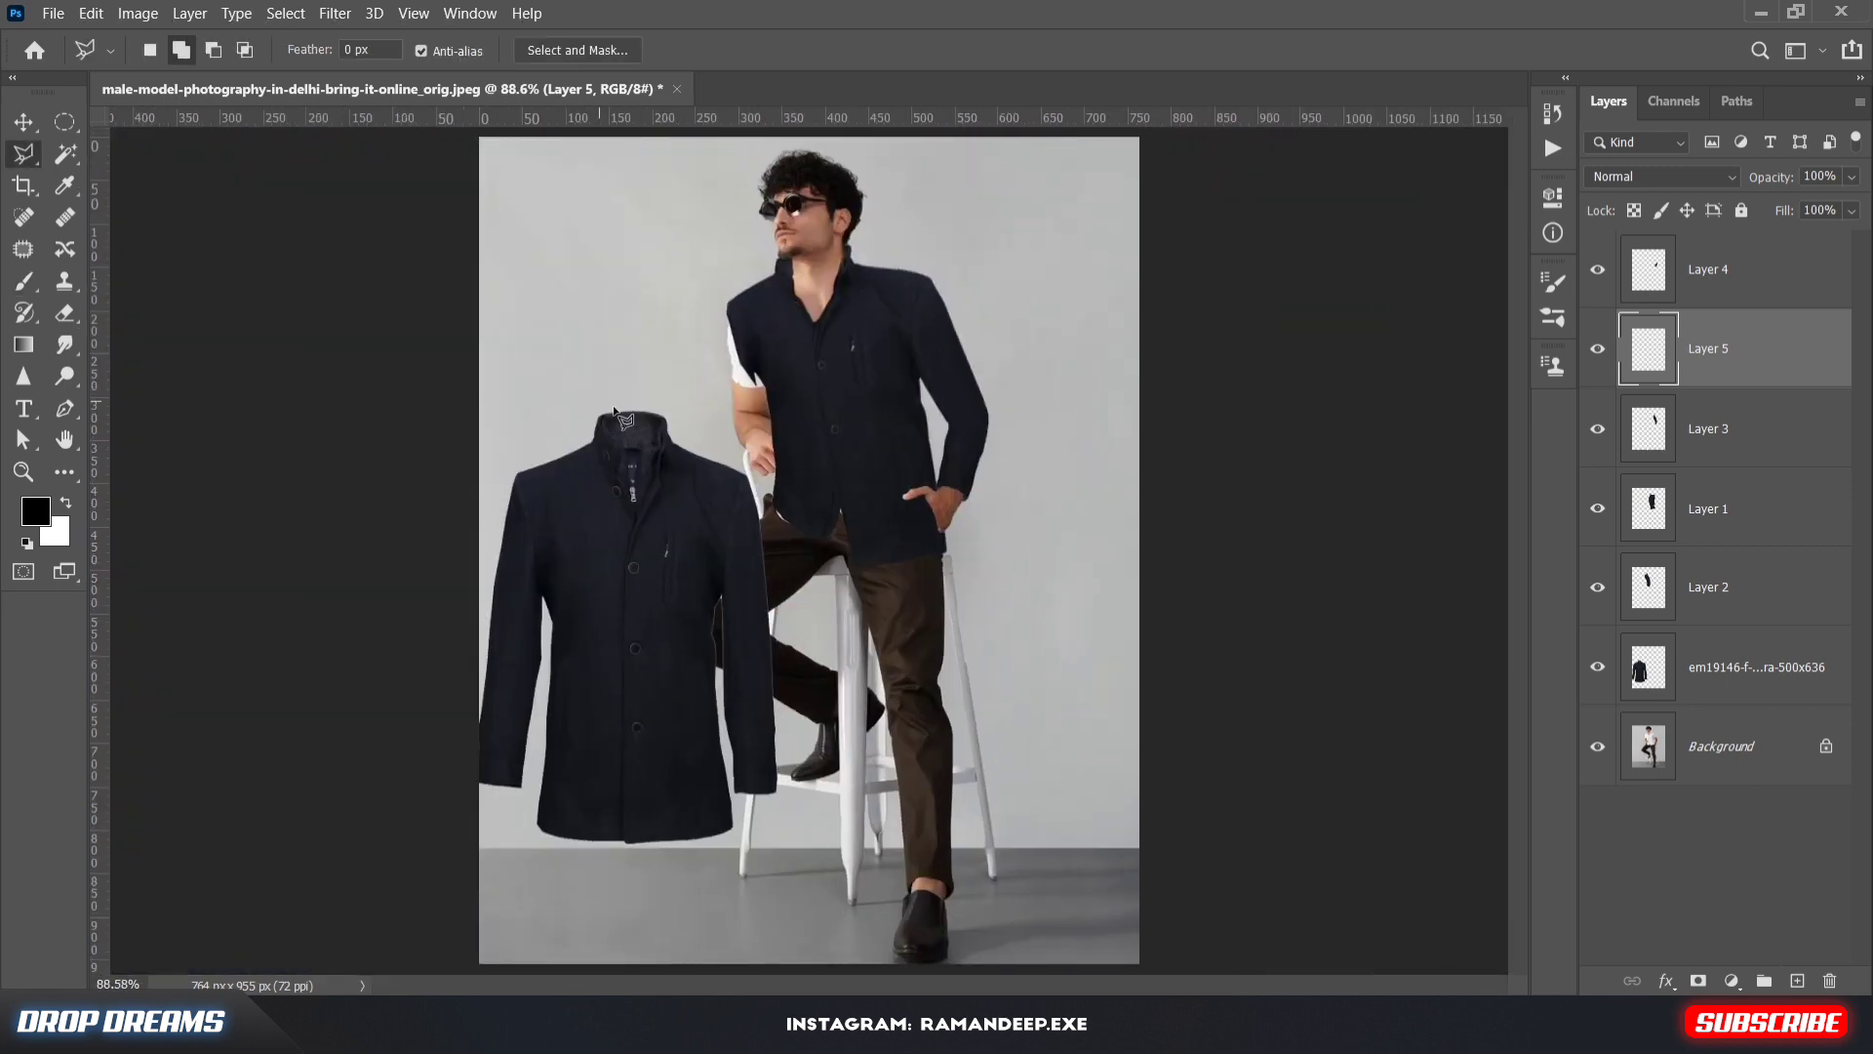
click(547, 616)
double_click(546, 509)
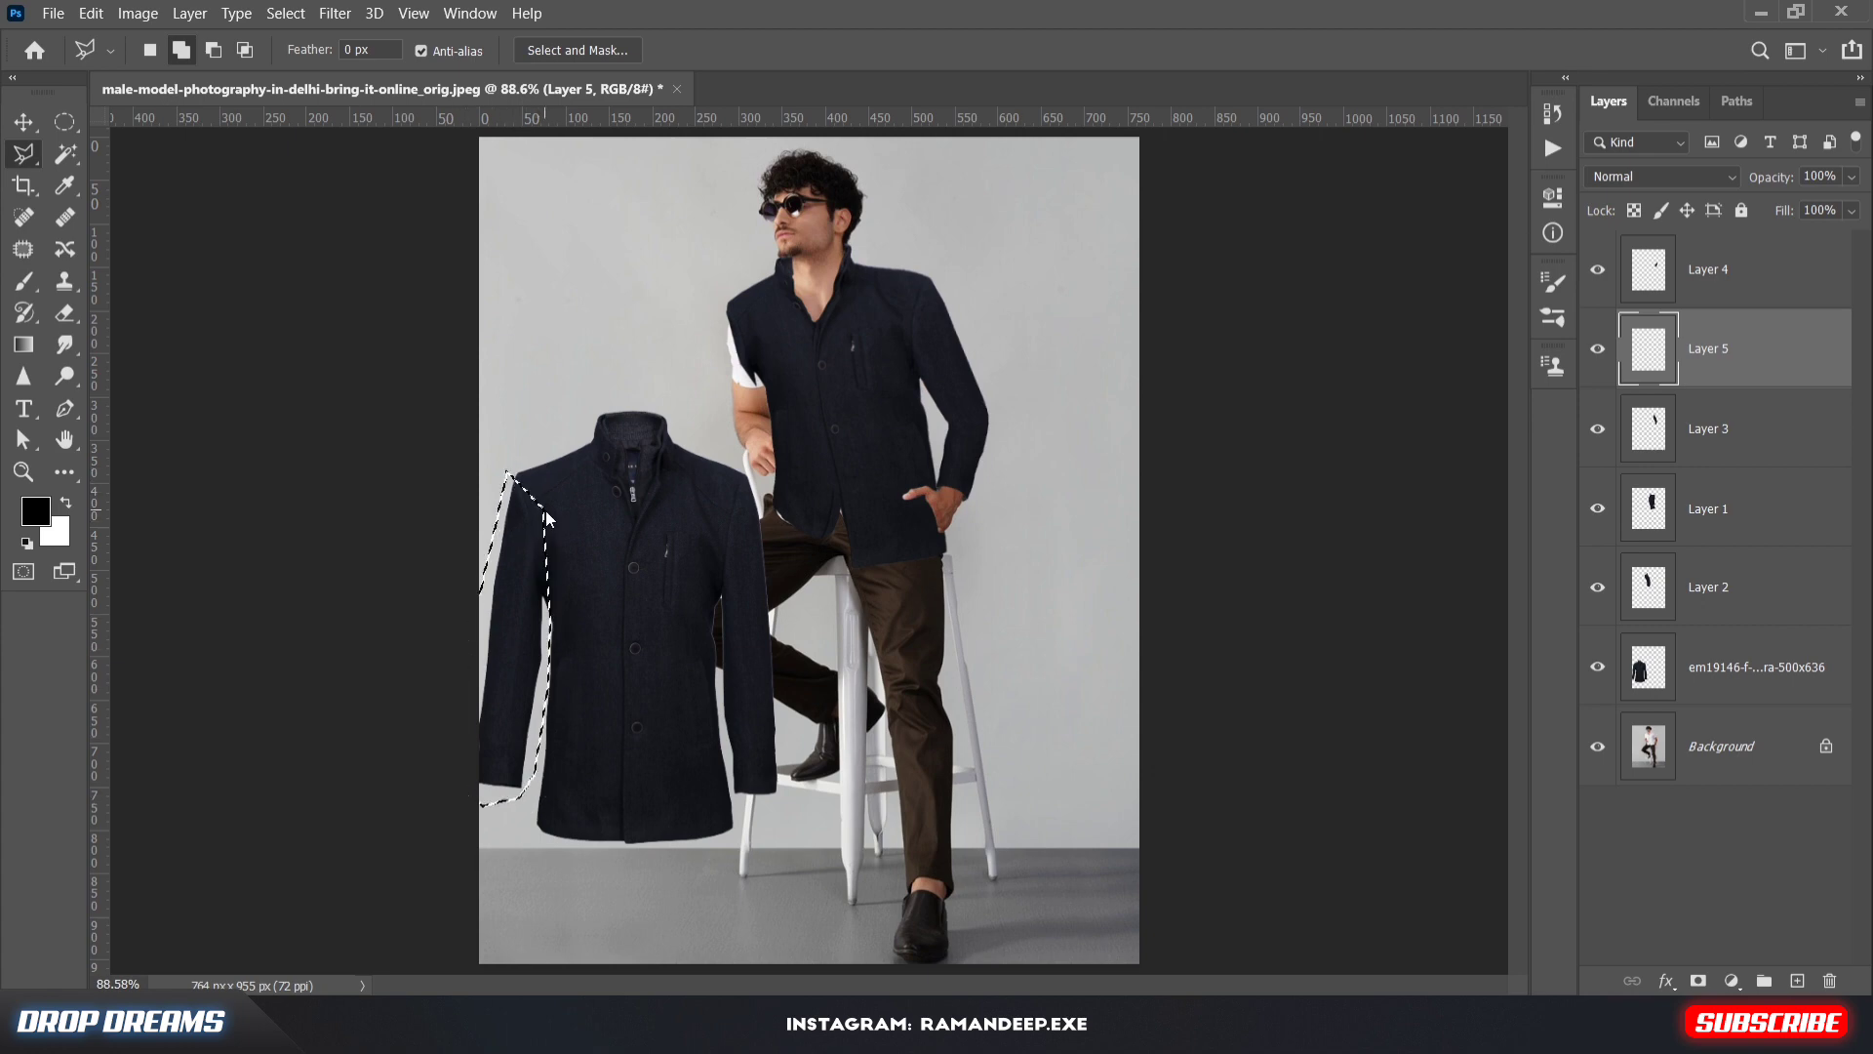
click(1774, 667)
key(ctrl+j)
Move the copied sleeve onto the man's bare arm and transform it to fit from the shoulder down
key(ctrl+t)
drag(533, 591, 782, 381)
drag(829, 605, 836, 547)
drag(796, 575, 773, 478)
mouse_move(759, 430)
mouse_down()
mouse_move(834, 457)
mouse_move(788, 454)
mouse_up()
key(Return)
Erase the light fringe at the armpit on Layer 2 and bring Layer 6 to the top of the stack
scroll(716, 302, up, 8)
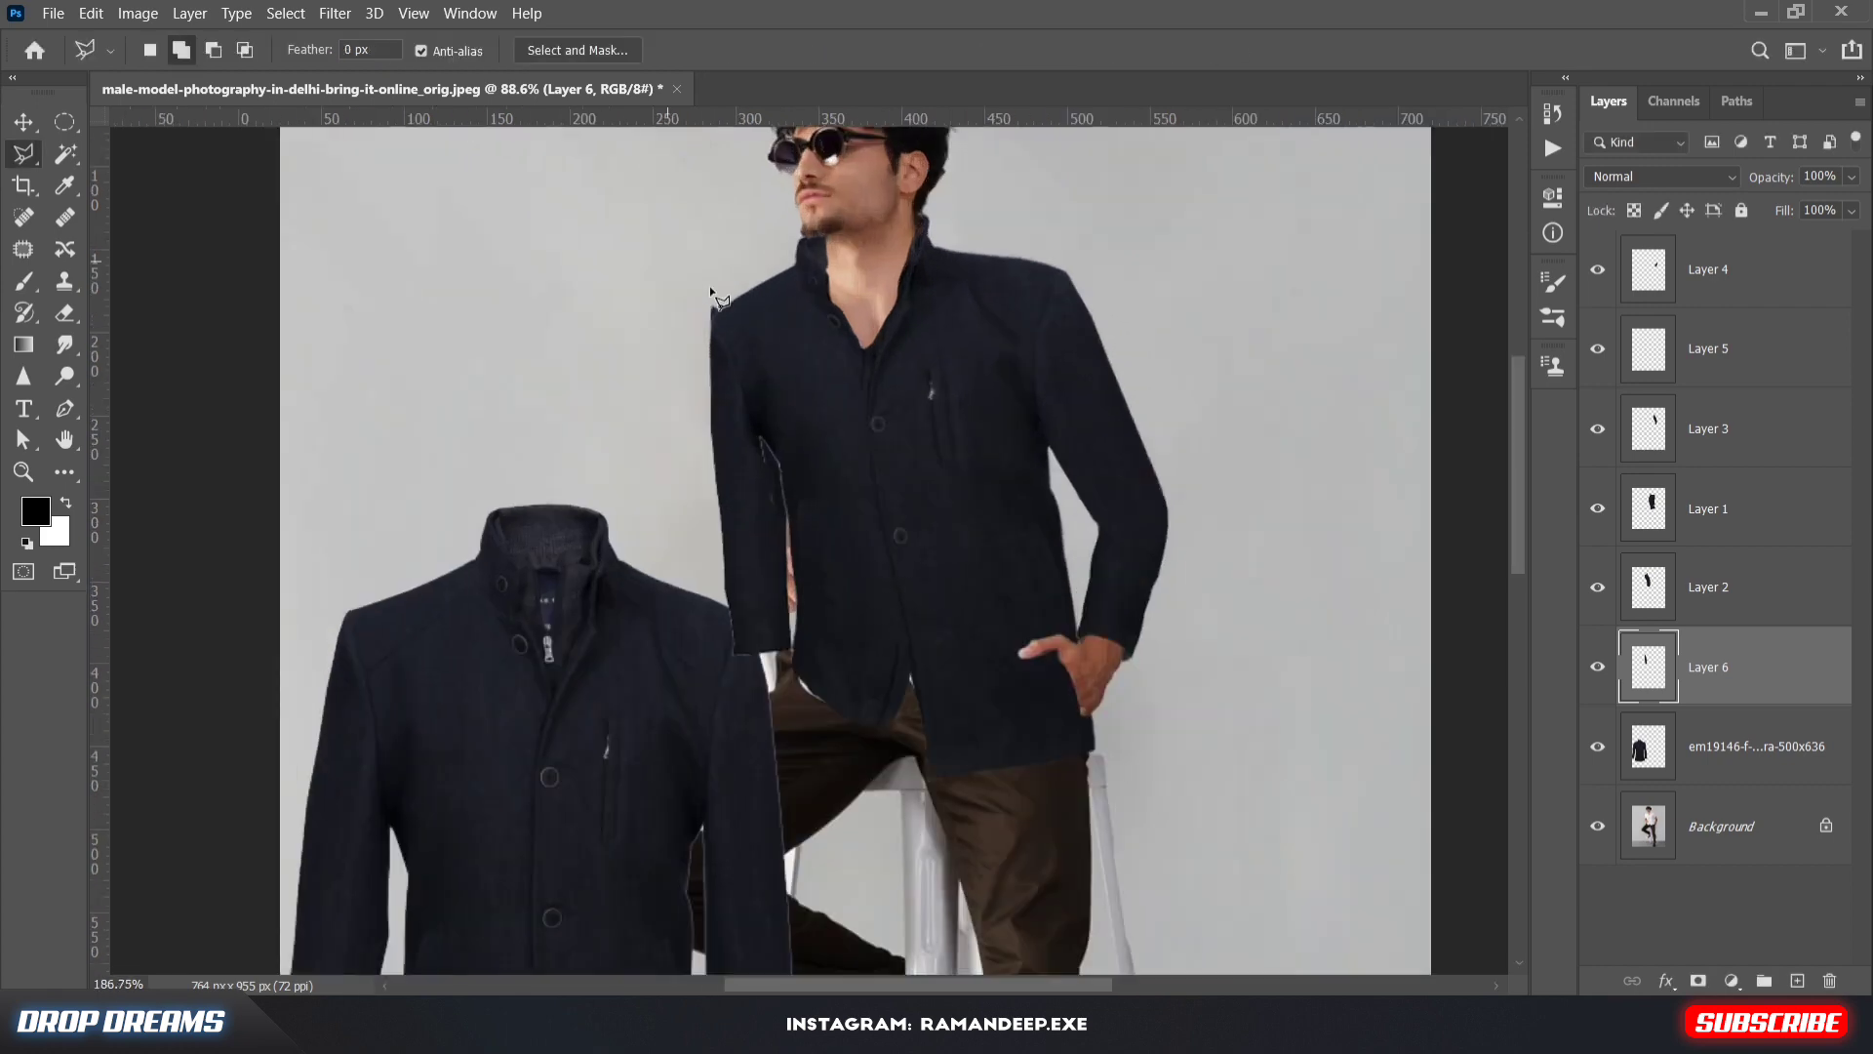
key(e)
click(717, 318)
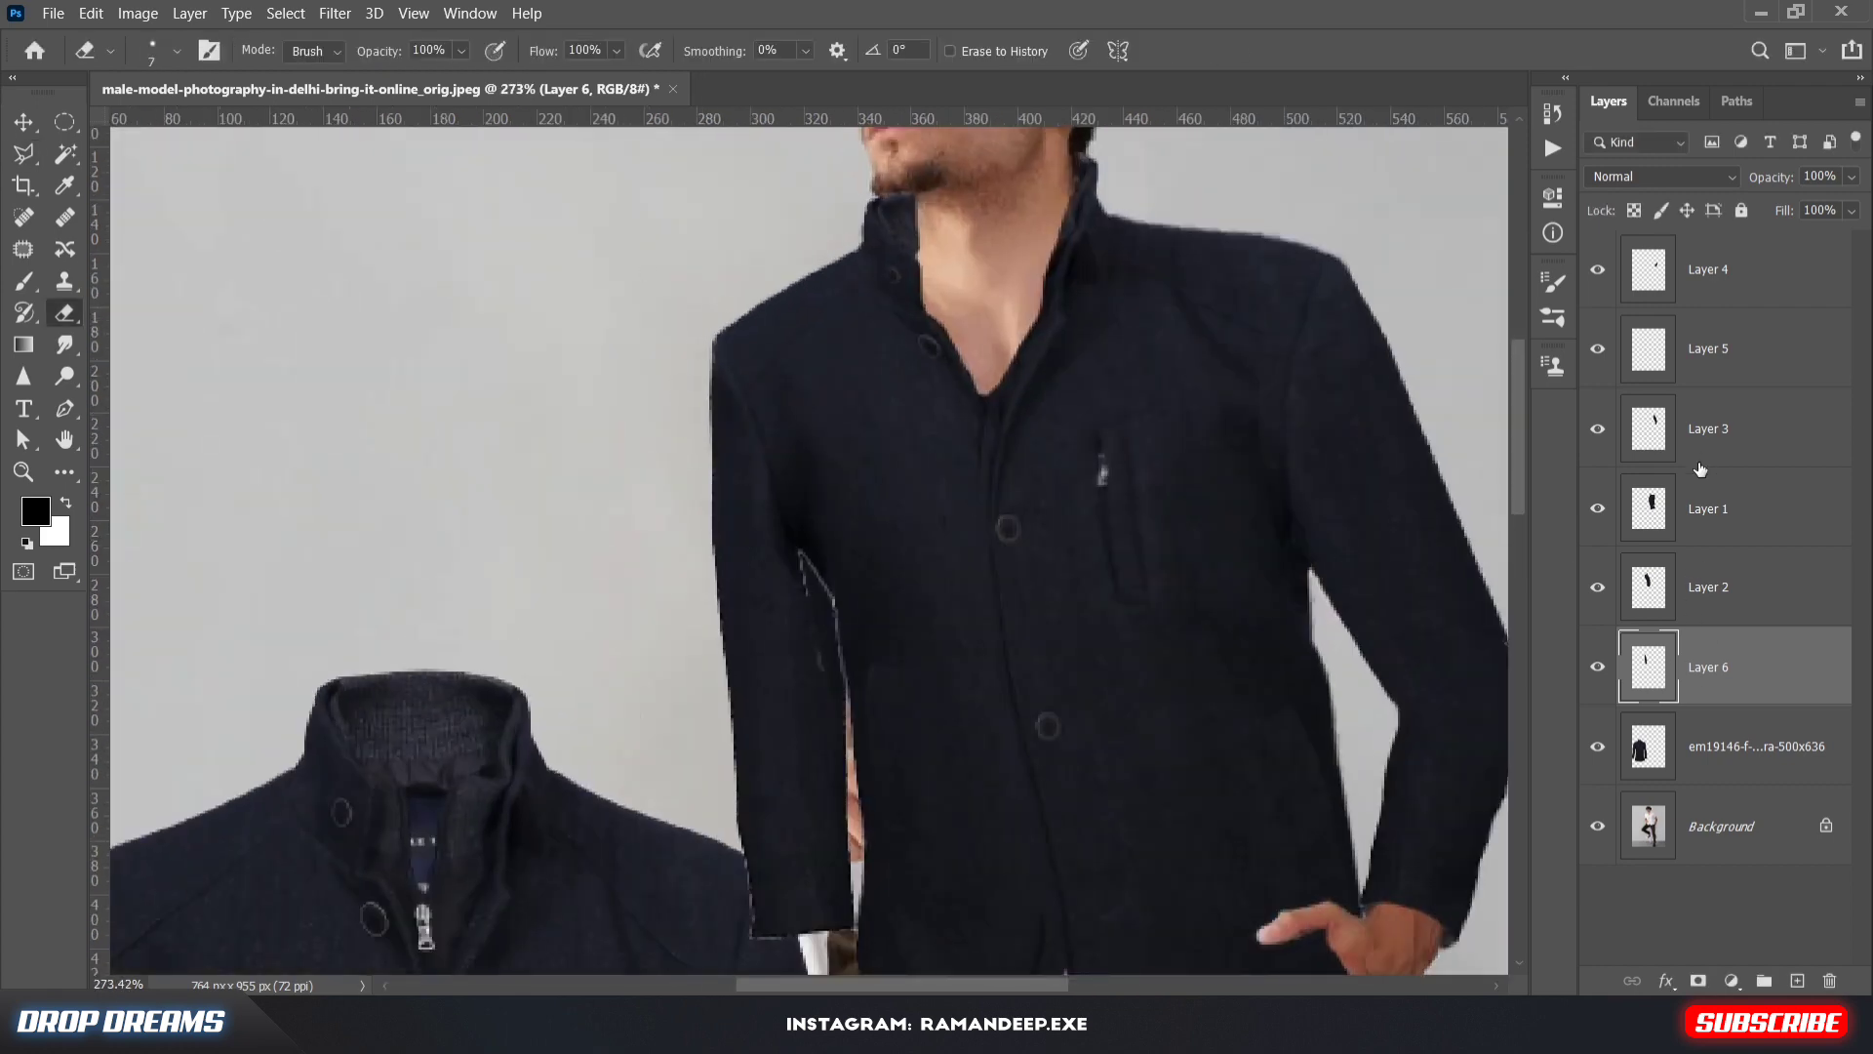
click(1698, 482)
click(1640, 599)
drag(800, 552, 817, 584)
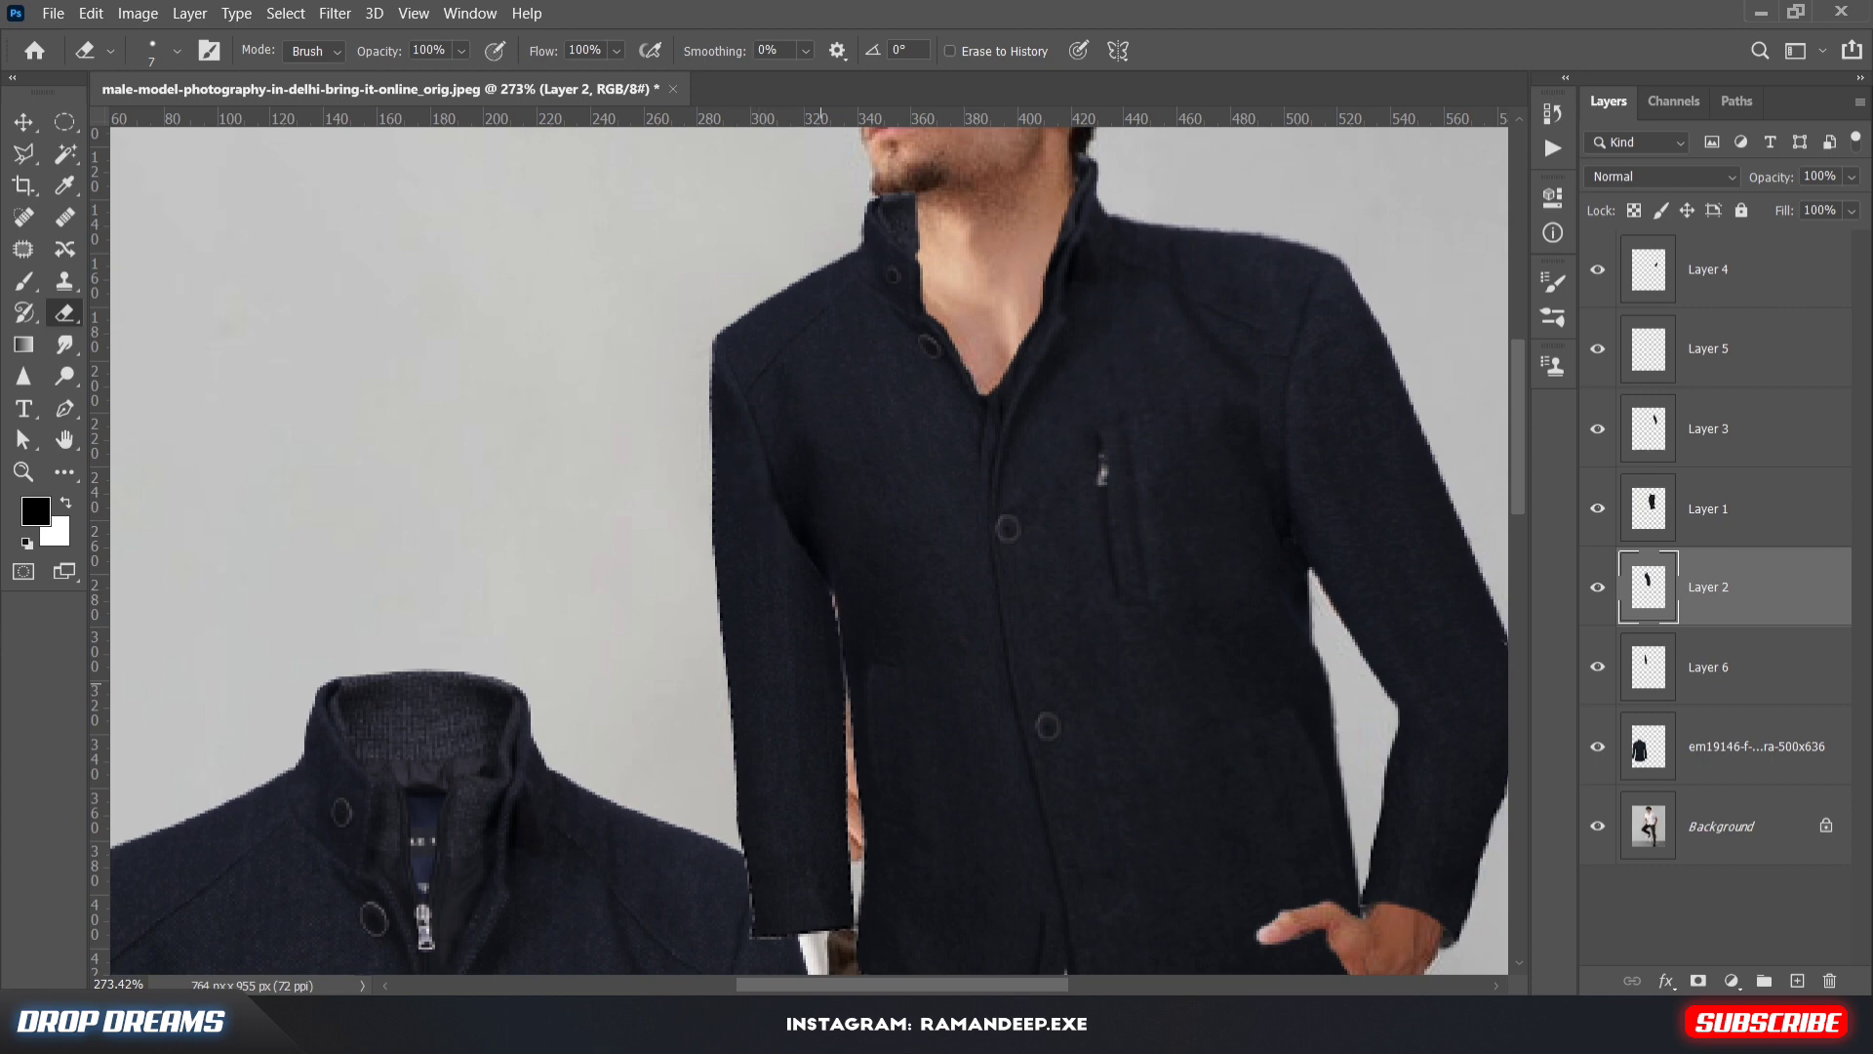
drag(1720, 684, 1759, 248)
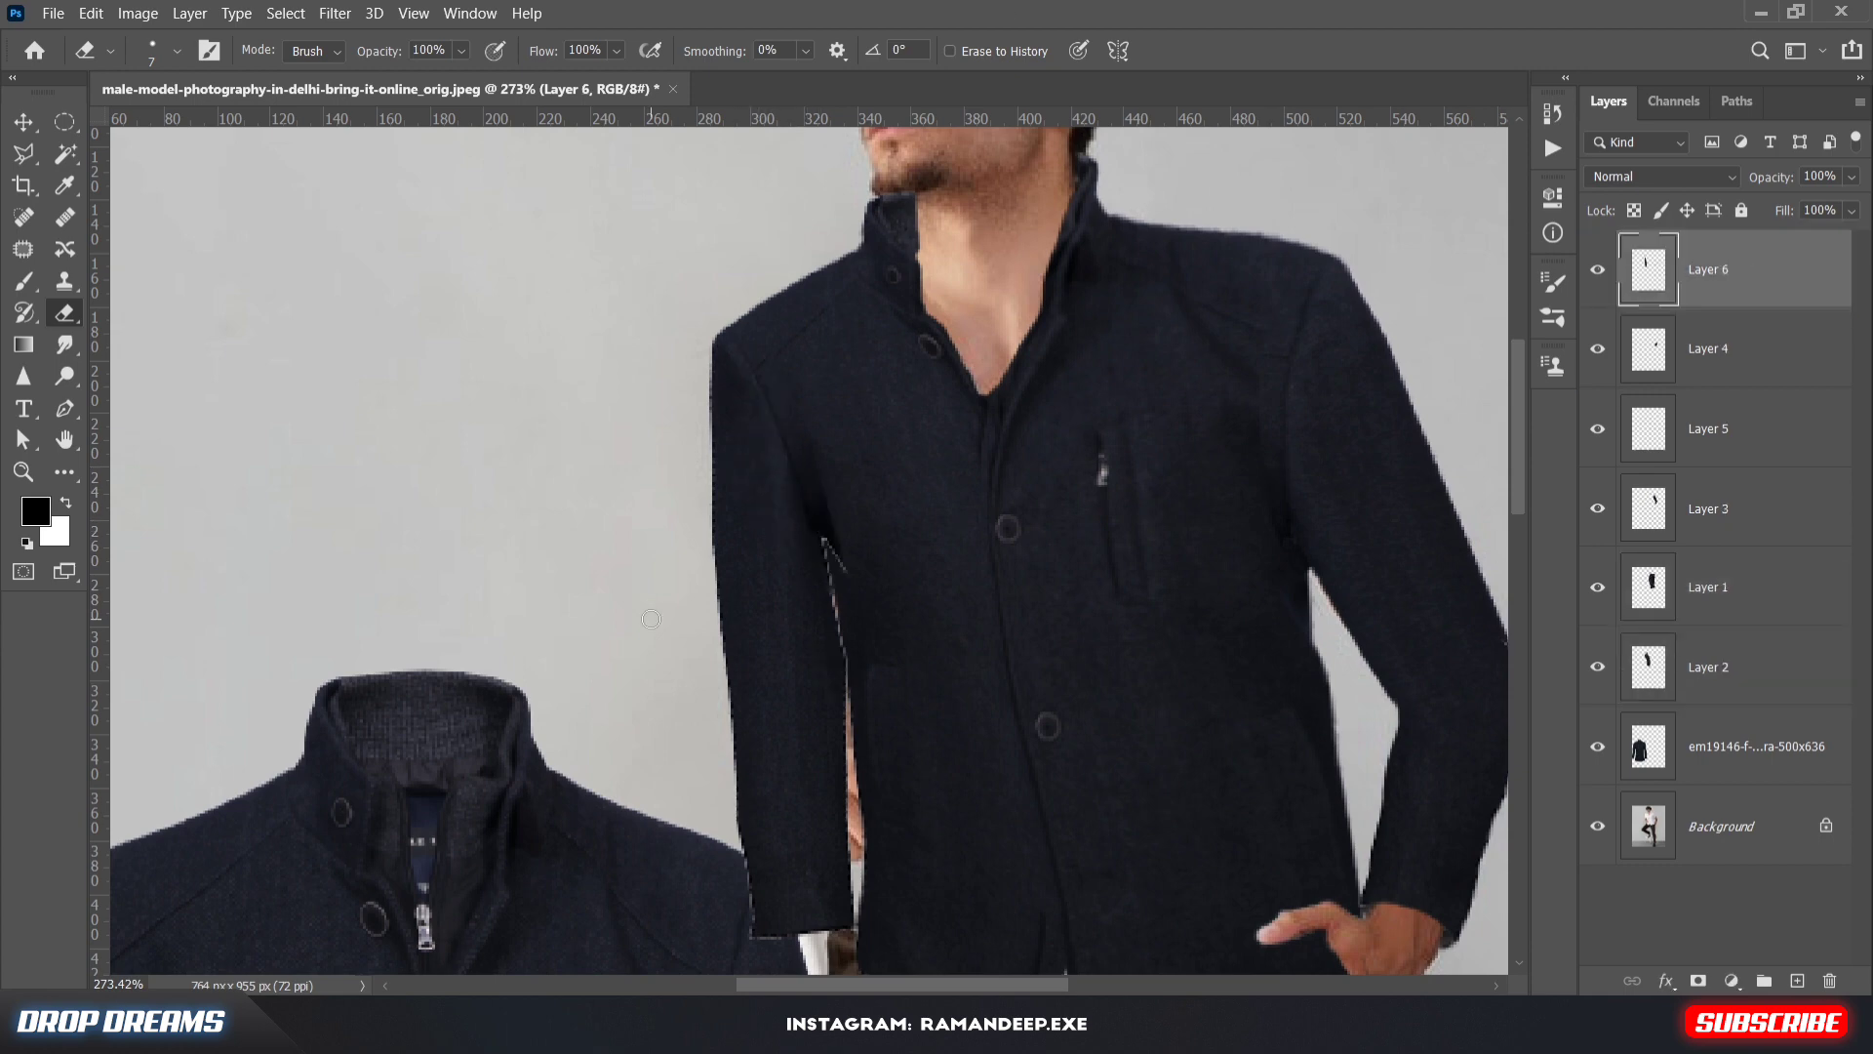
key(b)
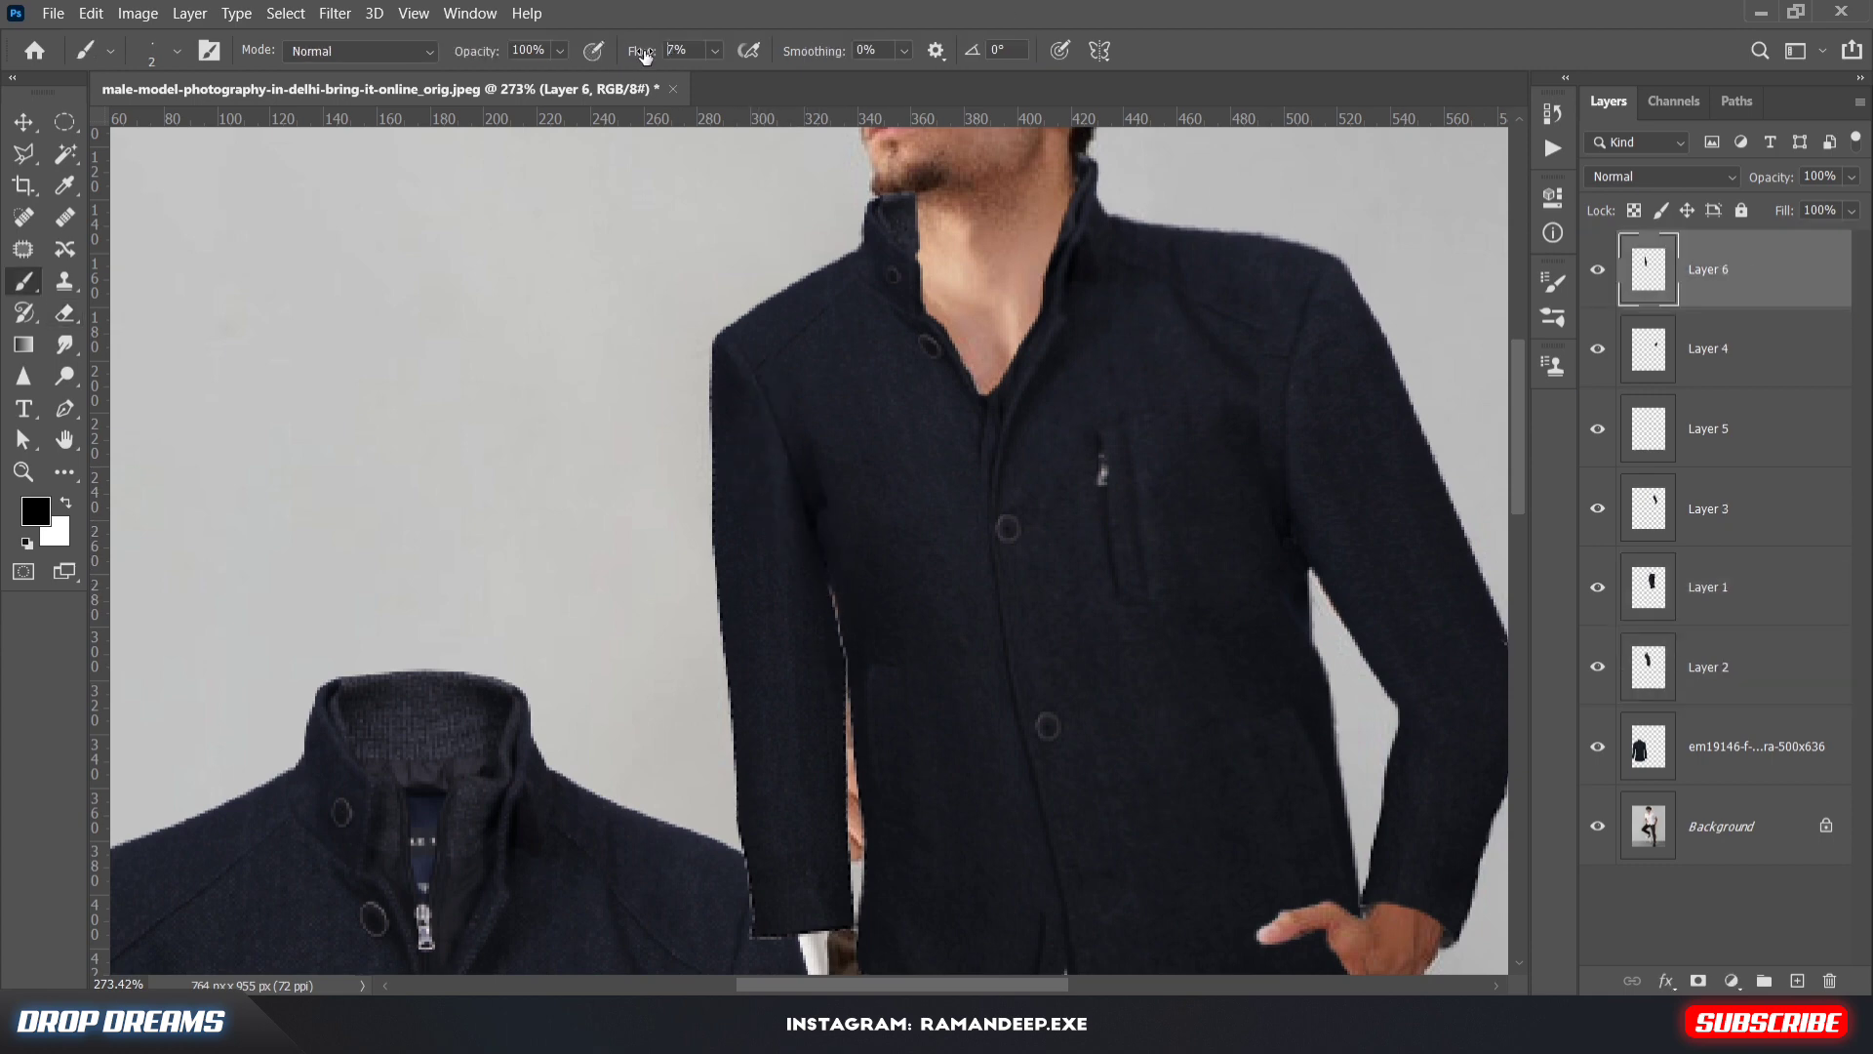
With Layer 6 at 52% opacity, erase the sleeve over the hand and around the wrist, and restore the opacity to 100%
drag(1736, 182, 1742, 183)
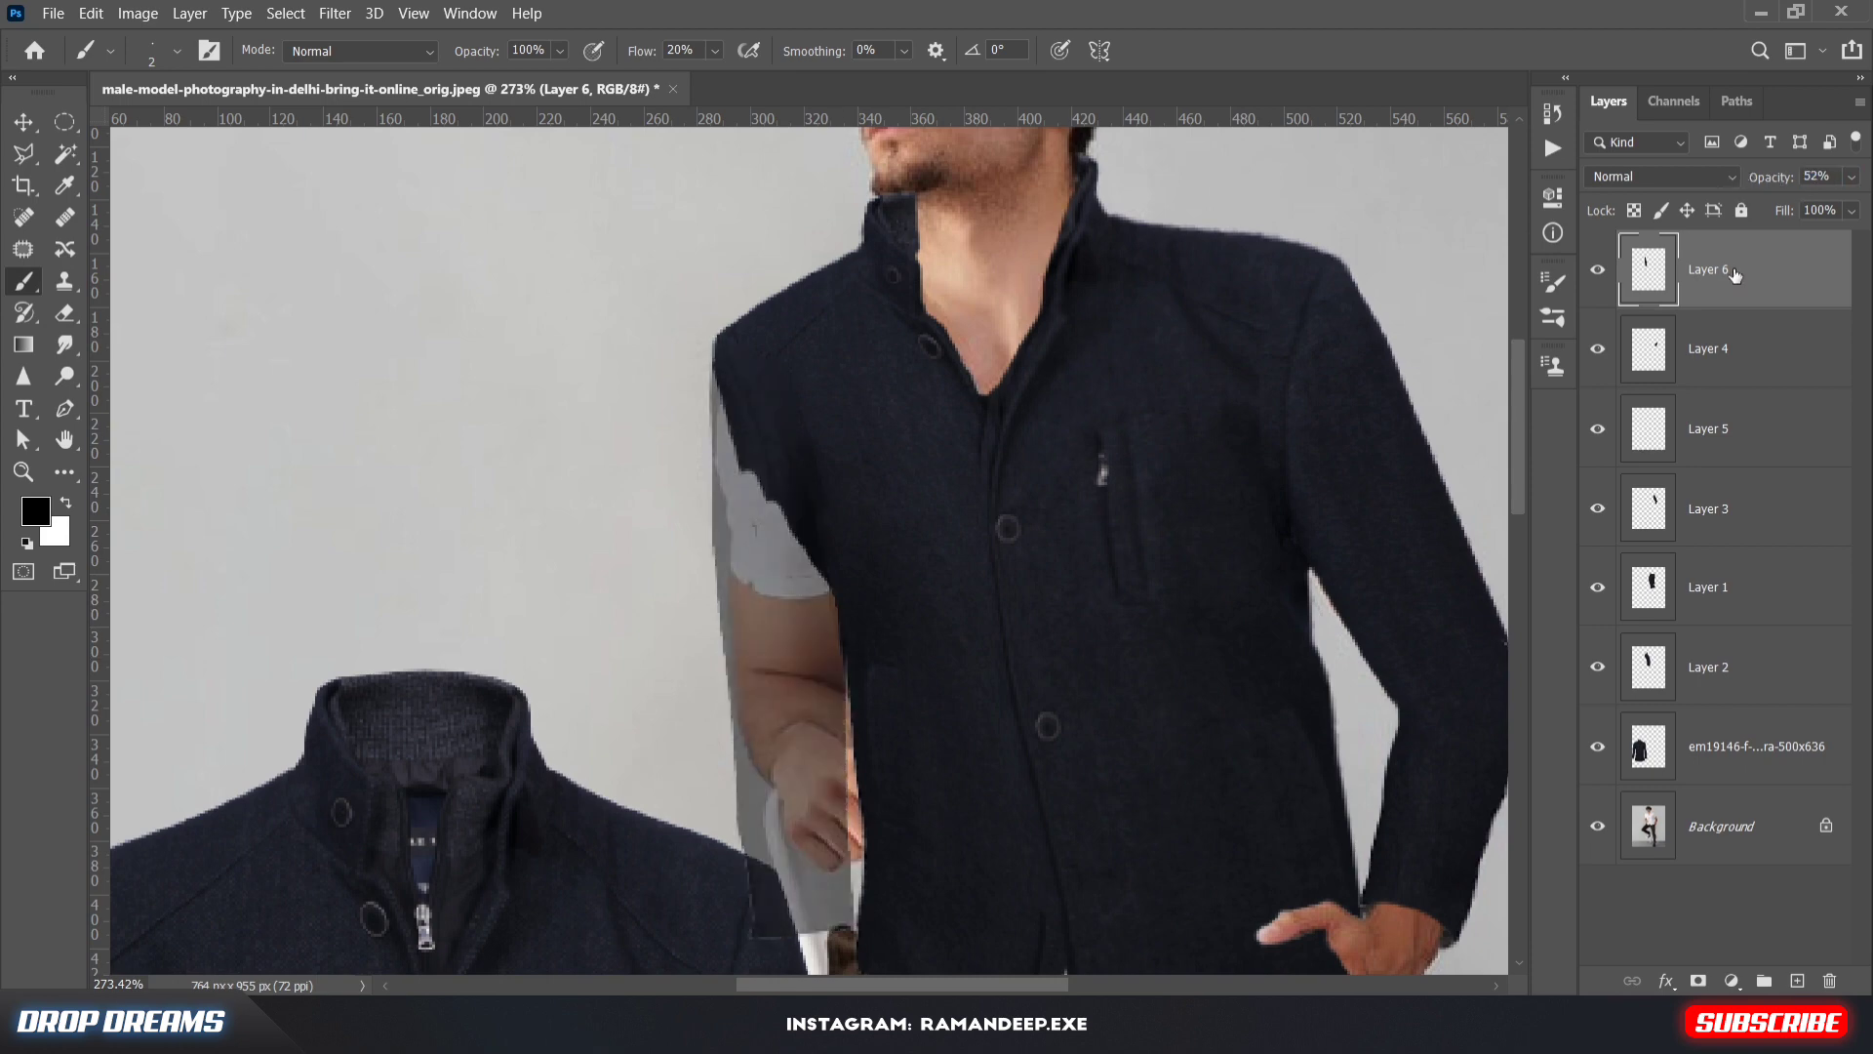
key(e)
drag(726, 691, 755, 782)
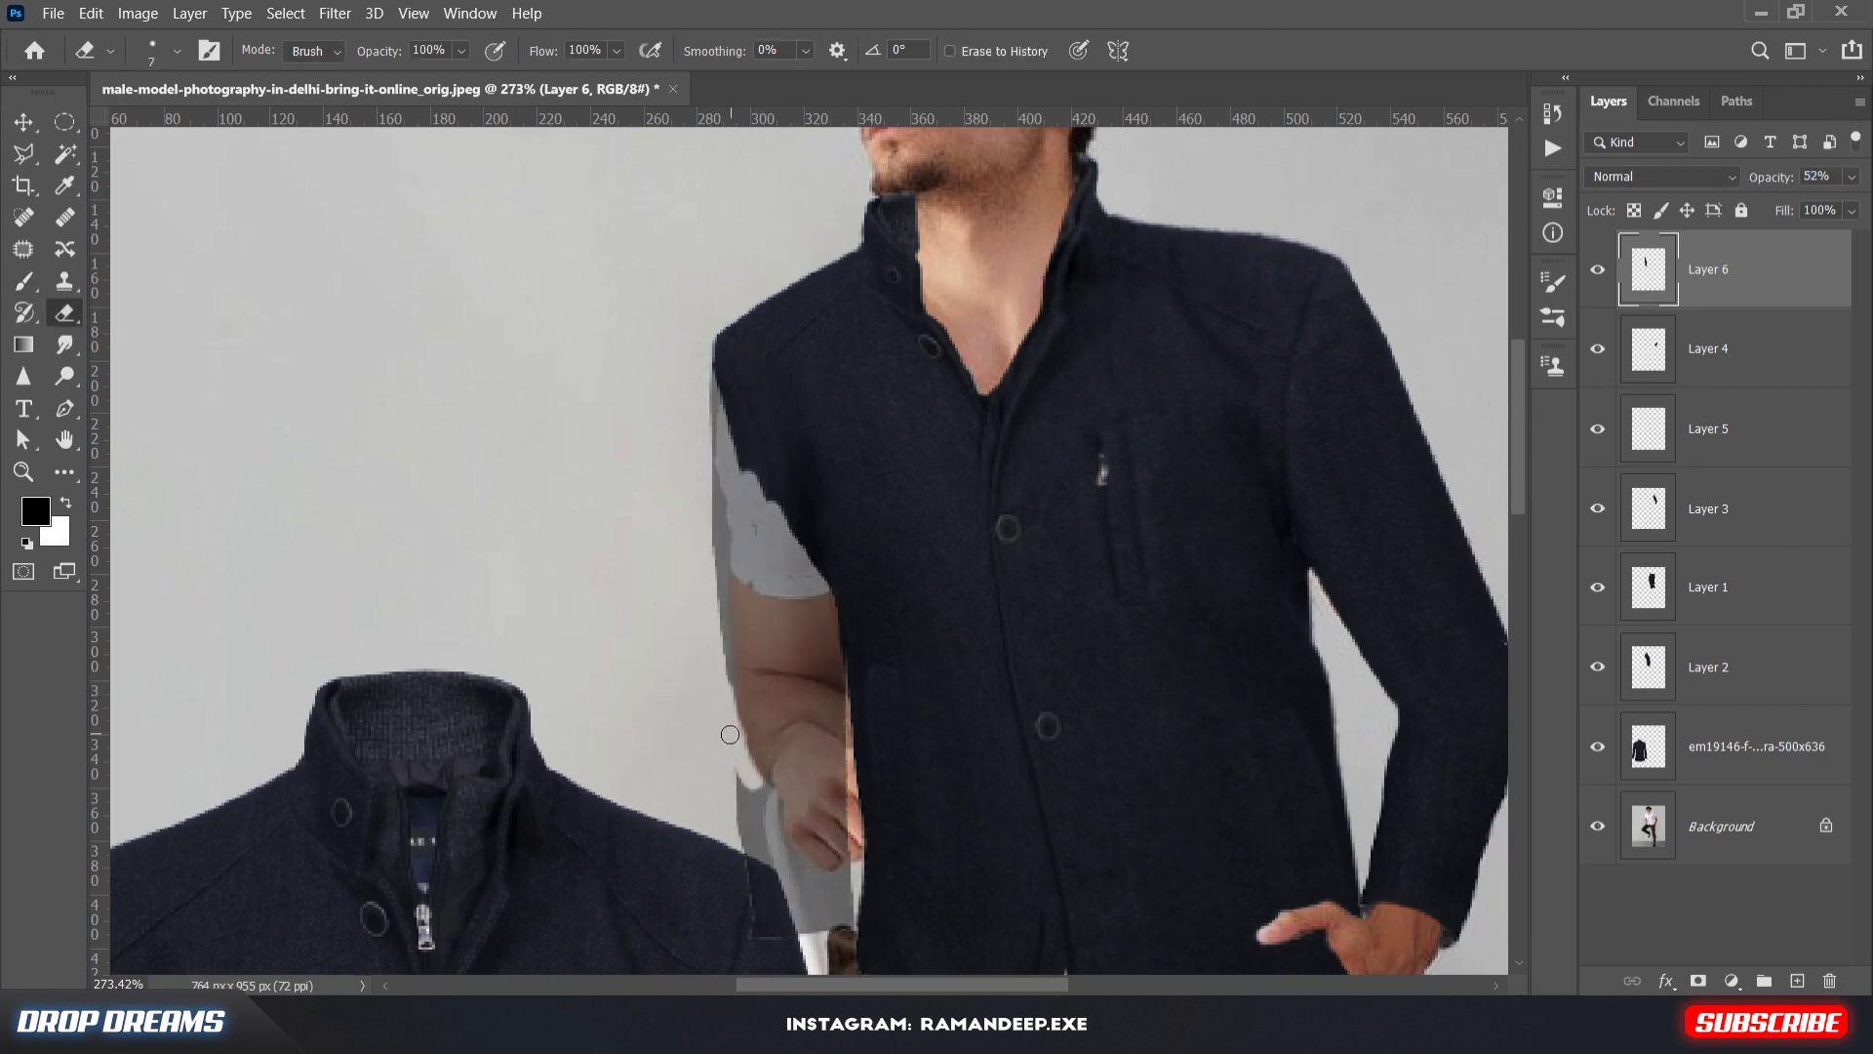
key(ctrl+z)
mouse_move(720, 718)
mouse_down()
mouse_move(758, 803)
mouse_move(775, 800)
mouse_up()
mouse_move(777, 798)
mouse_down()
mouse_move(796, 749)
mouse_move(839, 917)
mouse_move(761, 839)
mouse_move(840, 828)
mouse_up()
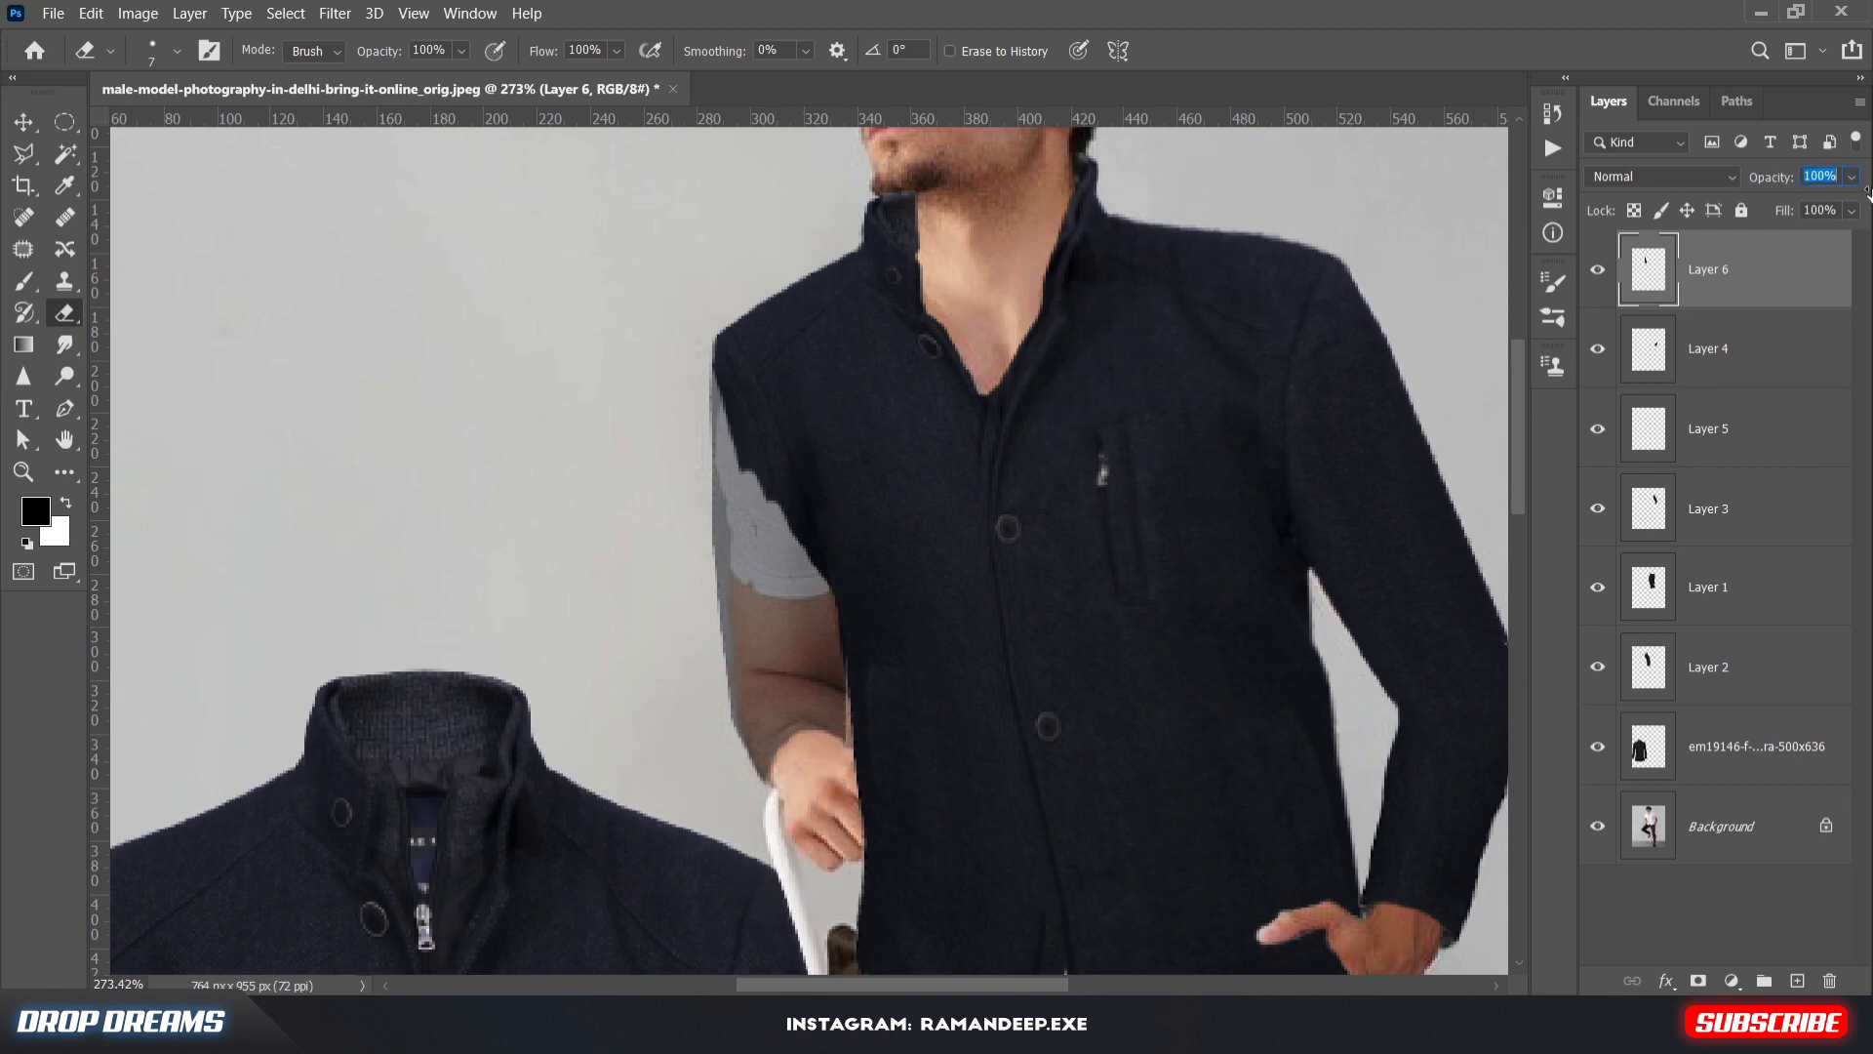
drag(1868, 193, 1871, 193)
With Layer 2 at 44% opacity, erase the jacket panel covering the resting hand's fingers, and restore the opacity to 100%
click(1740, 558)
click(1731, 667)
drag(1756, 178, 1701, 181)
click(1709, 180)
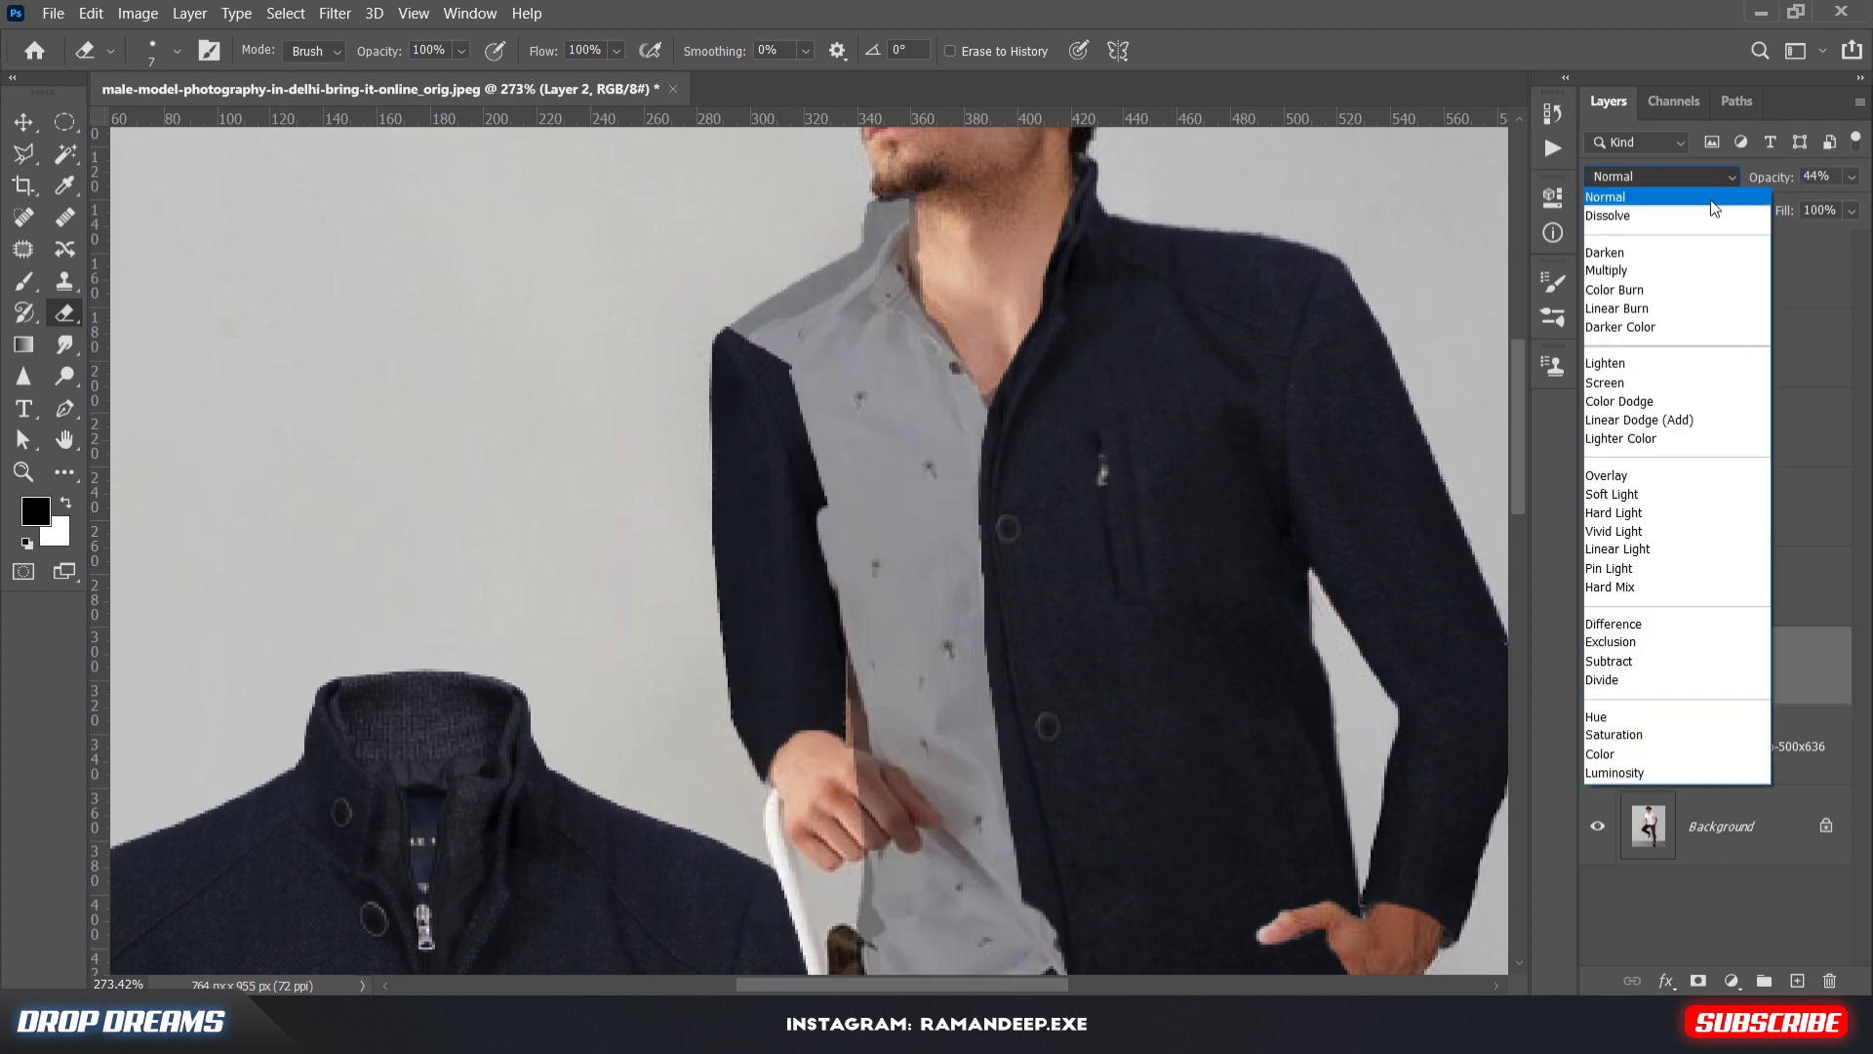
click(1712, 200)
scroll(879, 875, up, 4)
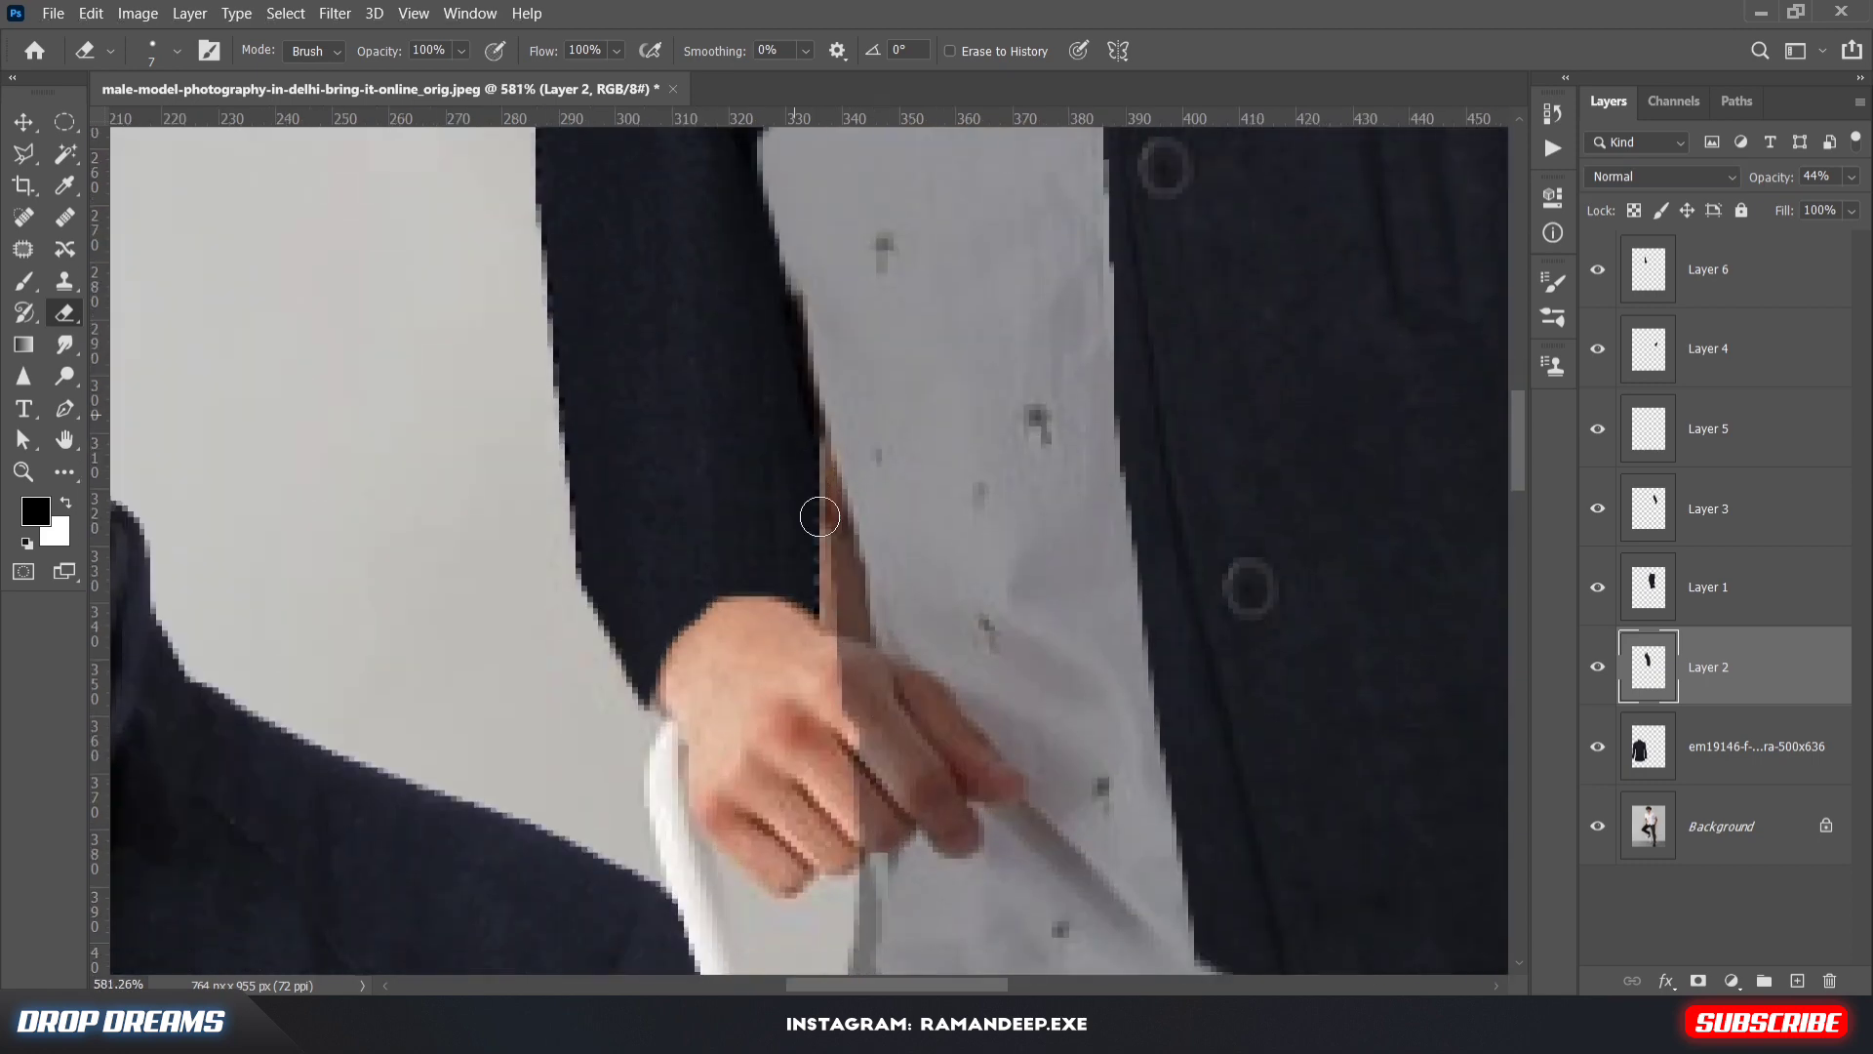
mouse_move(819, 516)
mouse_down()
mouse_move(882, 715)
mouse_move(1000, 787)
mouse_move(883, 756)
mouse_move(945, 829)
mouse_move(896, 789)
mouse_up()
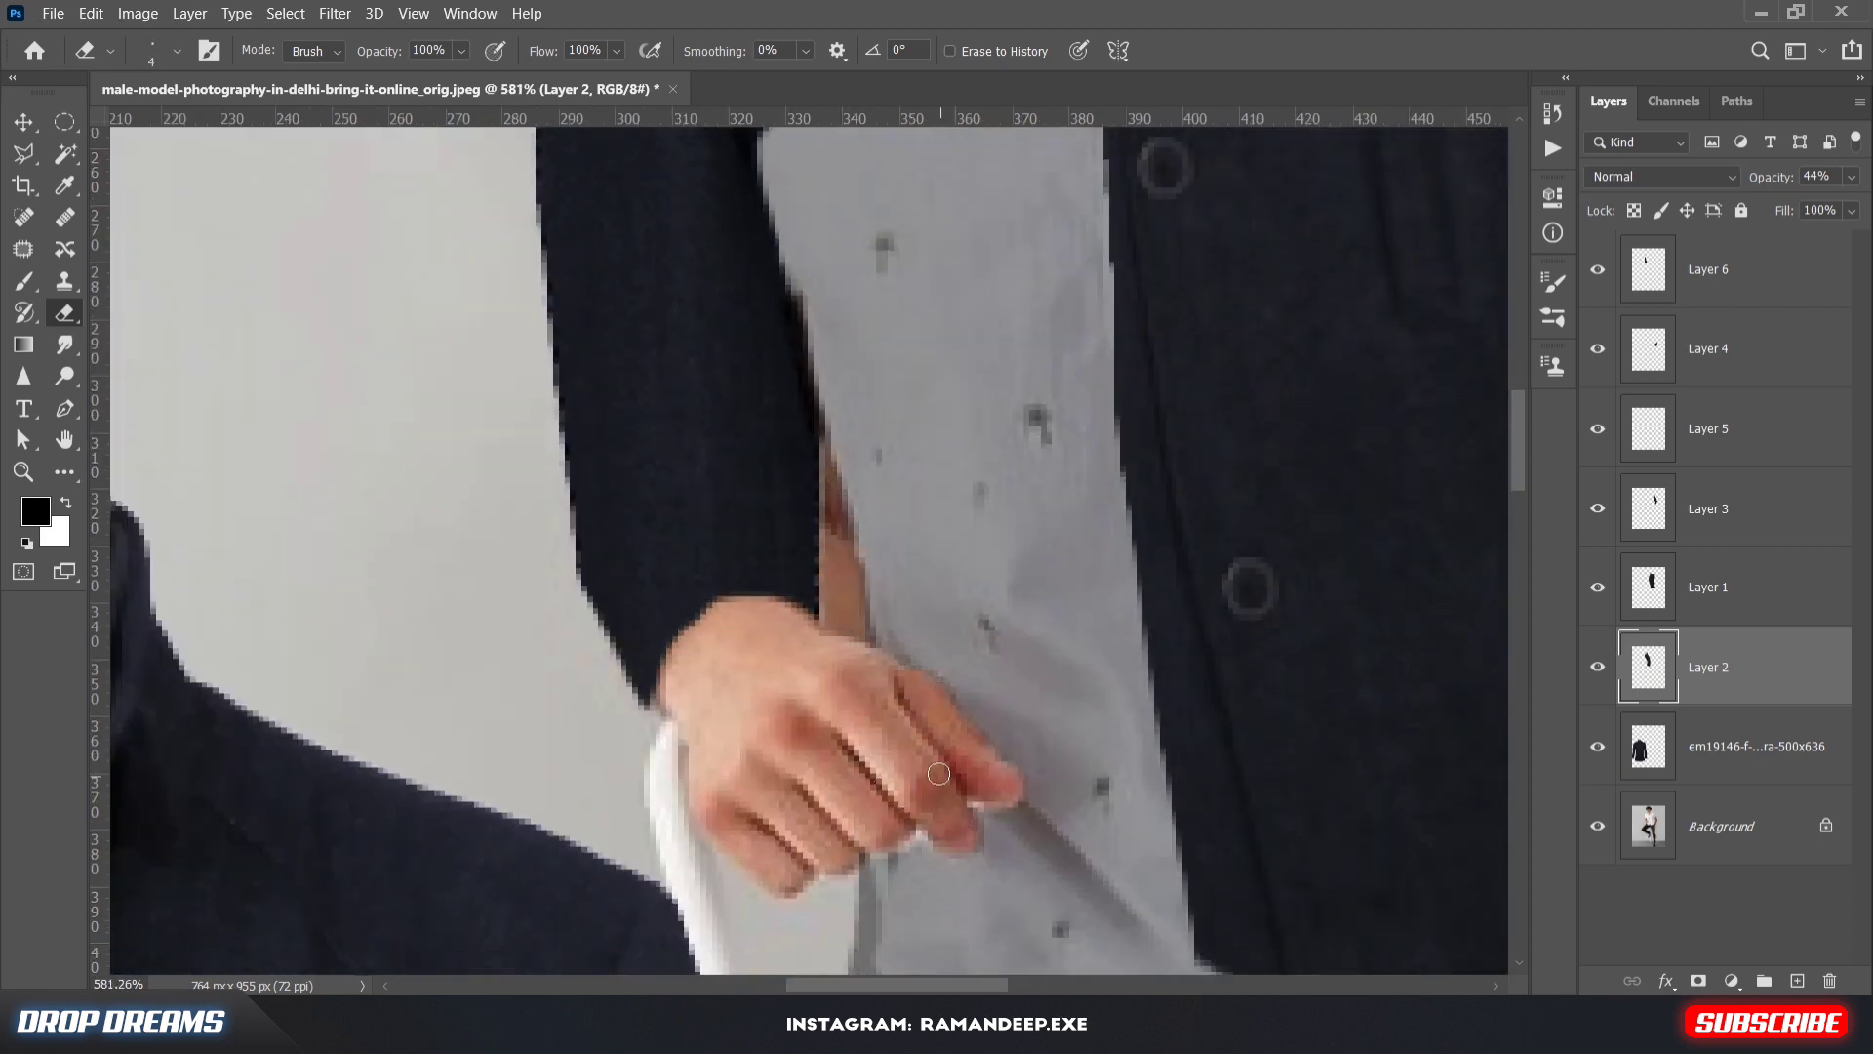
scroll(742, 488, down, 9)
drag(1760, 180, 1836, 183)
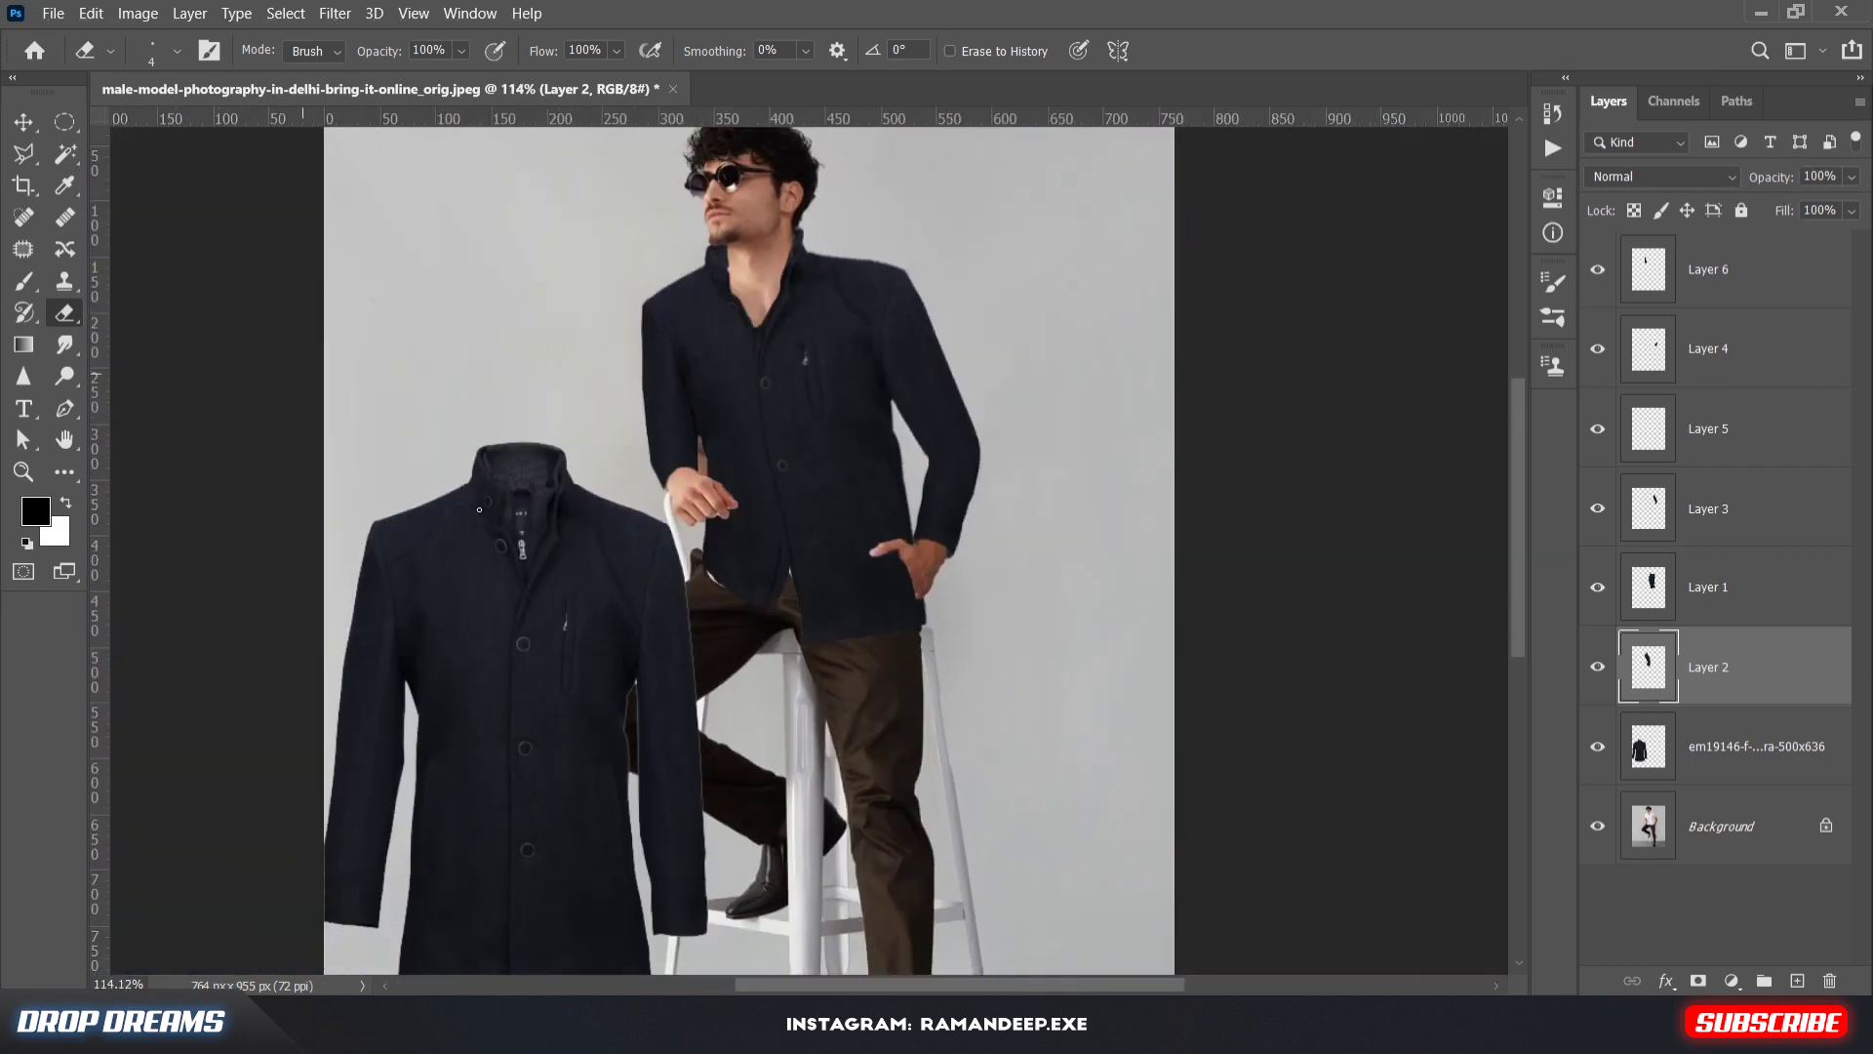
Shift the source jacket slightly toward the man so its far sleeve lies fully inside the canvas
ctrl+click(479, 510)
key(ctrl+t)
drag(479, 509, 515, 513)
drag(355, 723, 339, 723)
click(1209, 51)
Outline the lower half of the source jacket's far sleeve, copy it to a new layer and bring it to the top of the stack
key(l)
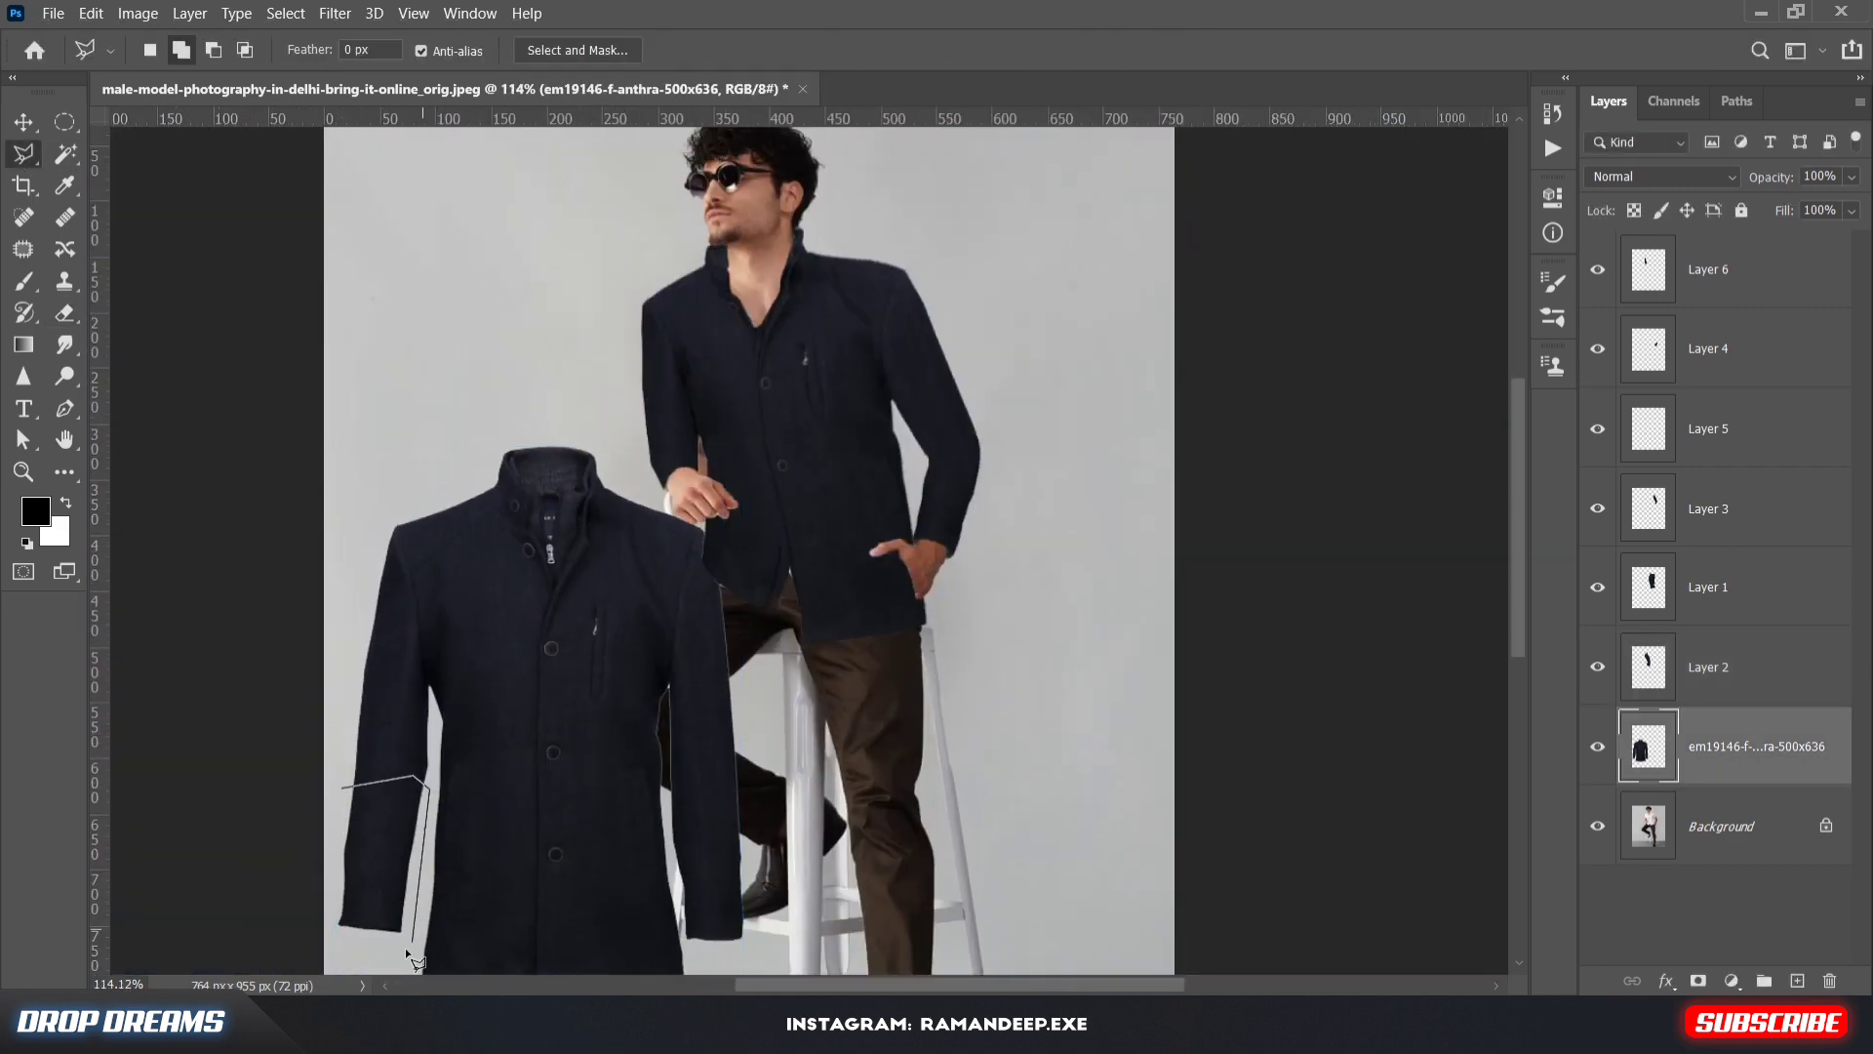
click(408, 954)
click(317, 956)
click(341, 788)
key(ctrl+j)
drag(1794, 761, 1790, 239)
Move Layer 7's lower sleeve piece onto the forearm above the resting hand
scroll(655, 491, up, 5)
click(1766, 348)
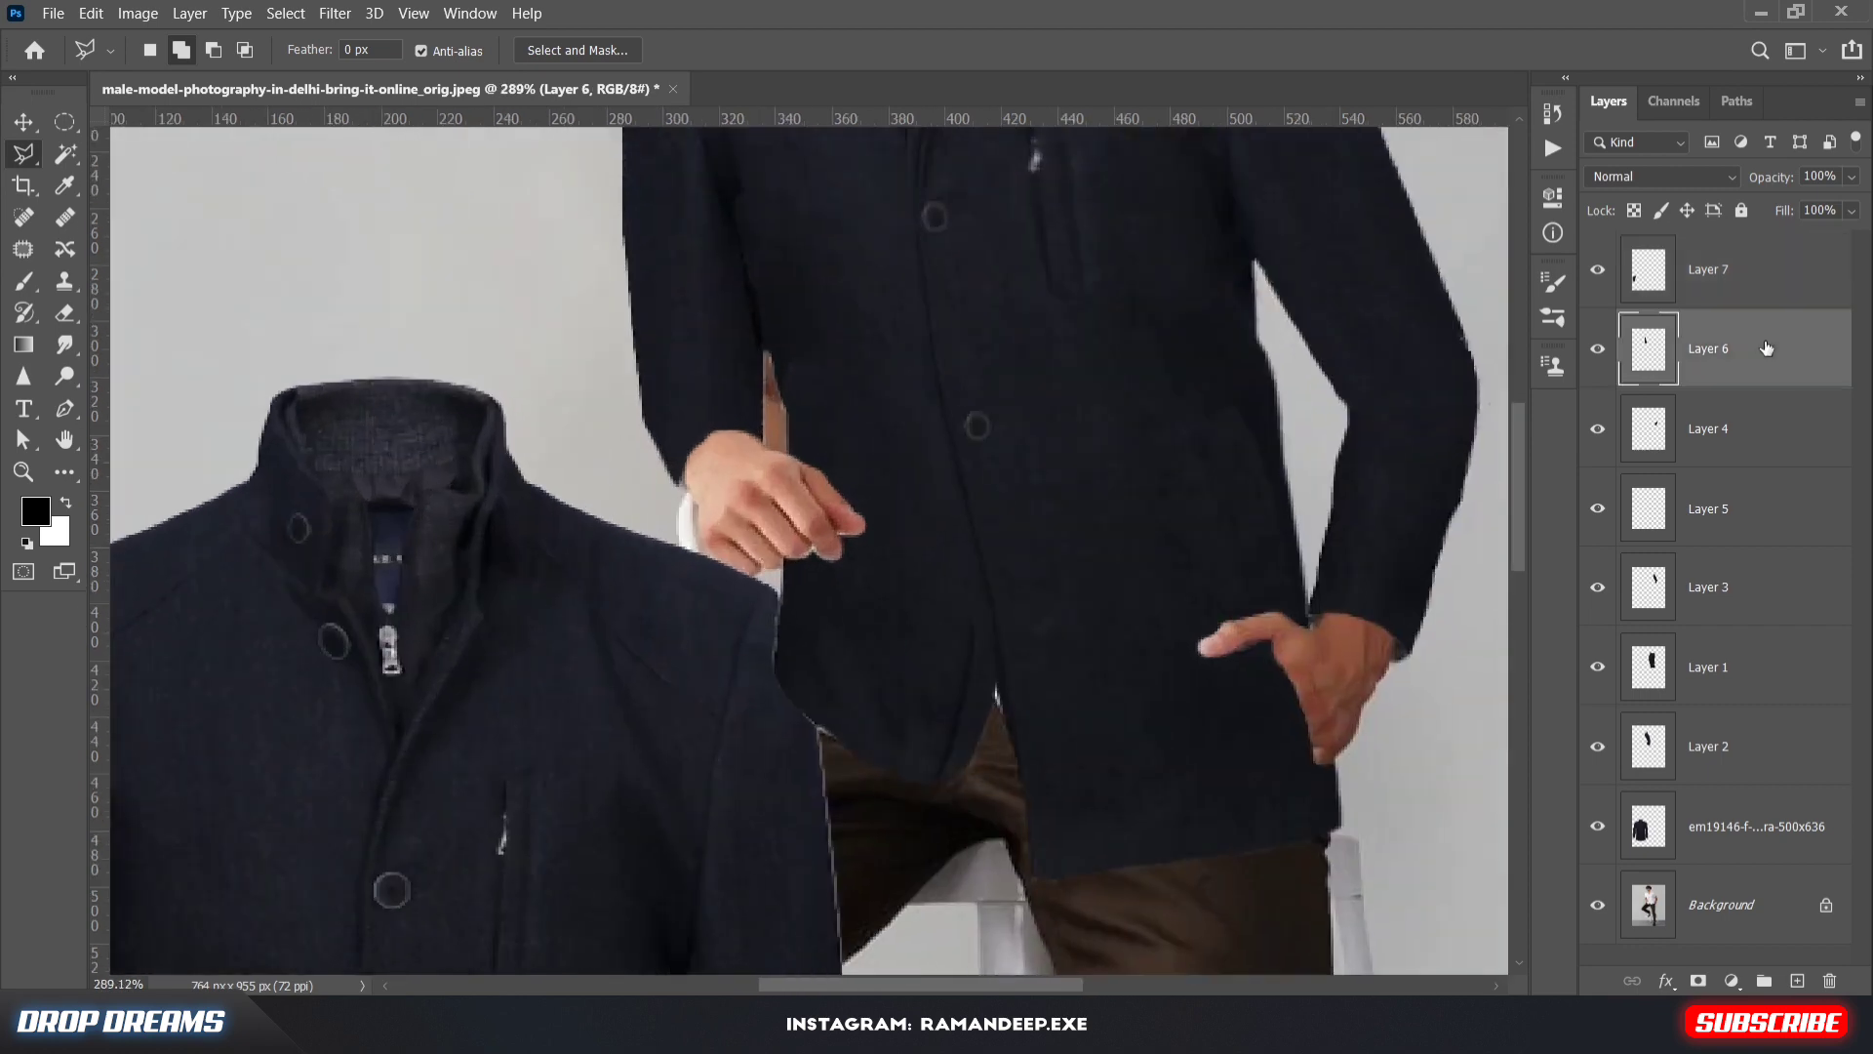
scroll(717, 147, up, 2)
click(1756, 270)
key(ctrl+t)
scroll(1015, 466, down, 8)
drag(598, 847, 850, 441)
Reshape Layer 7's sleeve piece to fit the forearm between the elbow and the resting hand
scroll(893, 493, up, 9)
drag(820, 532, 872, 557)
drag(822, 301, 822, 539)
drag(937, 624, 932, 546)
mouse_move(810, 605)
mouse_down()
mouse_move(799, 557)
mouse_move(835, 593)
mouse_up()
drag(888, 488, 830, 551)
drag(802, 592, 878, 561)
drag(819, 587, 893, 547)
click(1207, 49)
Erase the part of Layer 7's cuff that covers the back of the resting hand
scroll(844, 605, up, 6)
key(b)
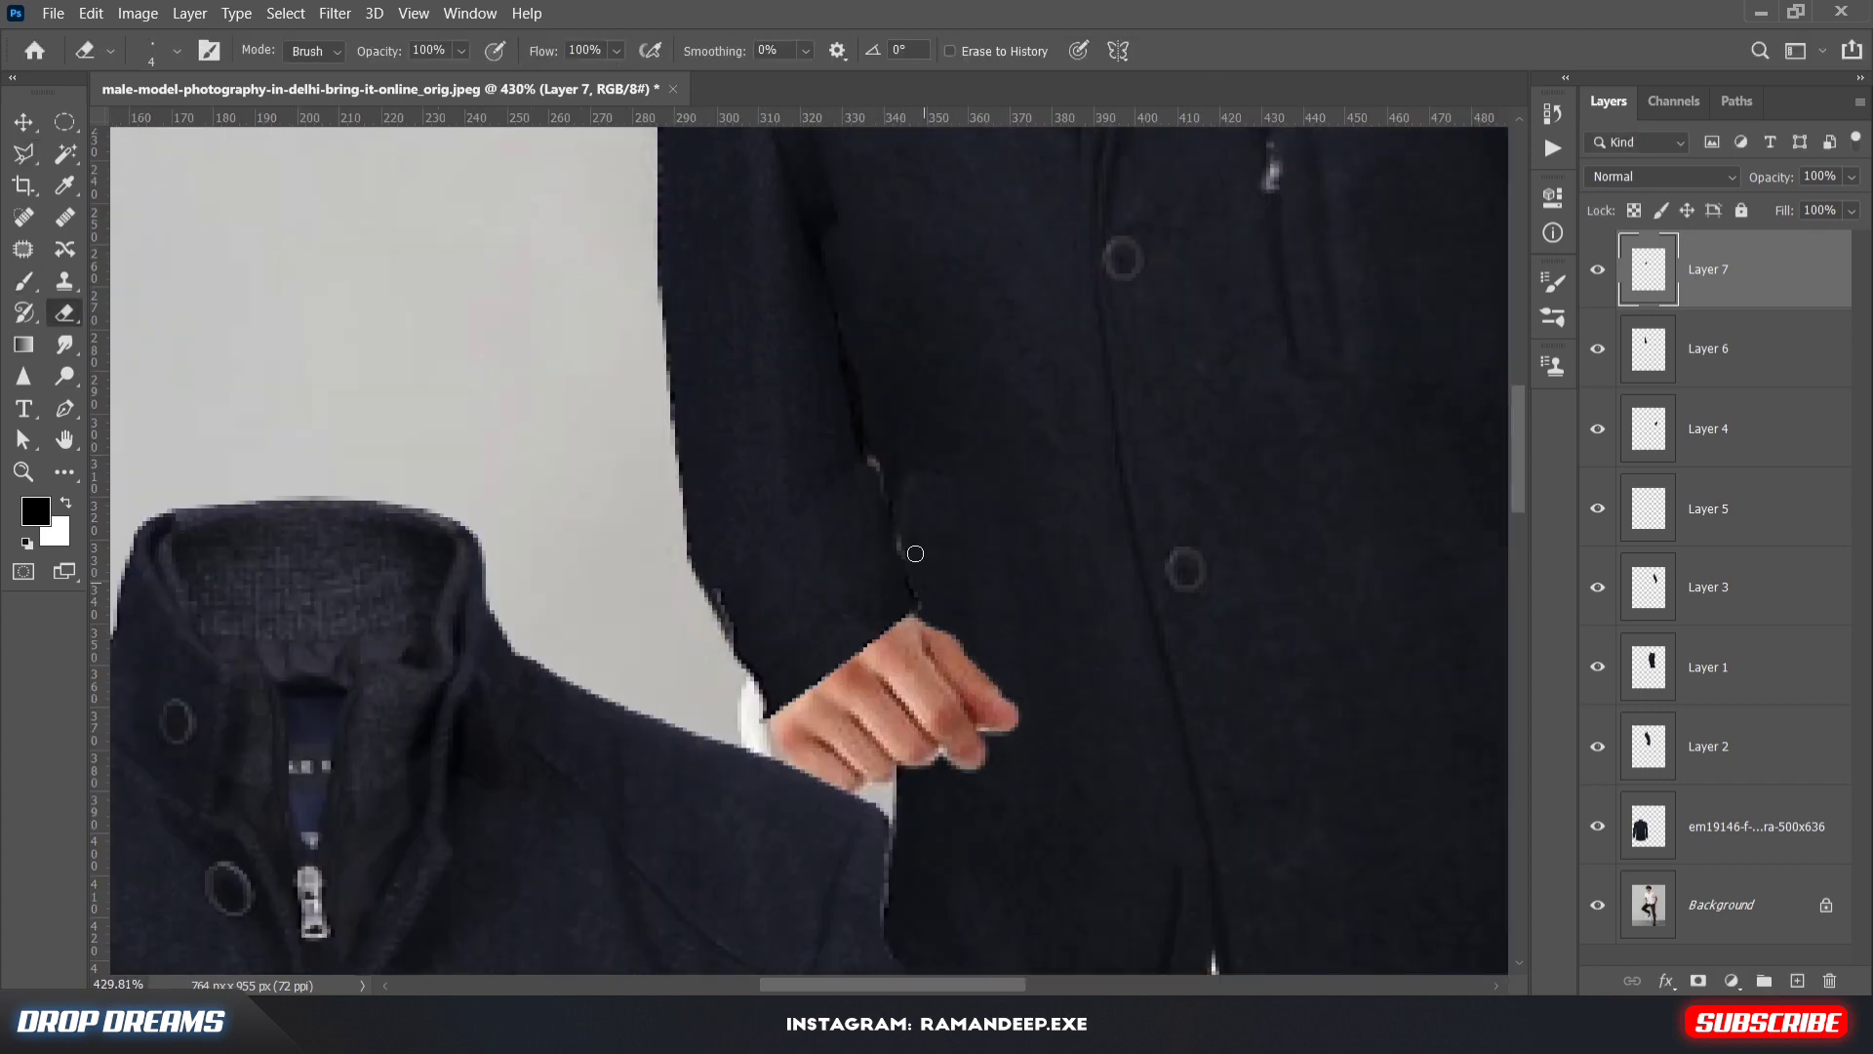
mouse_move(768, 695)
mouse_down()
mouse_move(849, 671)
mouse_move(860, 622)
mouse_move(801, 640)
mouse_move(789, 713)
mouse_up()
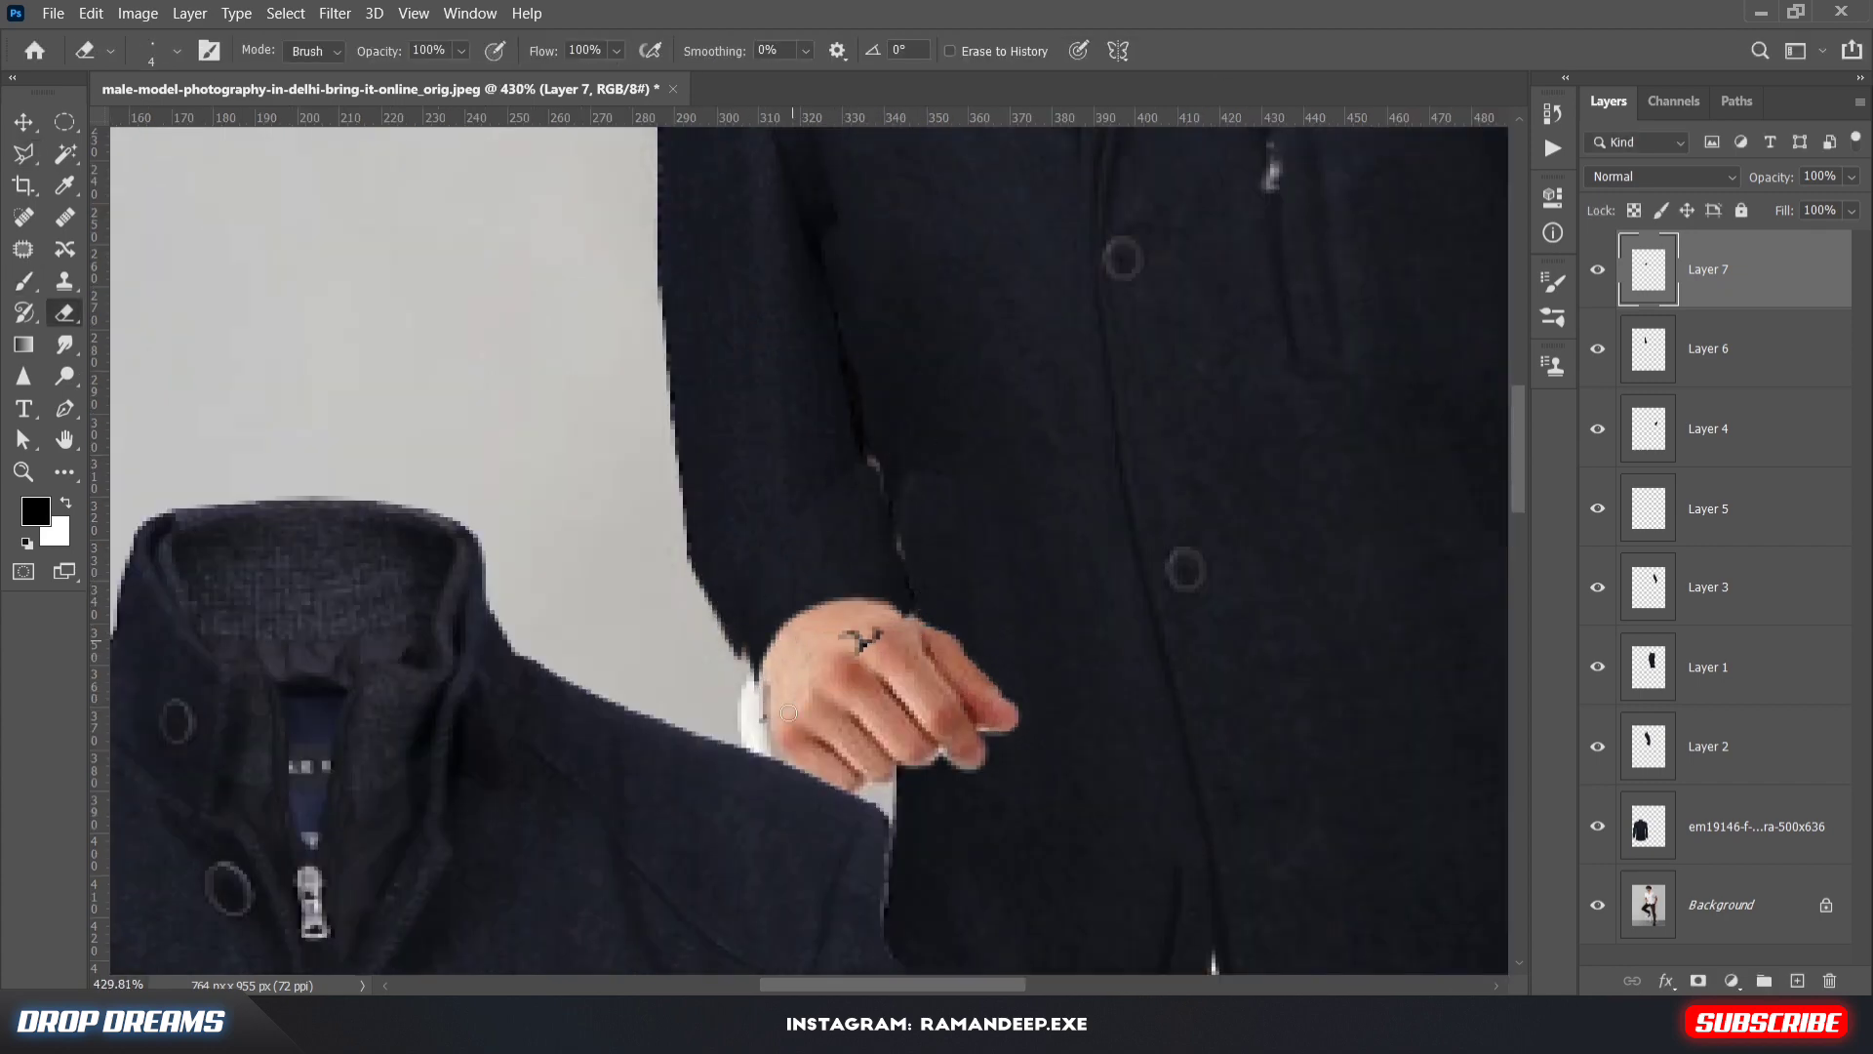
Nudge Layer 7's sleeve piece outward and slightly up to close the gaps along the forearm and the jacket body
key(ctrl+t)
drag(712, 596, 699, 599)
key(Return)
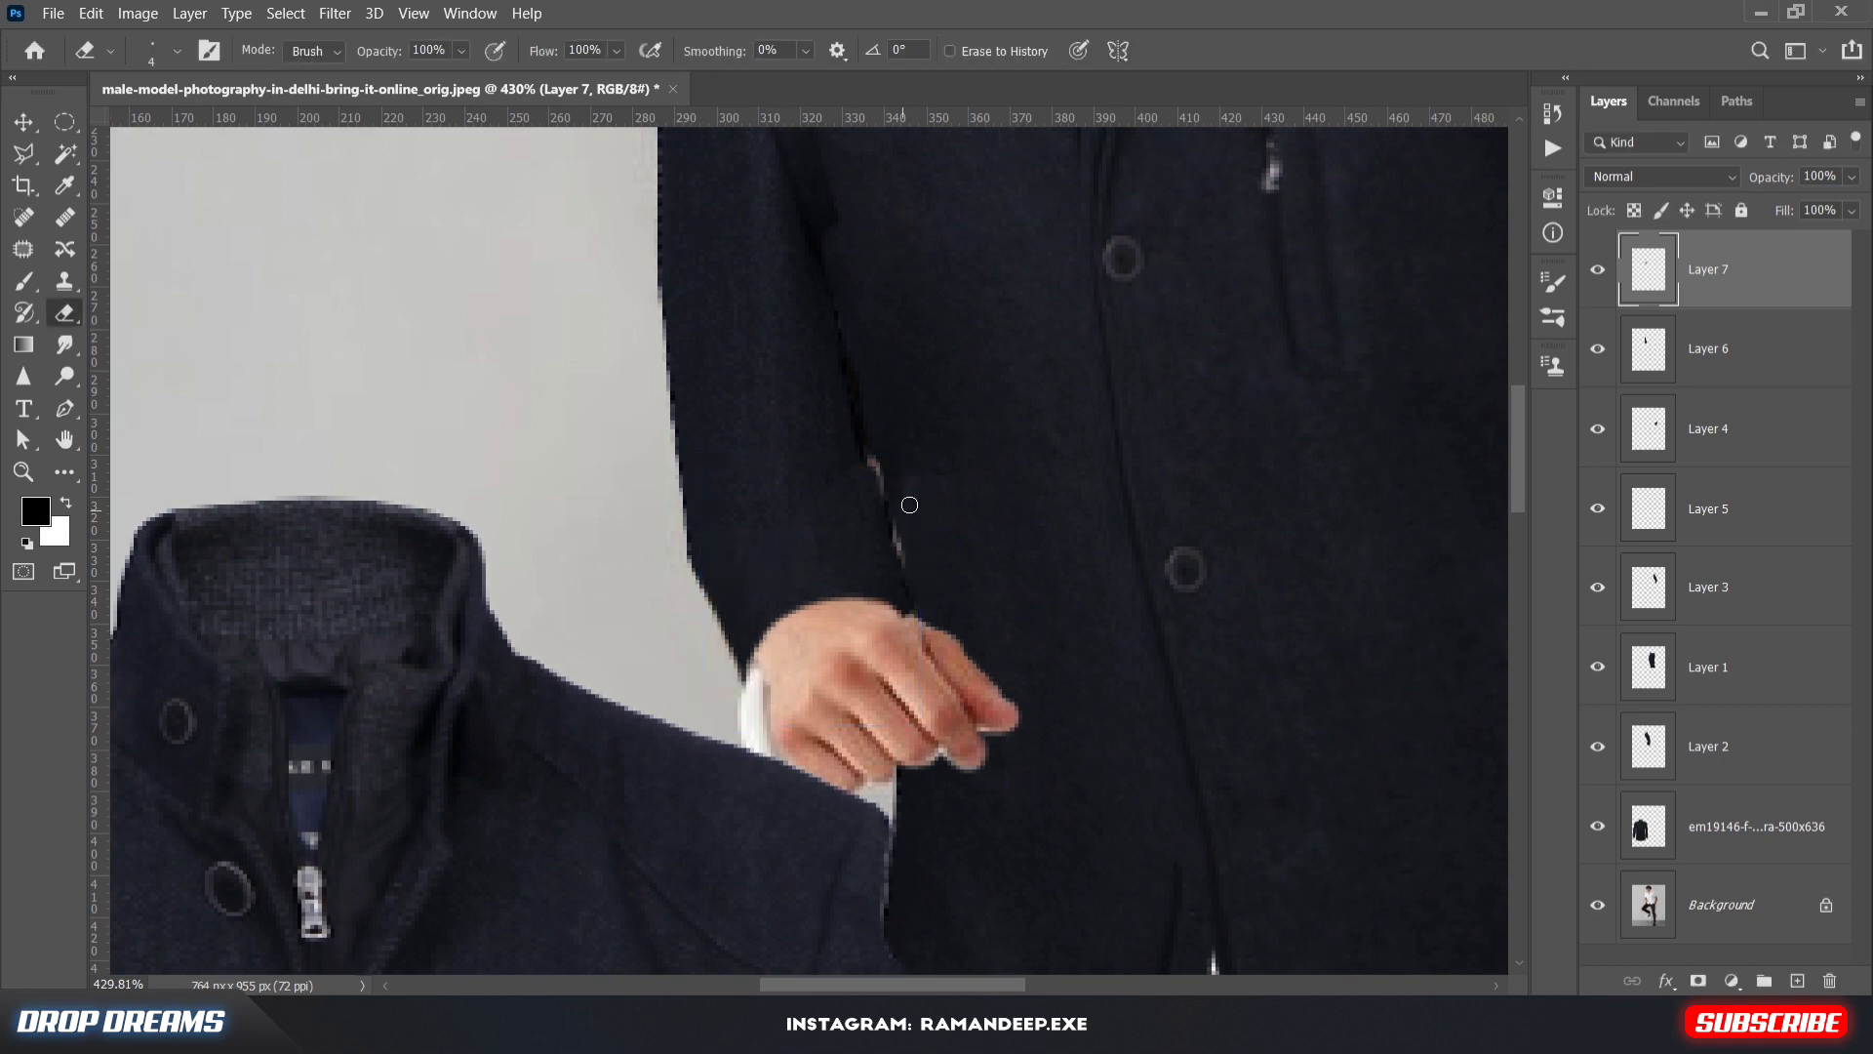
key(ctrl+t)
drag(874, 515, 878, 509)
key(Return)
Paint black at 20% flow on both sides of the resting hand's wrist to complete the cuff
key(e)
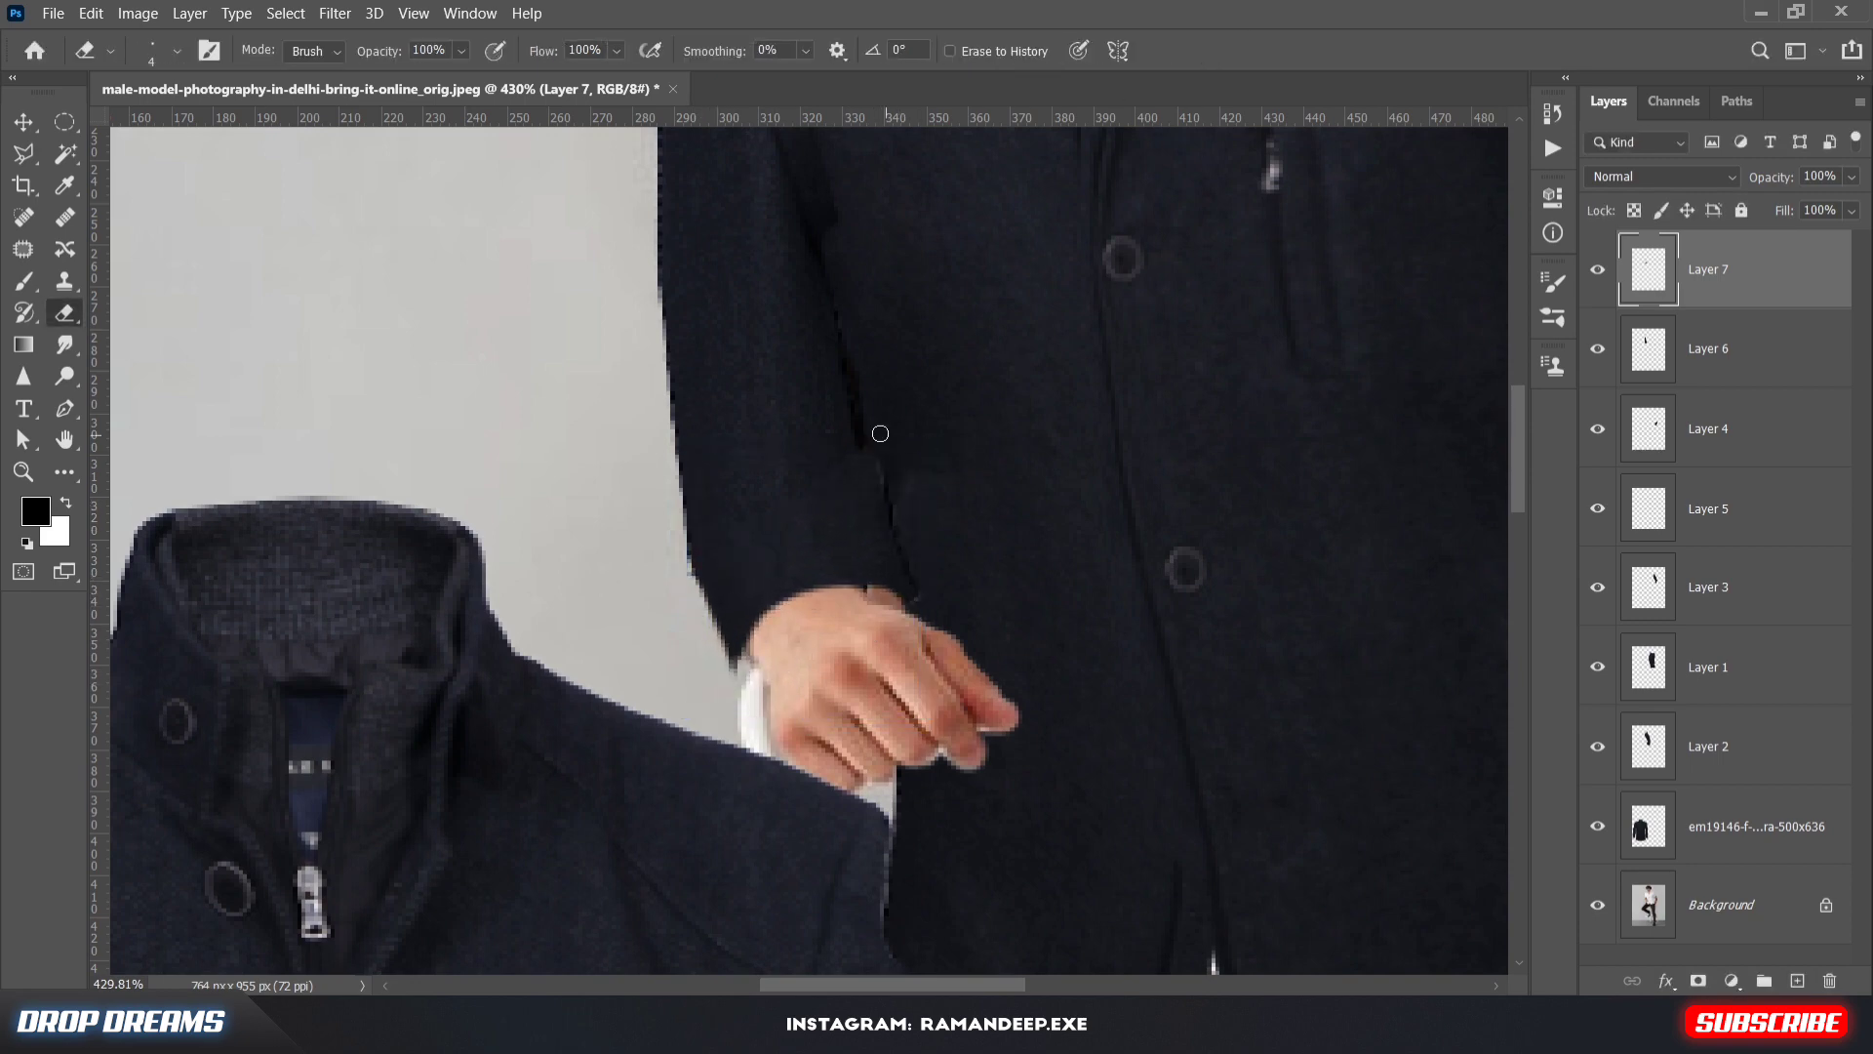
key(b)
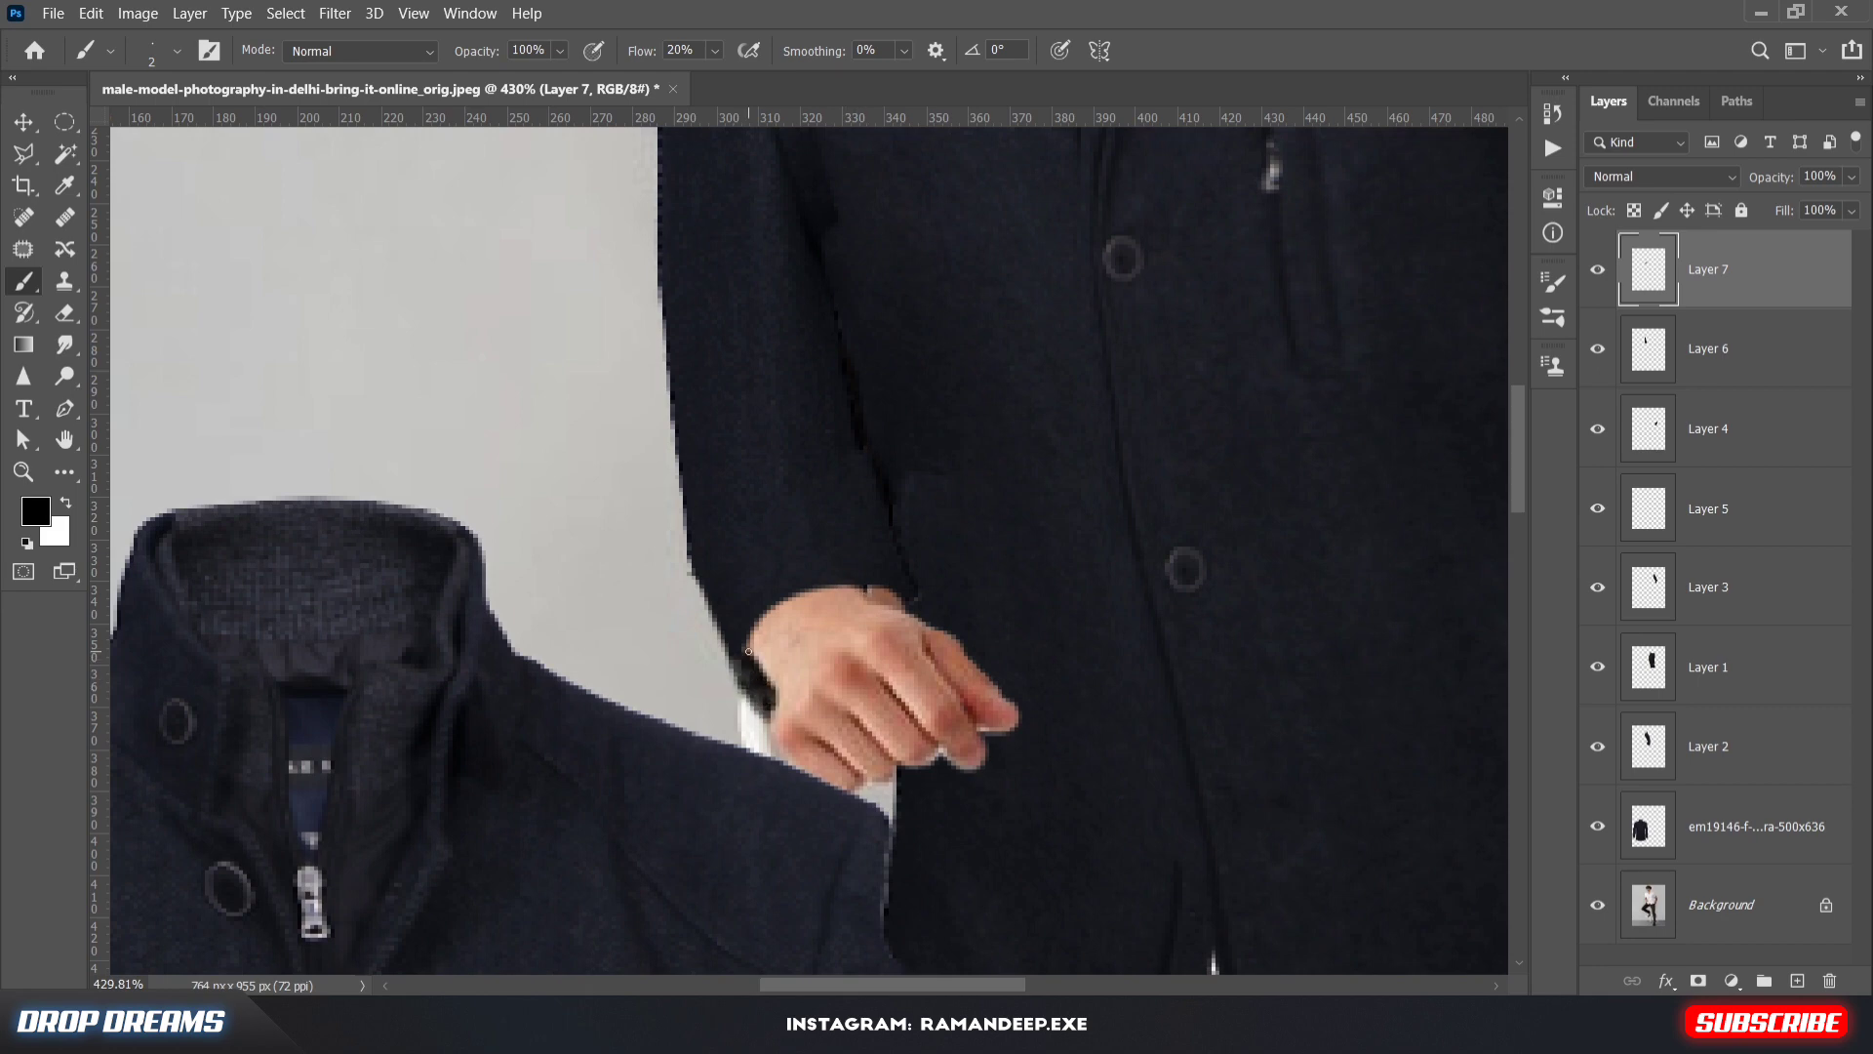
key(e)
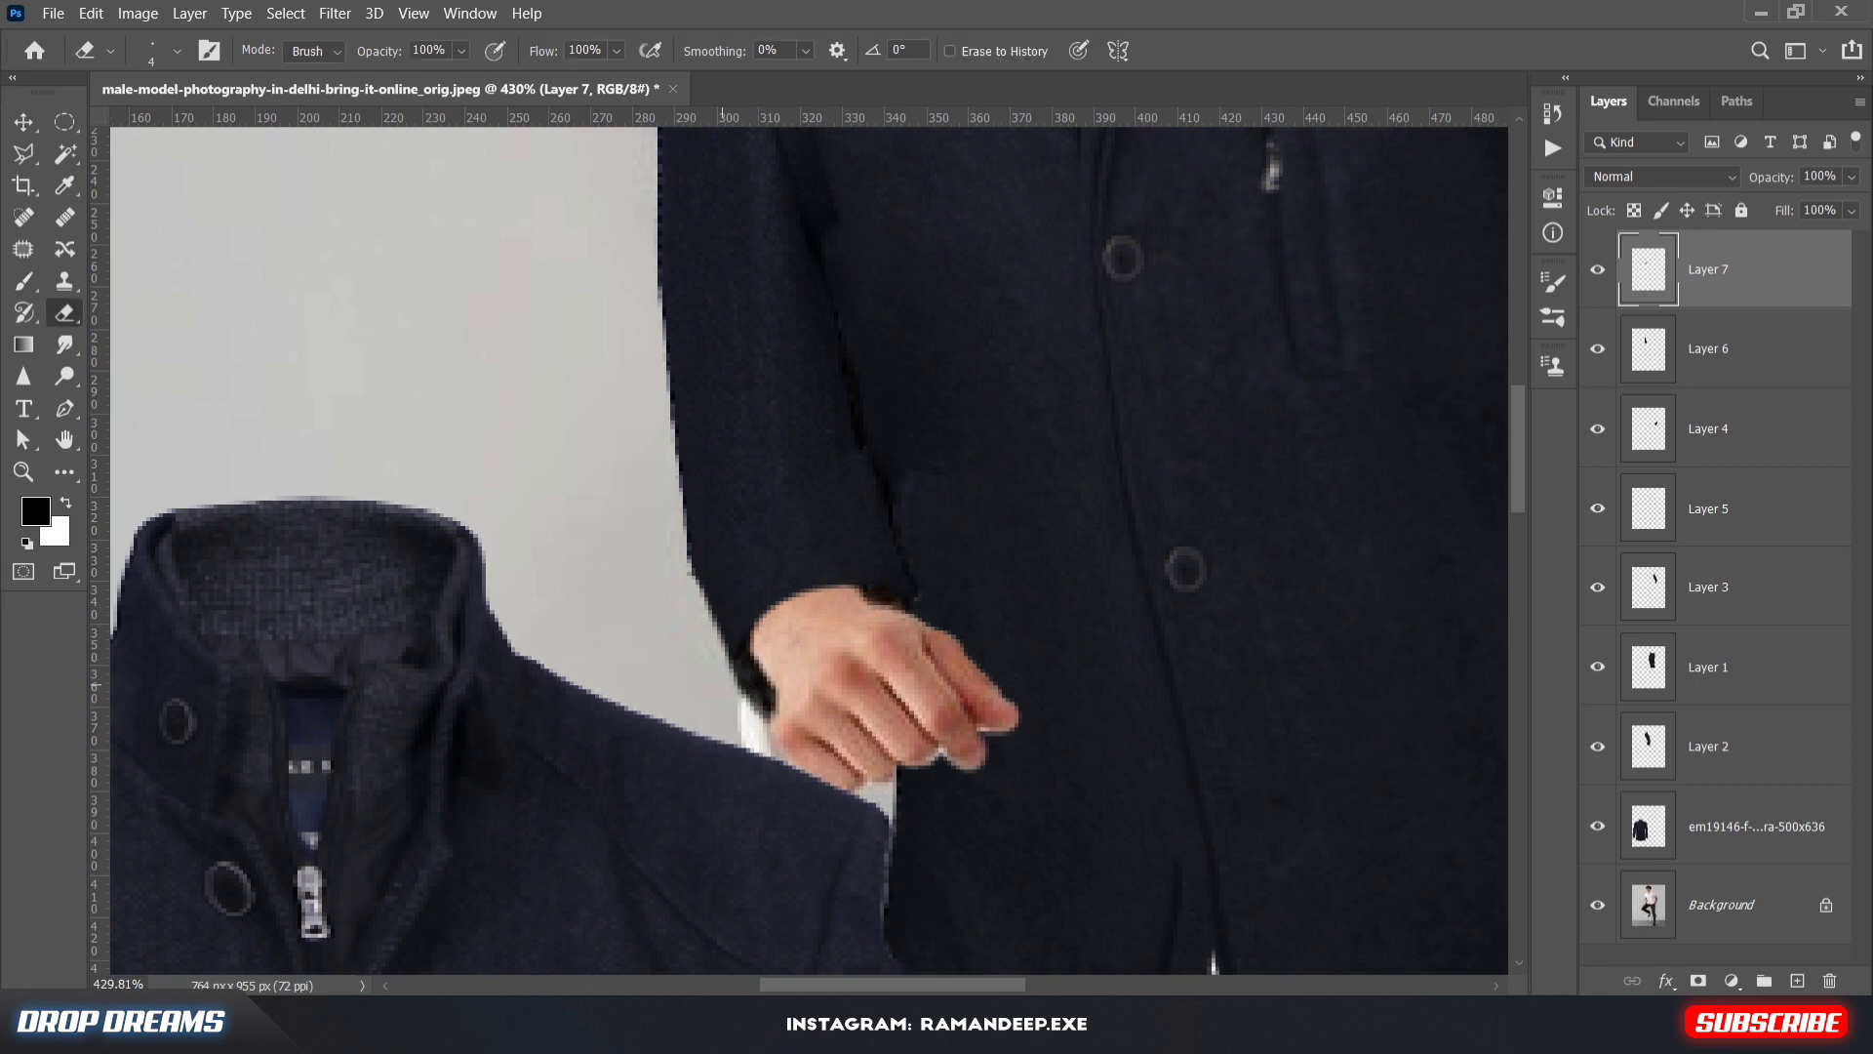
Outline Layer 2's lower front panel below the resting hand with the Polygonal Lasso
scroll(724, 678, down, 6)
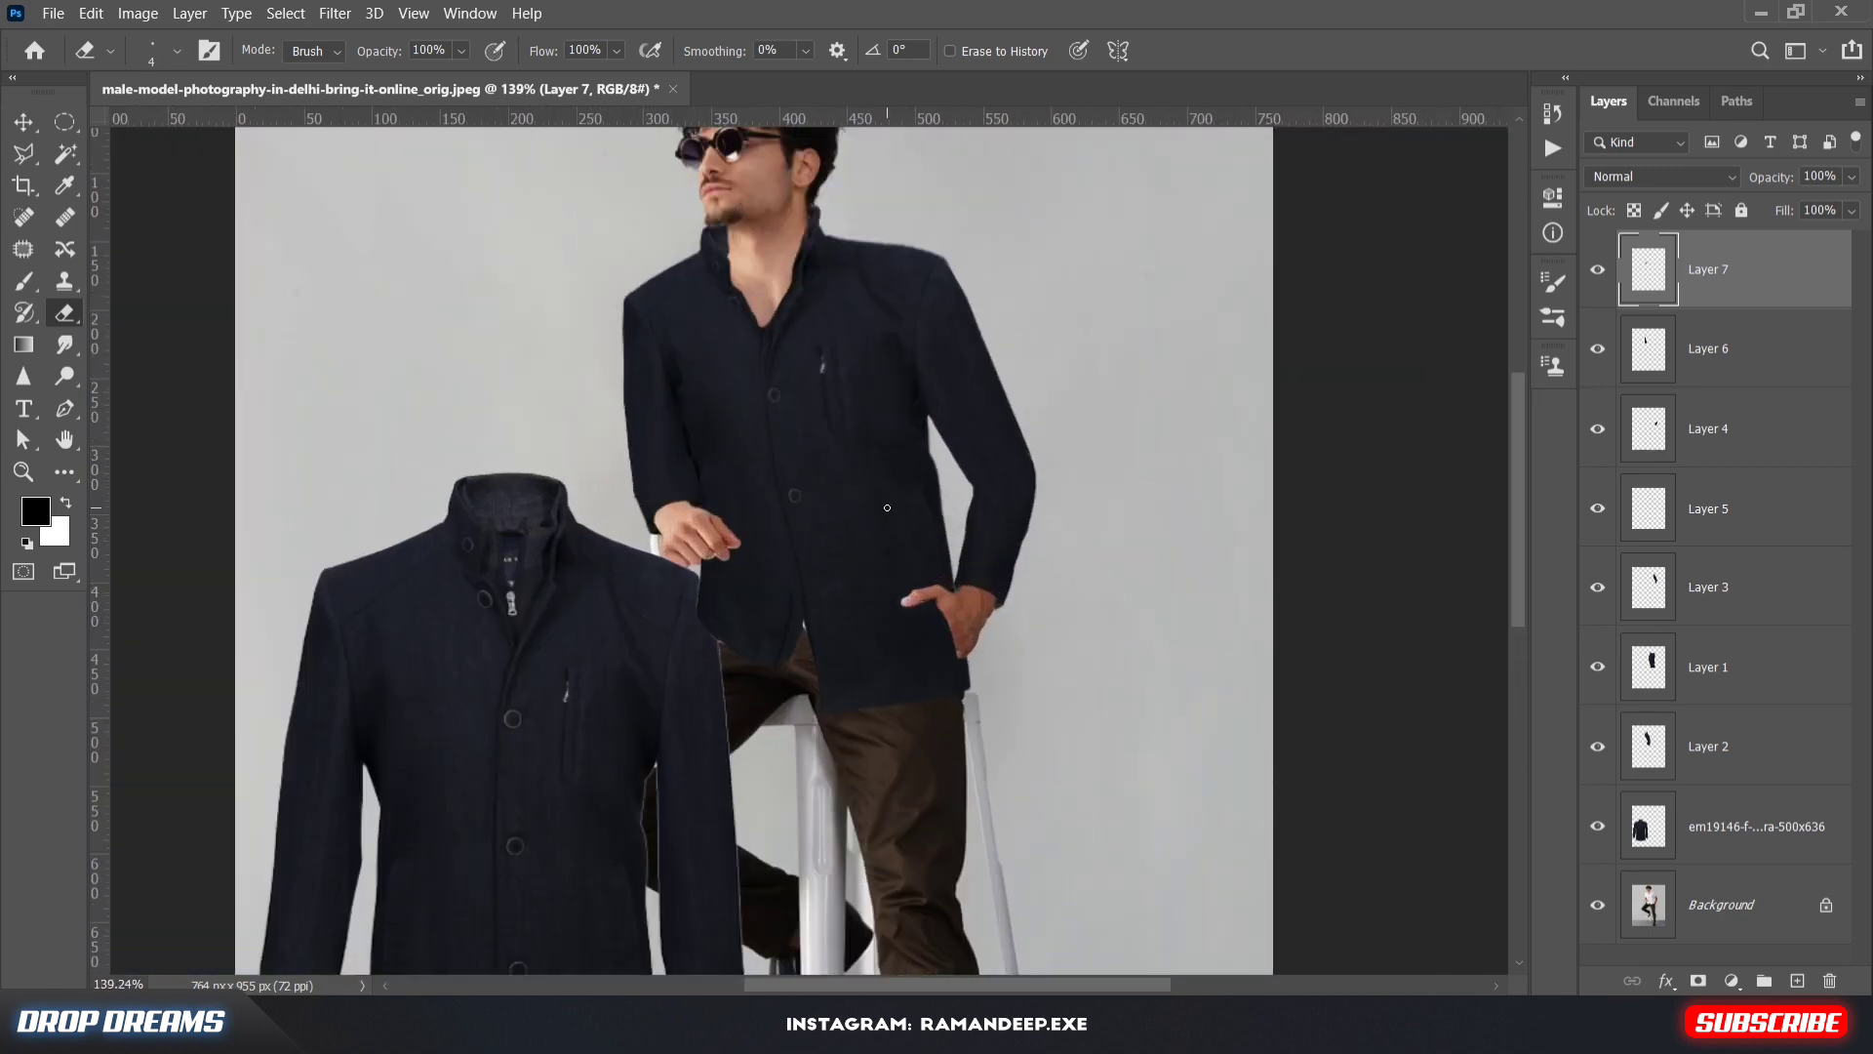
scroll(673, 651, up, 3)
click(1715, 817)
click(1722, 751)
click(23, 153)
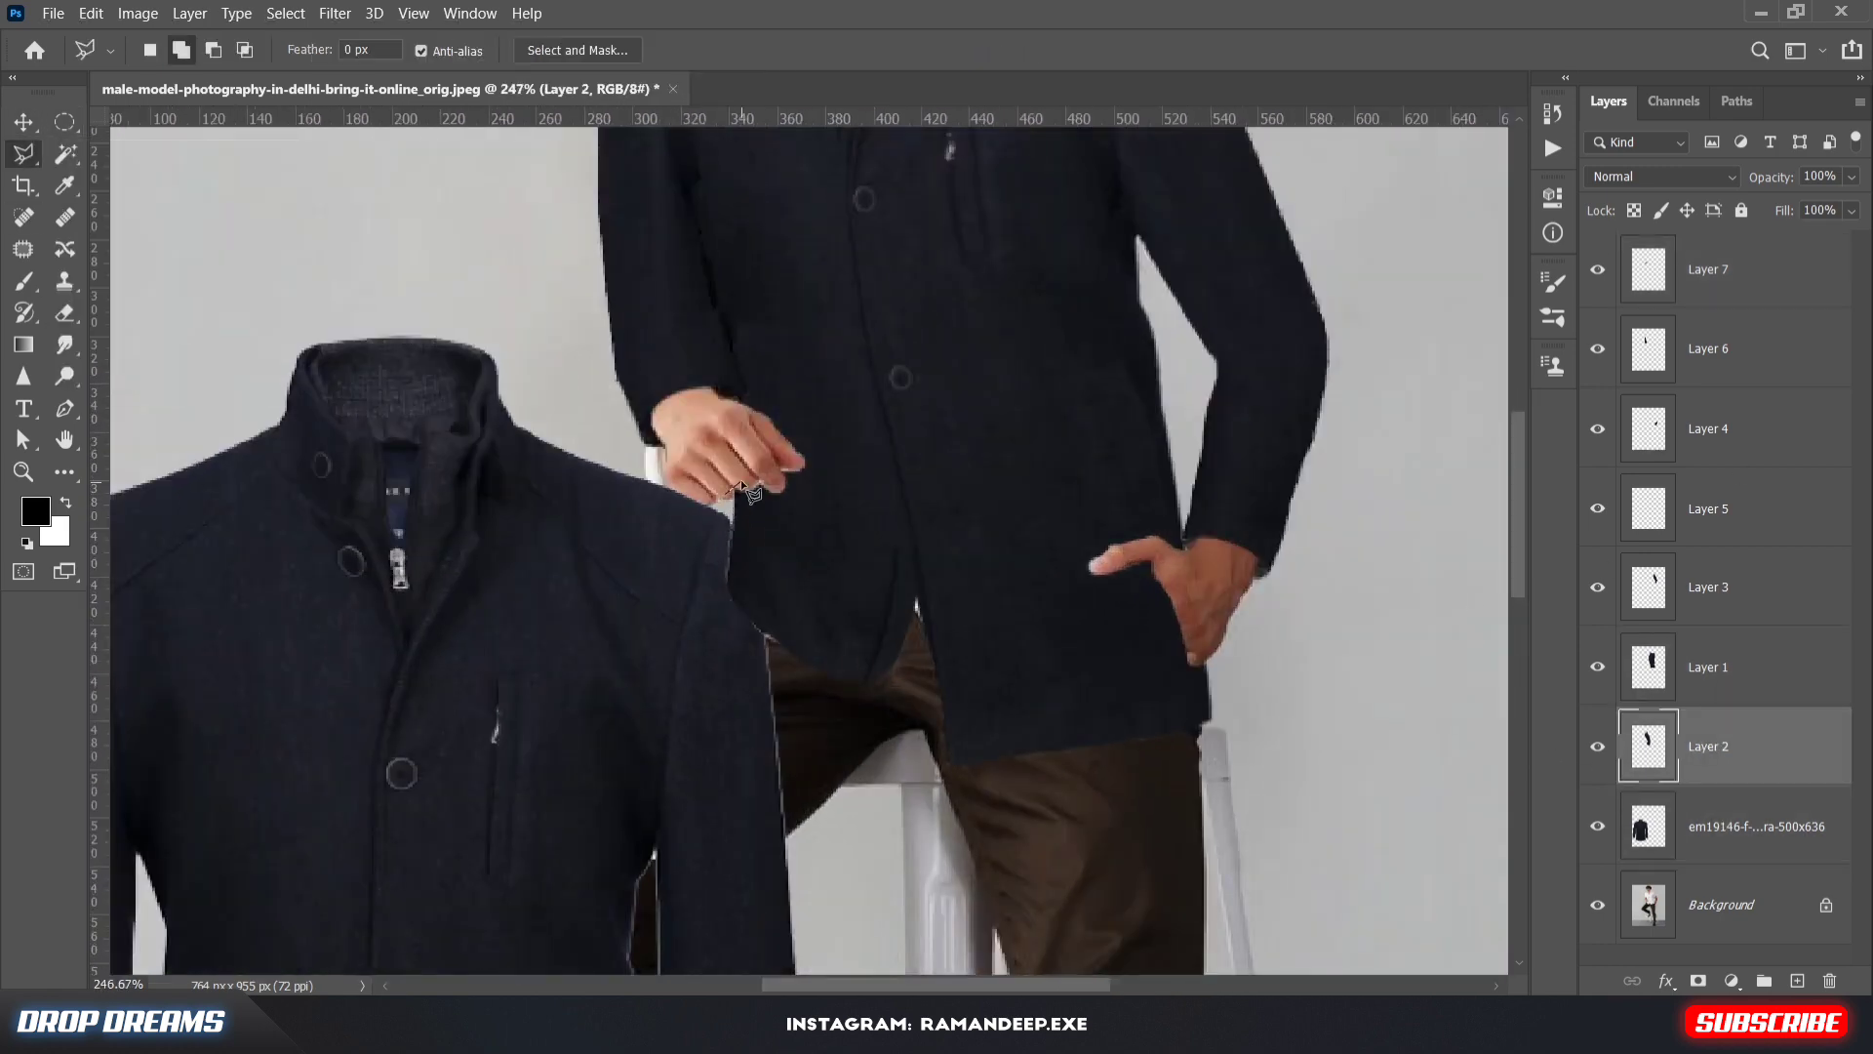
mouse_move(730, 496)
mouse_down()
mouse_move(917, 683)
mouse_move(728, 499)
mouse_up()
Warp the selected front panel outward and downward over the raised thigh and clear the selection
key(ctrl+t)
right_click(812, 570)
click(910, 296)
mouse_move(739, 604)
mouse_down()
mouse_move(683, 607)
mouse_move(704, 602)
mouse_up()
drag(864, 675, 871, 724)
click(1207, 50)
key(ctrl+d)
Restore the front panel selection and stretch it slightly upward to close the gap beneath the resting hand, then deselect
scroll(800, 566, up, 3)
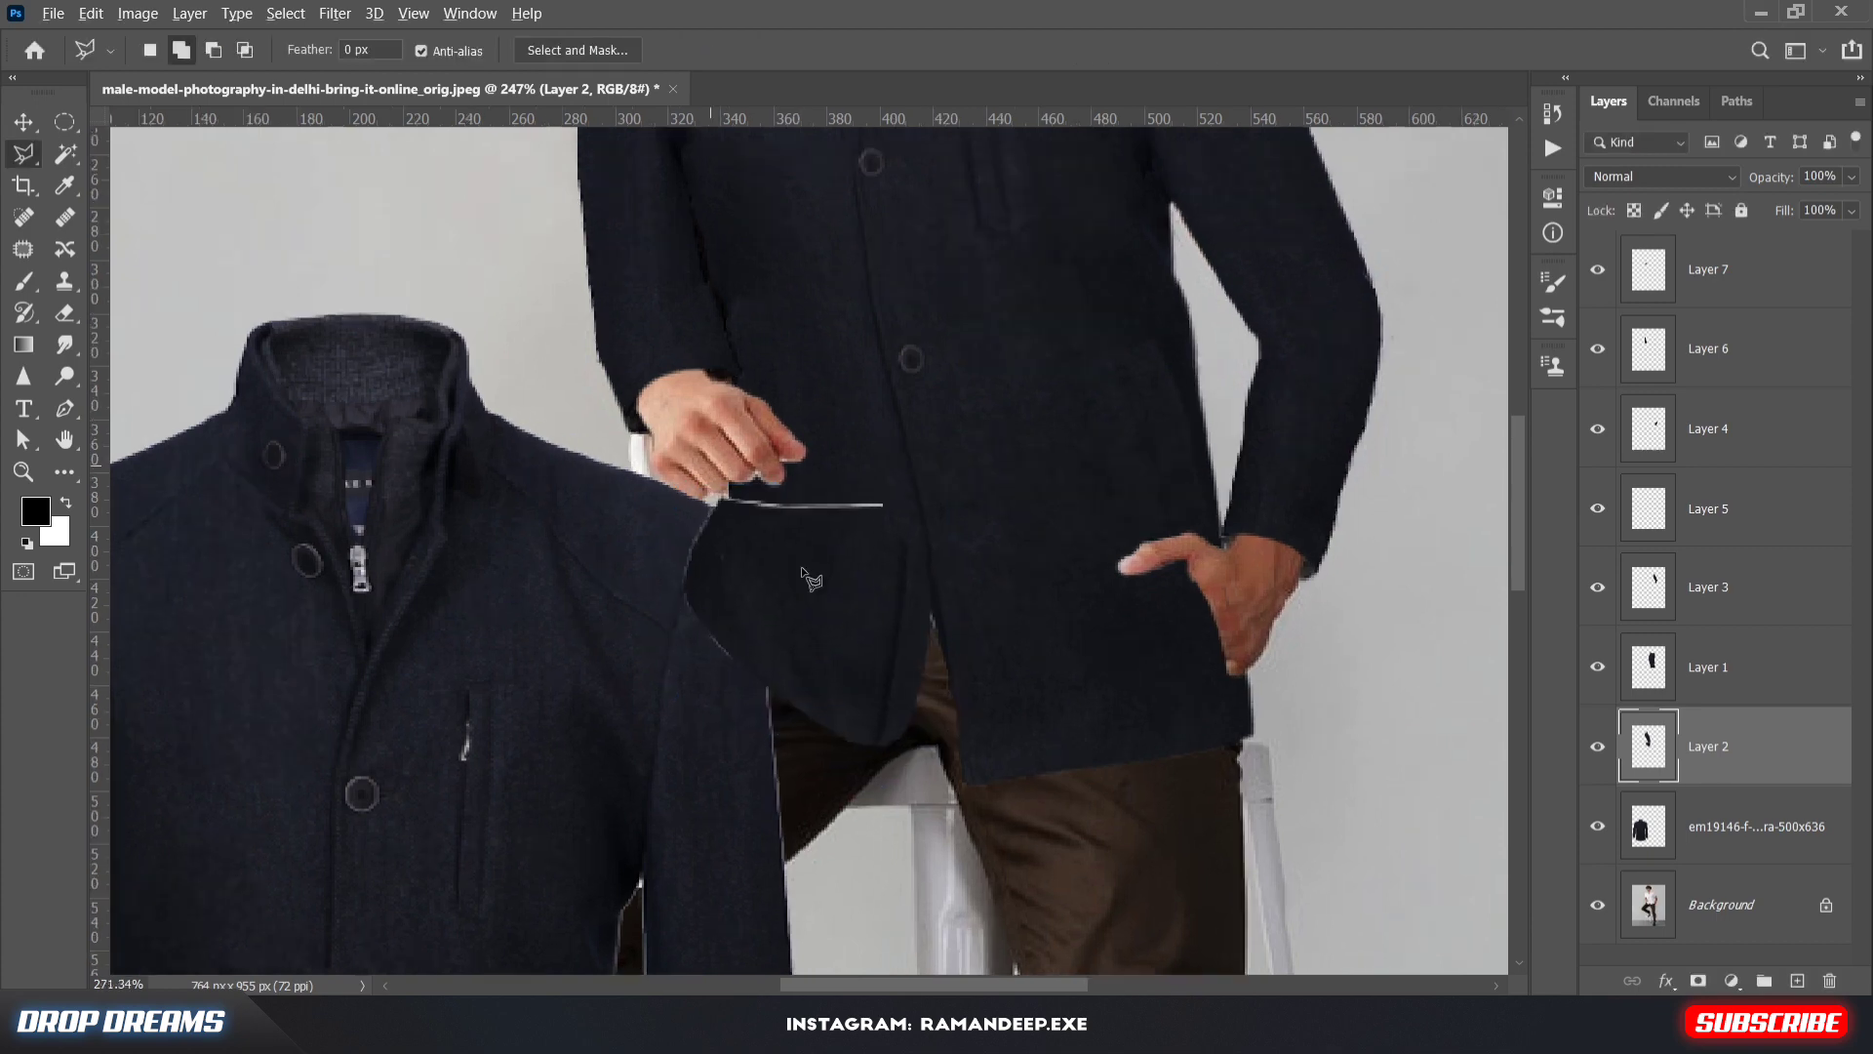
key(ctrl+t)
key(Escape)
key(ctrl+z)
key(ctrl+t)
drag(823, 450, 825, 440)
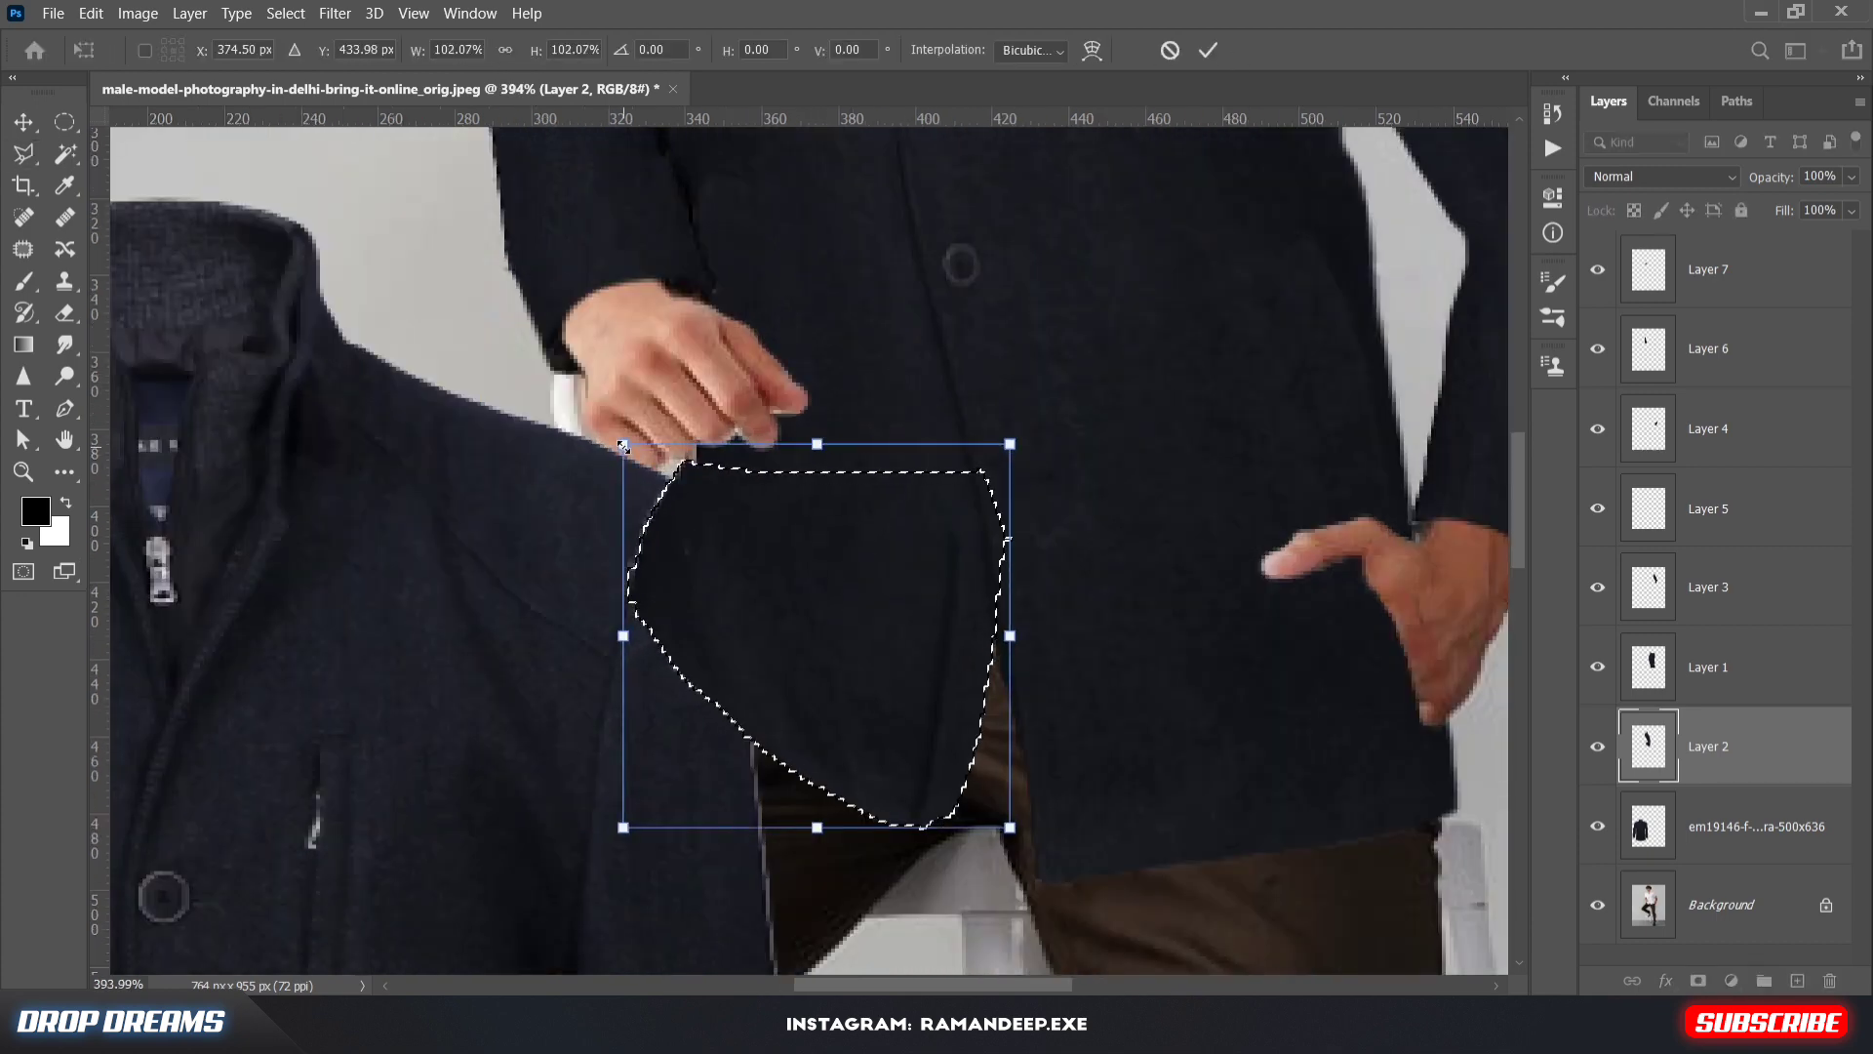
drag(623, 444, 636, 447)
mouse_move(894, 585)
mouse_down()
mouse_move(894, 568)
mouse_move(958, 697)
mouse_move(935, 783)
mouse_up()
click(1213, 50)
key(ctrl+d)
Merge all the jacket piece layers from Layer 7 down to Layer 2 into one layer
key(e)
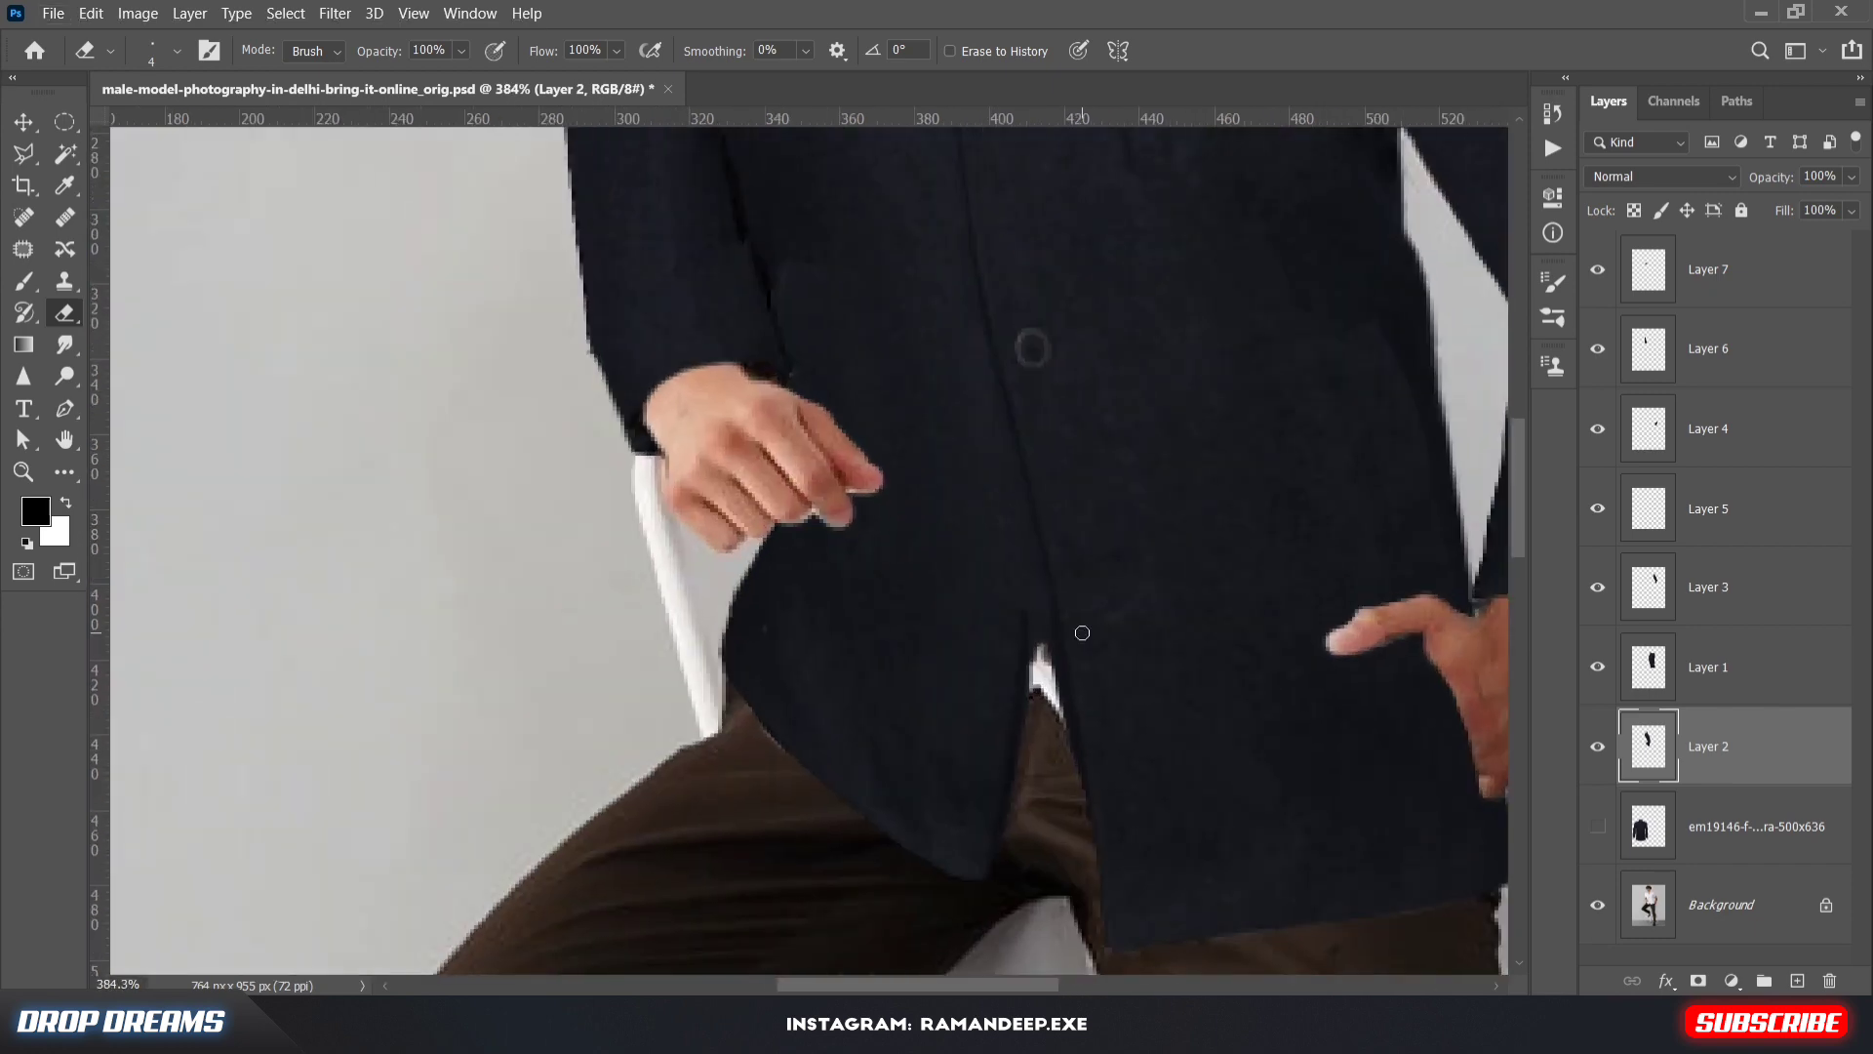
key(b)
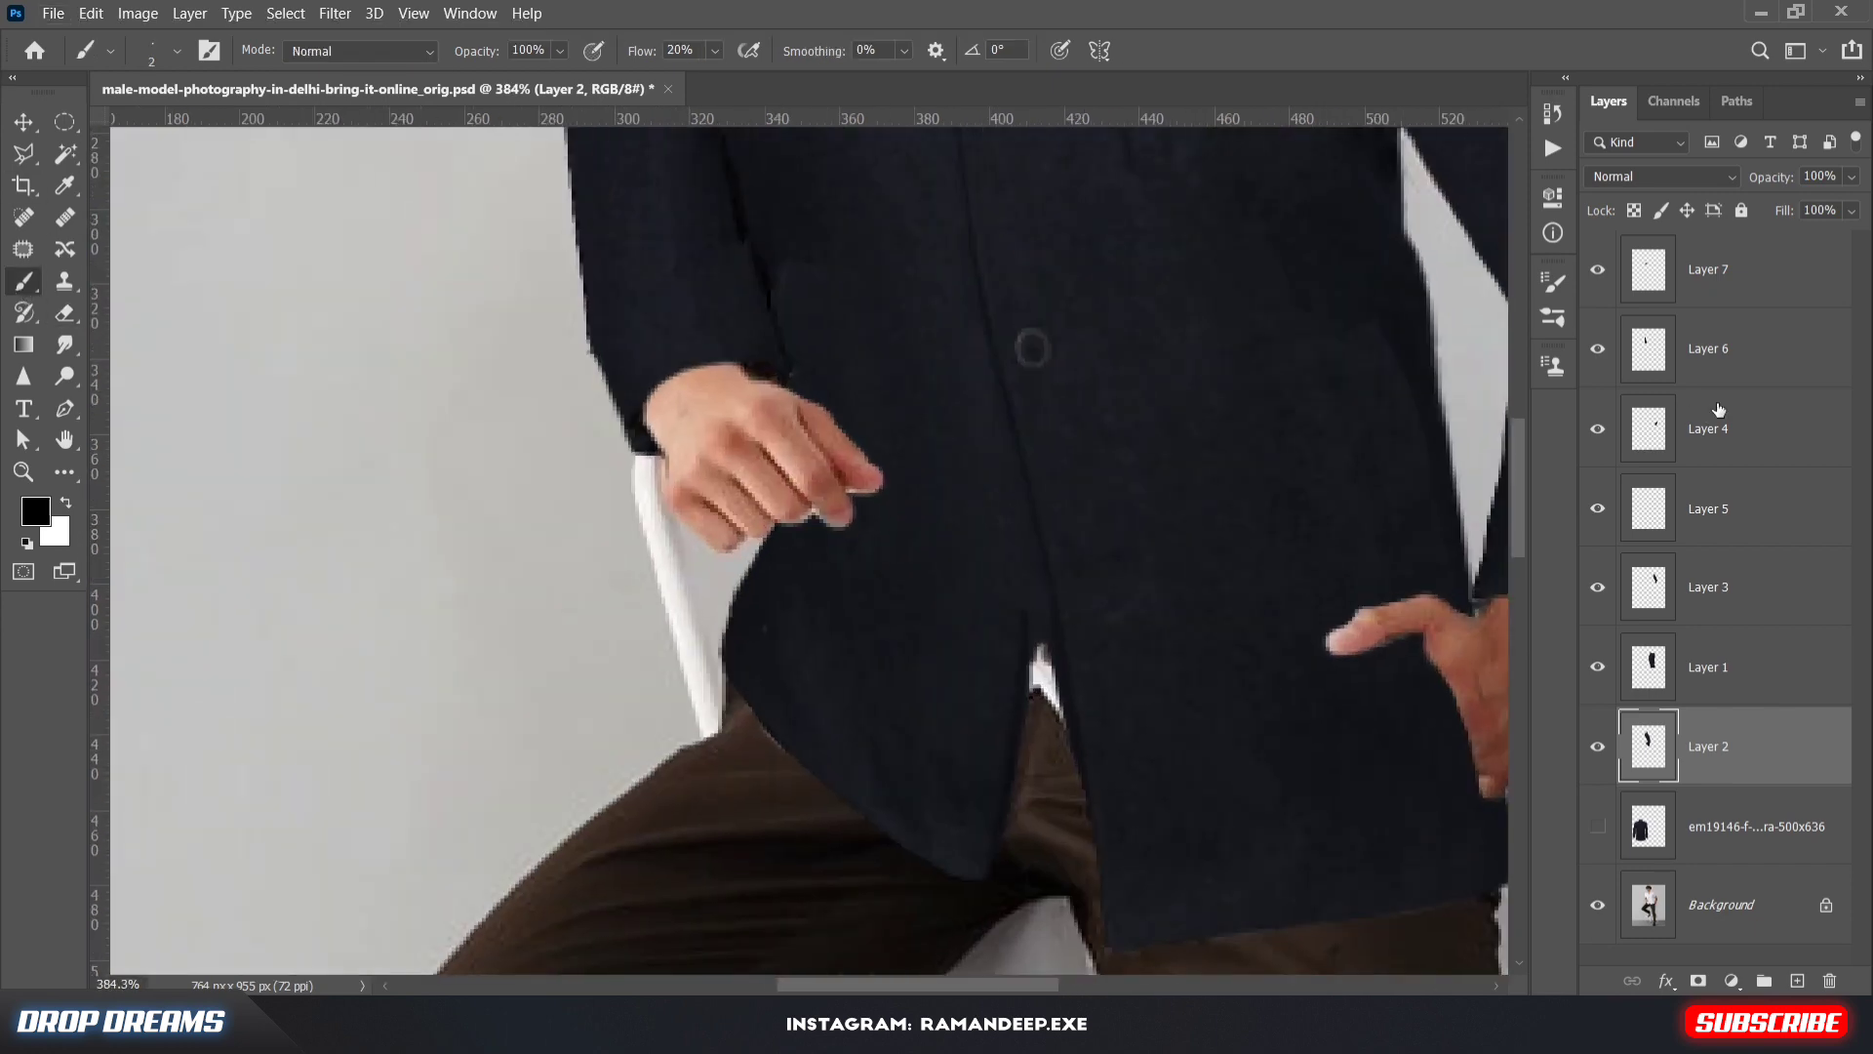
click(1707, 269)
shift+click(1707, 746)
right_click(1756, 683)
click(1585, 696)
Add a layer directly beneath the merged jacket and paint sampled dark jacket colour over the white shirt showing at the hem opening
click(1741, 356)
key(ctrl+shift+alt+n)
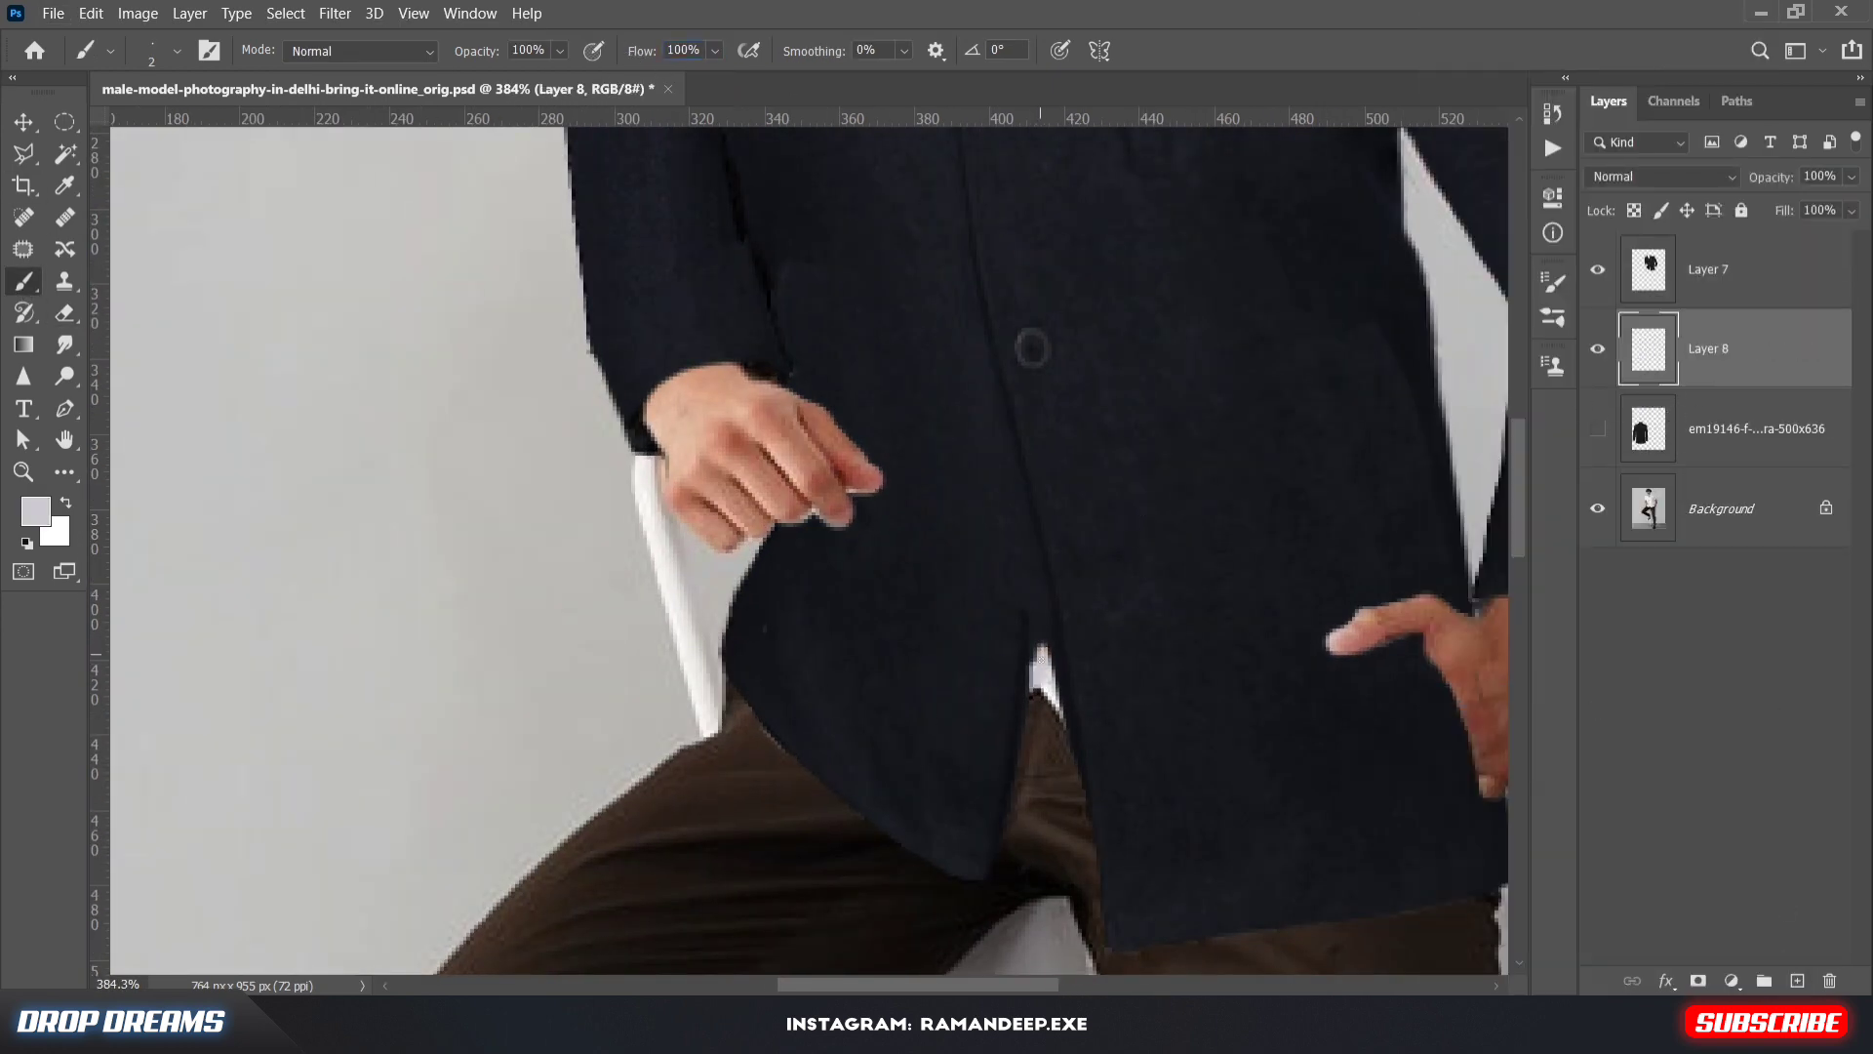
alt+click(1302, 502)
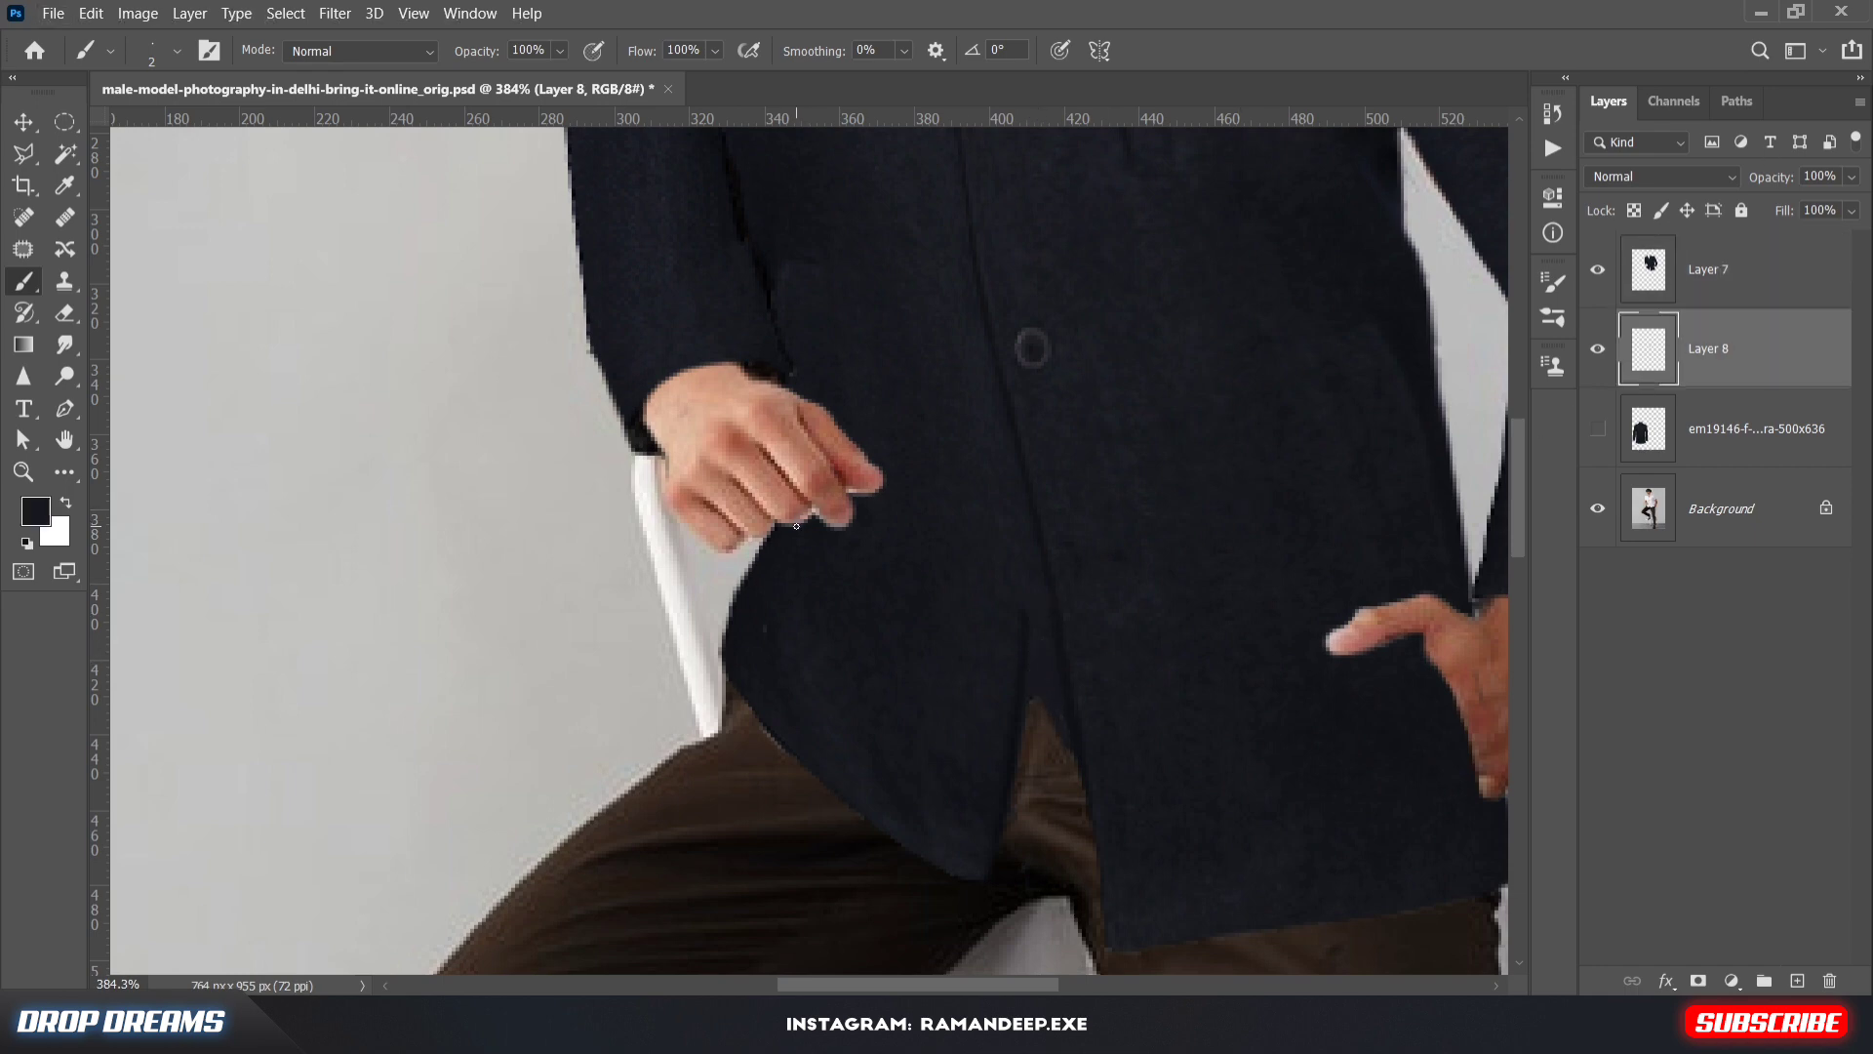
Add a Levels adjustment above the merged jacket layer, raise its output black level, and invert its mask
scroll(870, 493, up, 10)
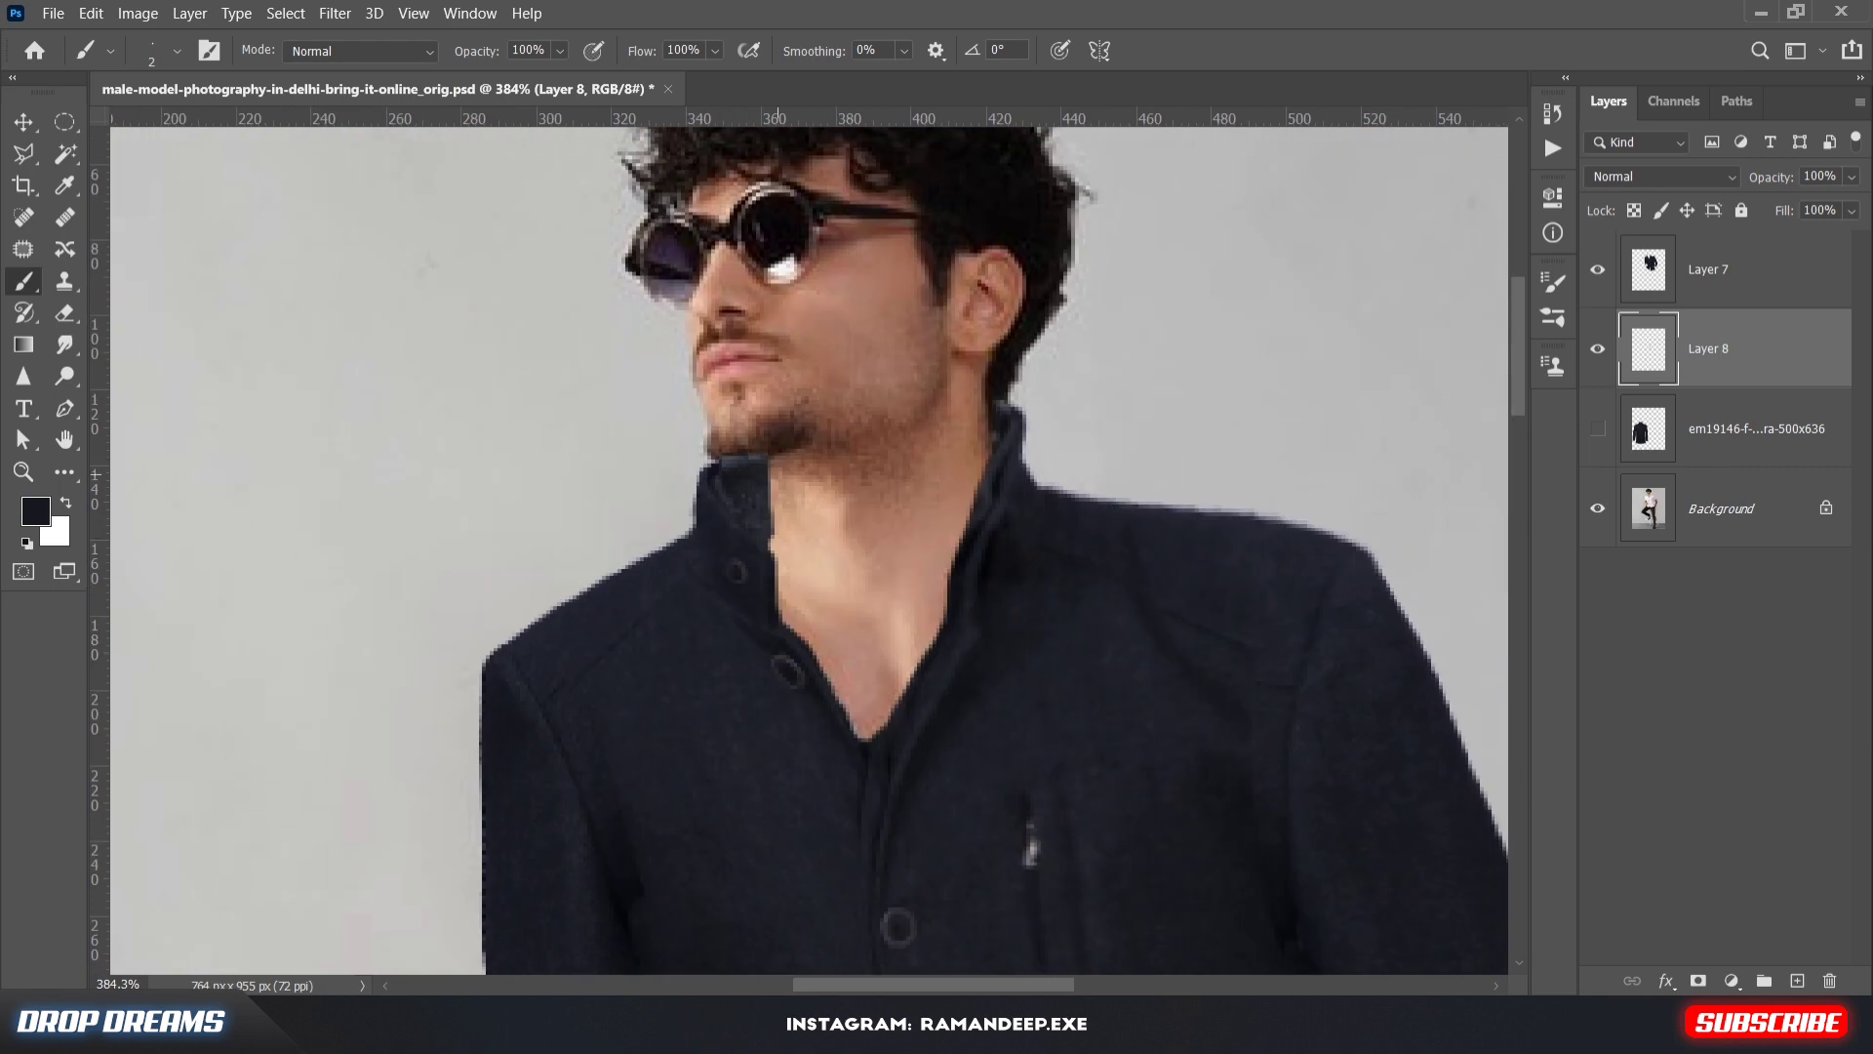
key(ctrl+0)
click(1744, 285)
click(1732, 981)
click(1714, 643)
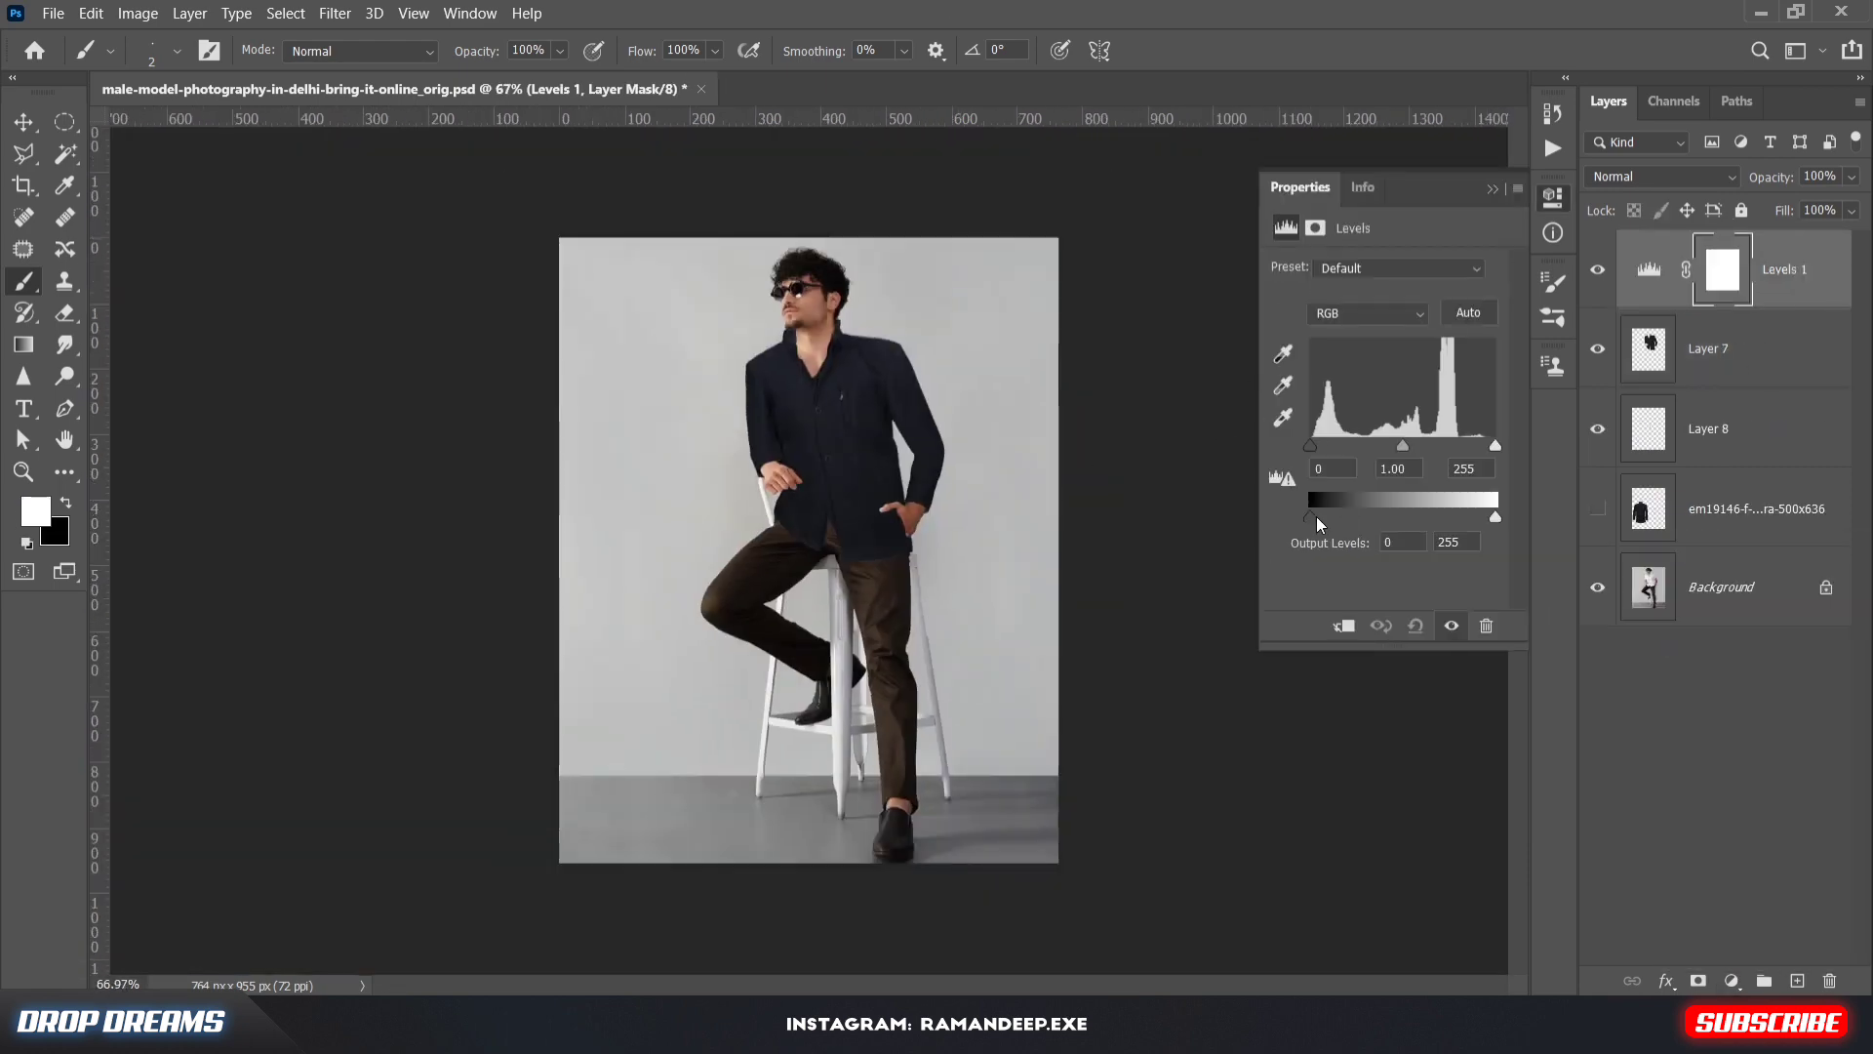
drag(1312, 512, 1363, 515)
click(1499, 188)
key(ctrl+i)
Paint white on the Levels mask with a 7 px brush at 1% flow to lighten the sleeve above the resting hand
scroll(770, 459, up, 9)
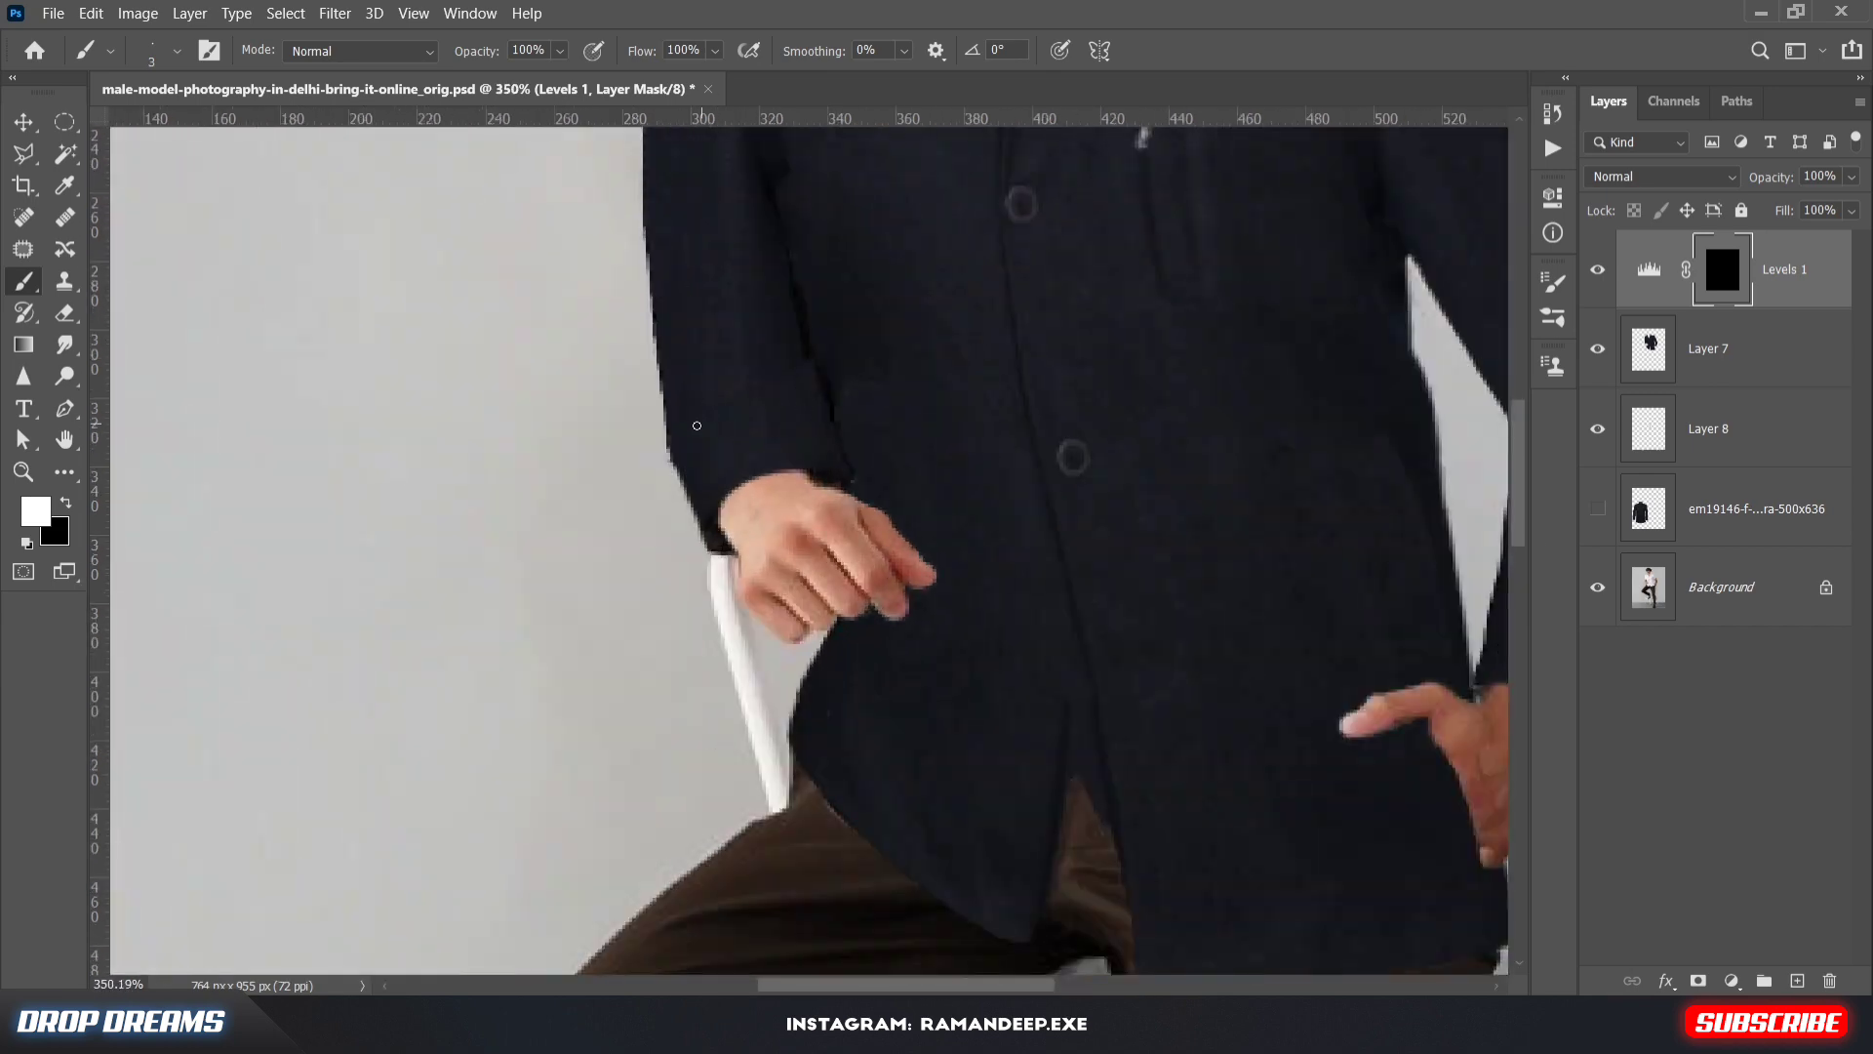
key(bracketright)
key(bracketright)
key(bracketright)
key(bracketright)
scroll(628, 573, up, 5)
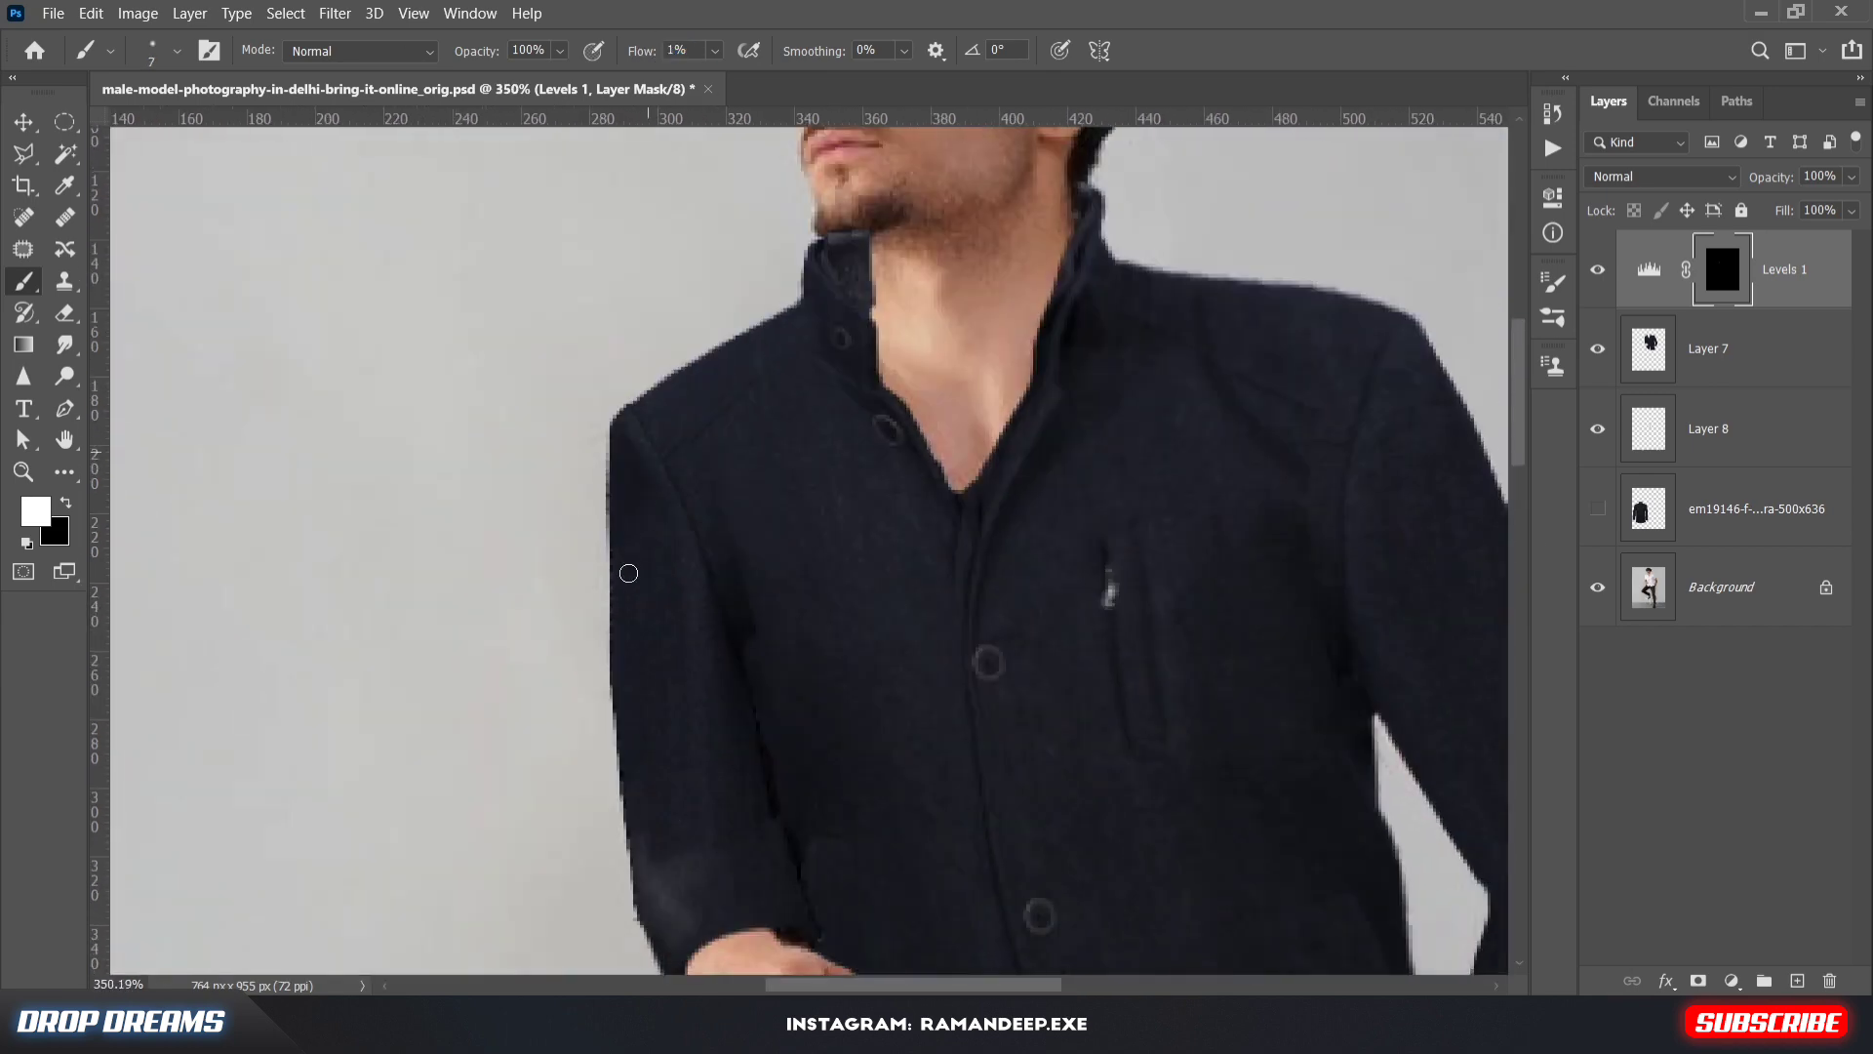
Add a layer above the Background and paint dark shading at 1% flow on the neck and chest along the collar edge
click(1756, 590)
key(ctrl+shift+alt+n)
key(x)
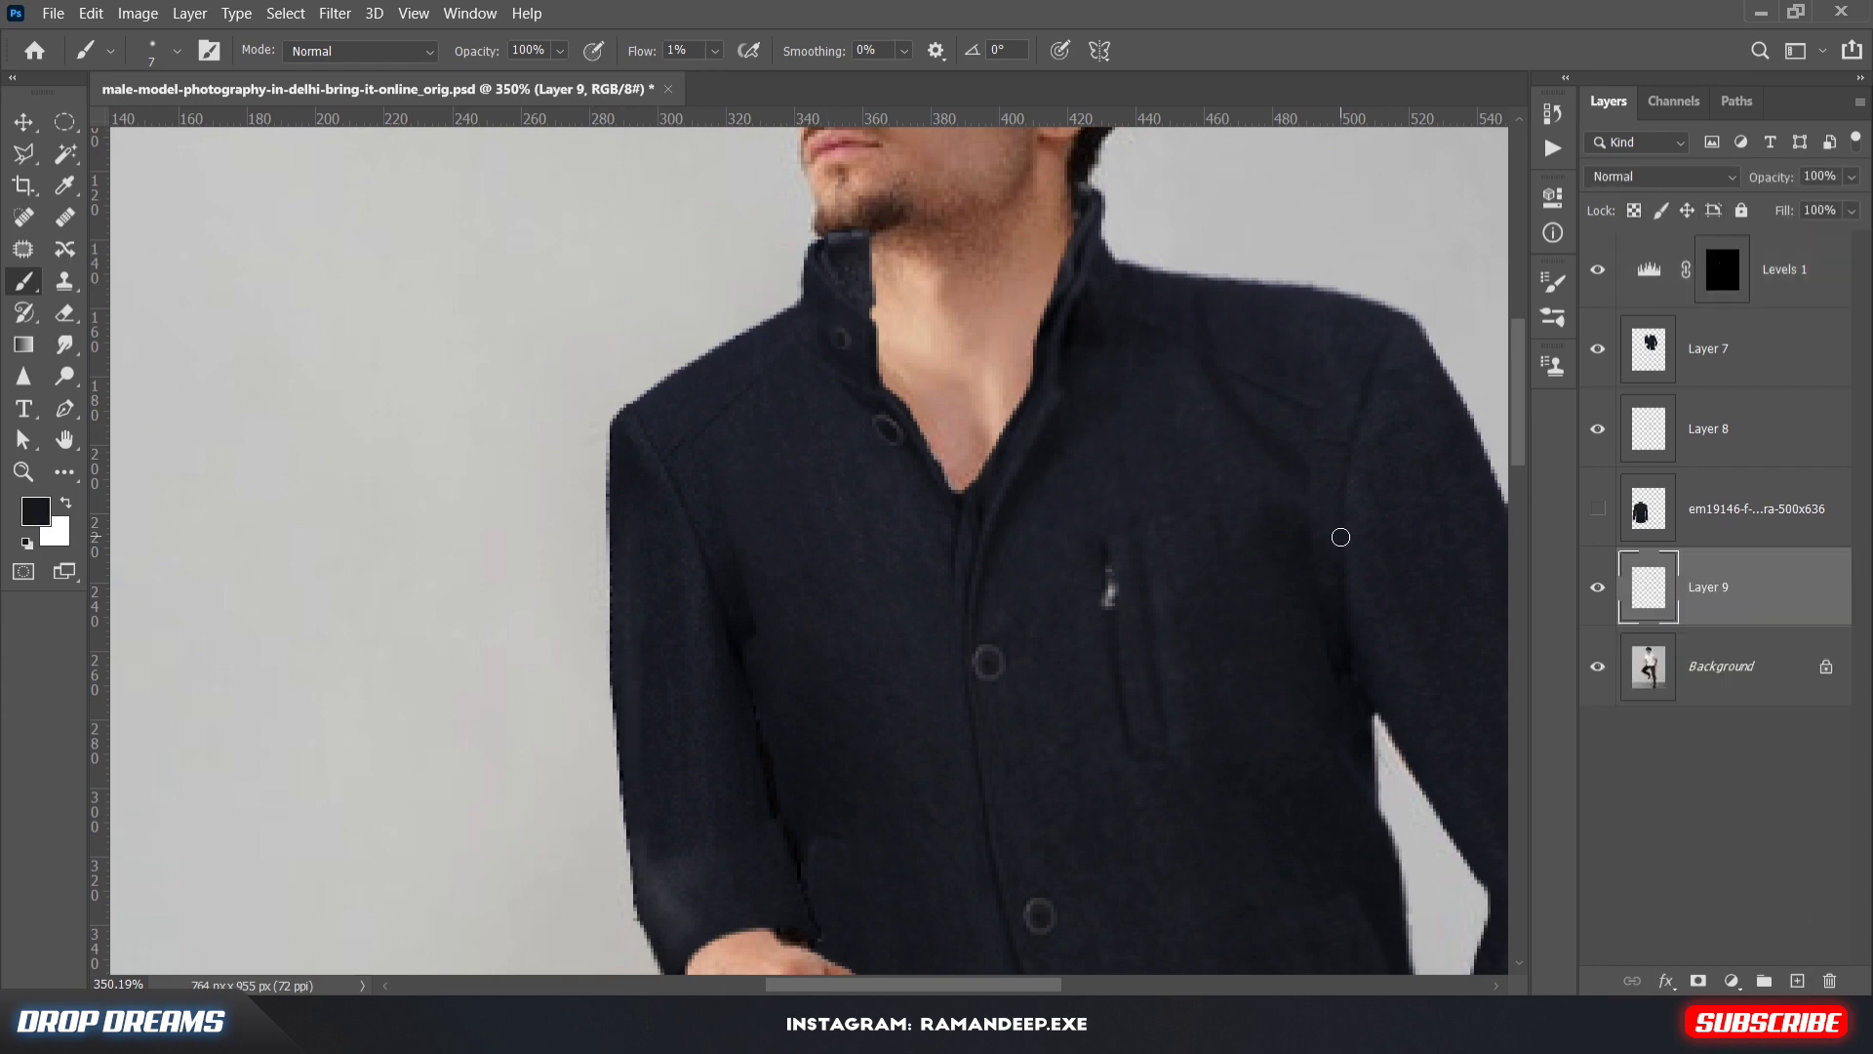
mouse_move(871, 258)
mouse_down()
mouse_move(908, 410)
mouse_move(887, 387)
mouse_up()
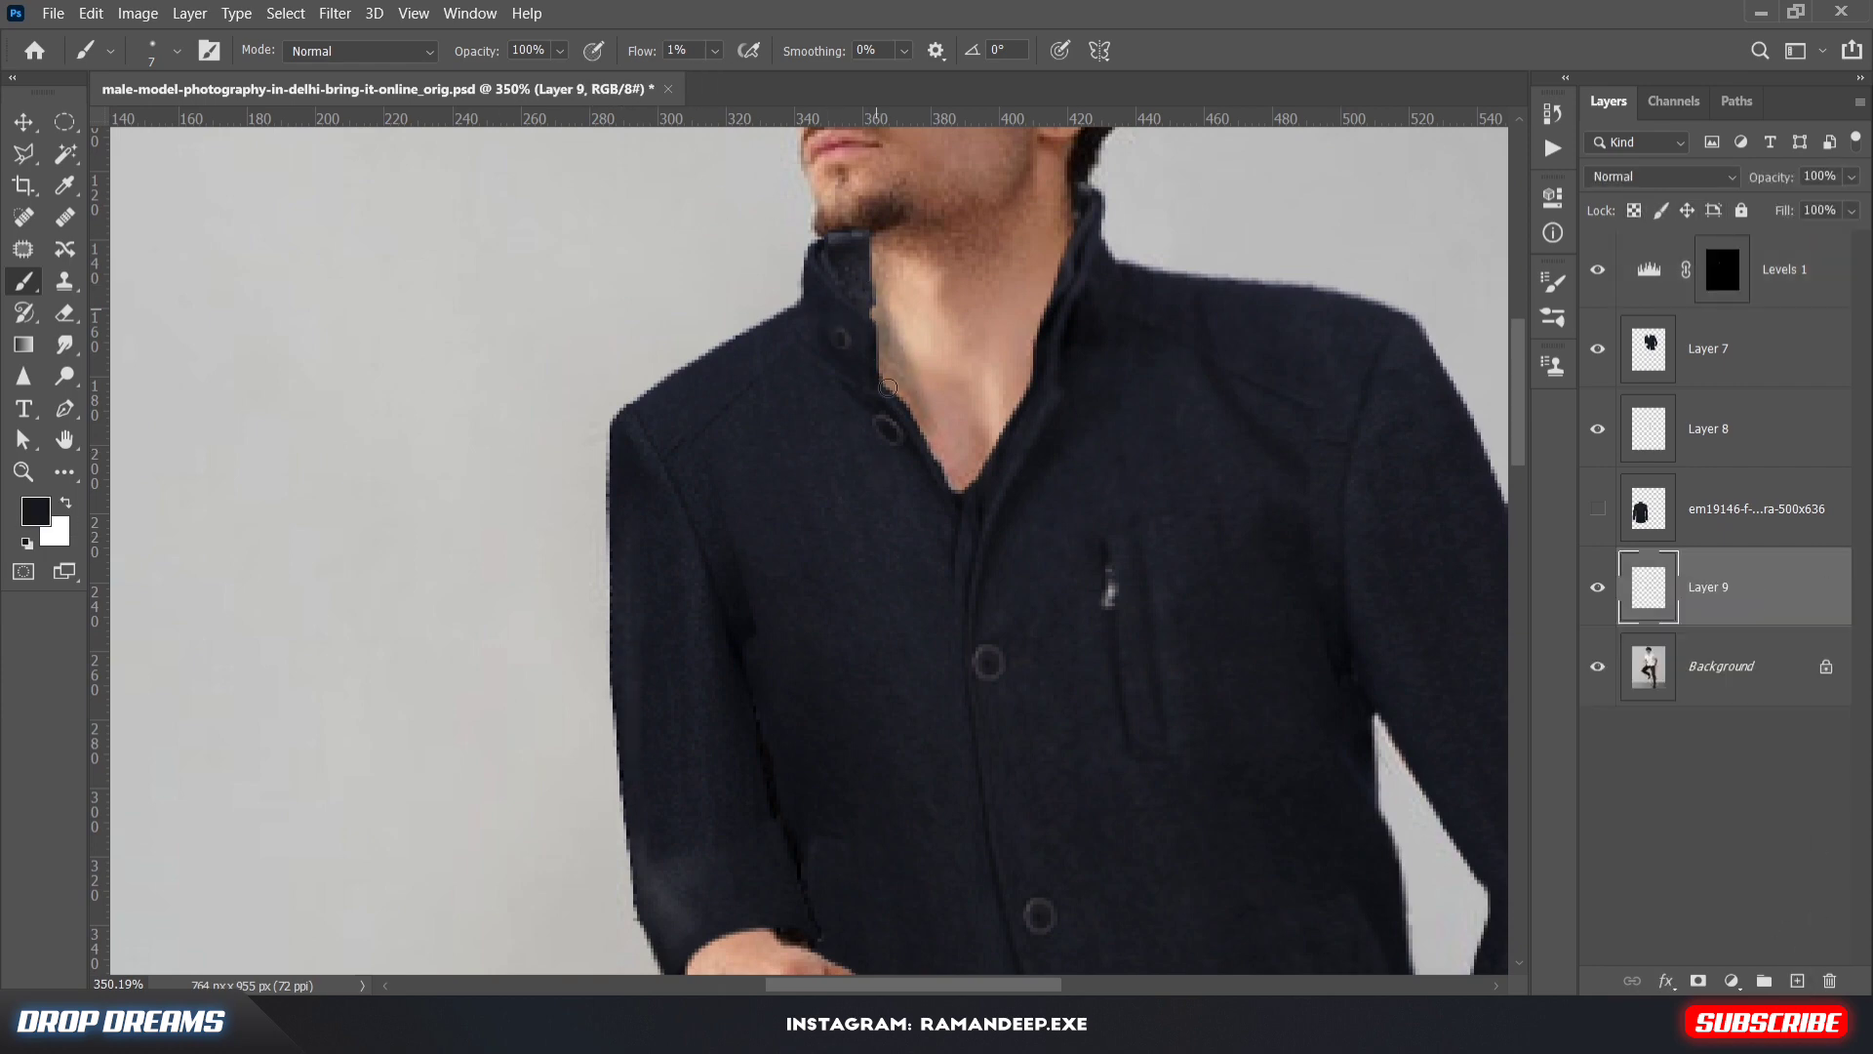
mouse_move(962, 435)
mouse_down()
mouse_move(937, 382)
mouse_move(885, 376)
mouse_move(981, 485)
mouse_move(930, 446)
mouse_move(940, 349)
mouse_move(963, 461)
mouse_move(1025, 375)
mouse_move(1022, 395)
mouse_move(933, 419)
mouse_up()
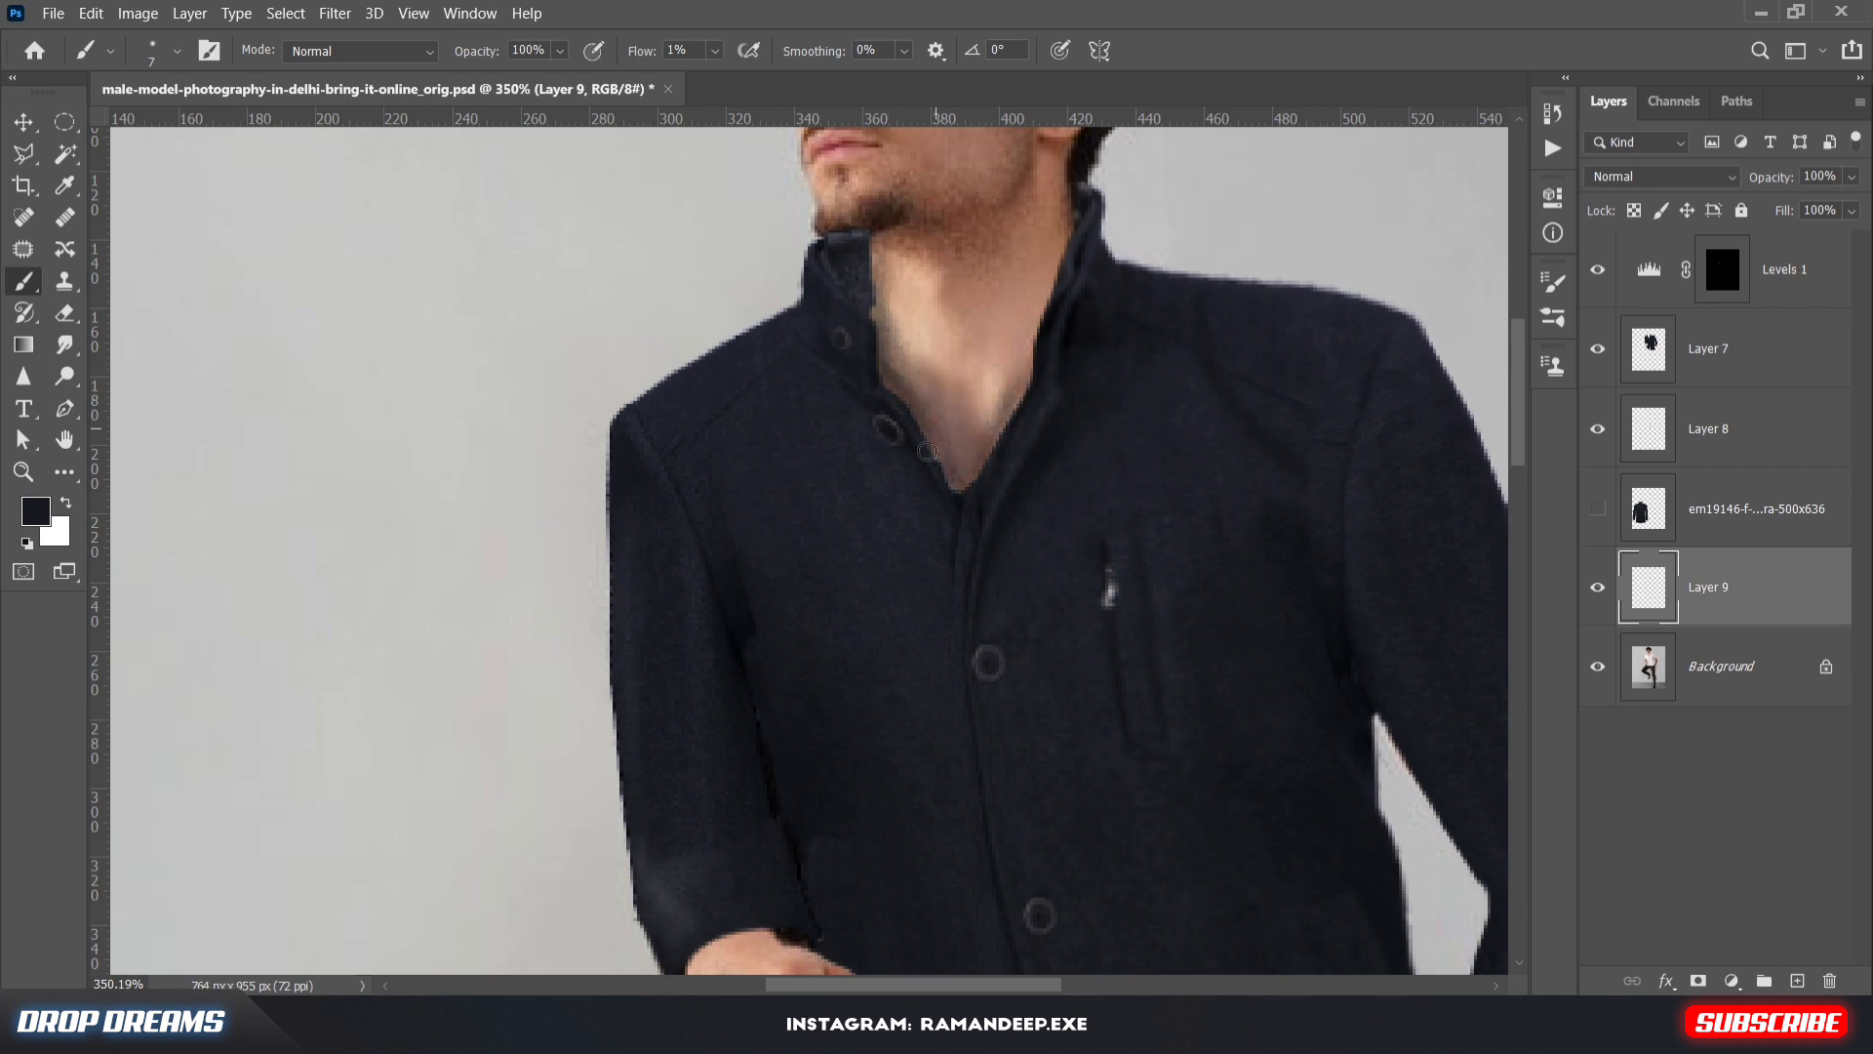
Paint a soft dark shadow across the resting hand's wrist along the cuff edge
scroll(777, 419, down, 5)
scroll(754, 771, up, 9)
mouse_move(681, 770)
mouse_down()
mouse_move(729, 689)
mouse_move(719, 702)
mouse_up()
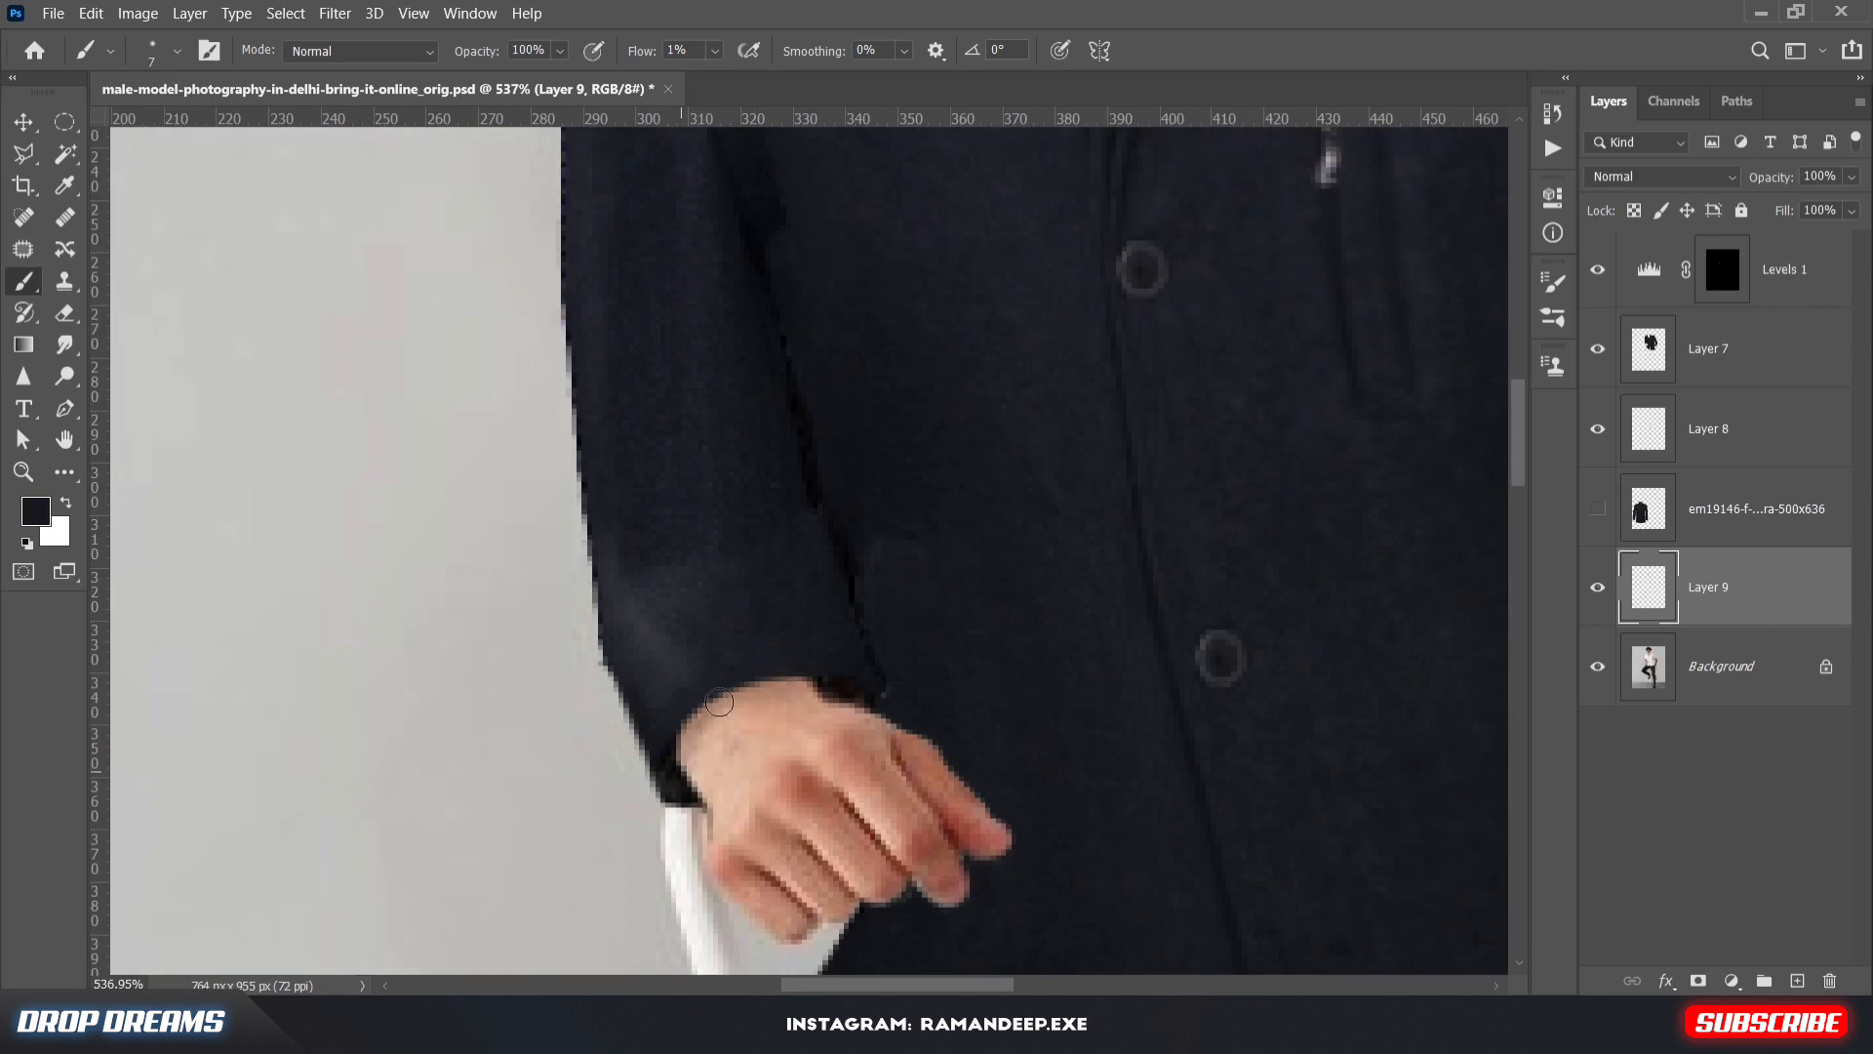
mouse_move(617, 643)
mouse_down()
mouse_move(781, 695)
mouse_move(651, 780)
mouse_move(804, 700)
mouse_move(751, 701)
mouse_up()
Paint black at 9% flow on the pocketed hand's wrist to shade it under the cuff
scroll(804, 699, down, 6)
scroll(1029, 761, up, 6)
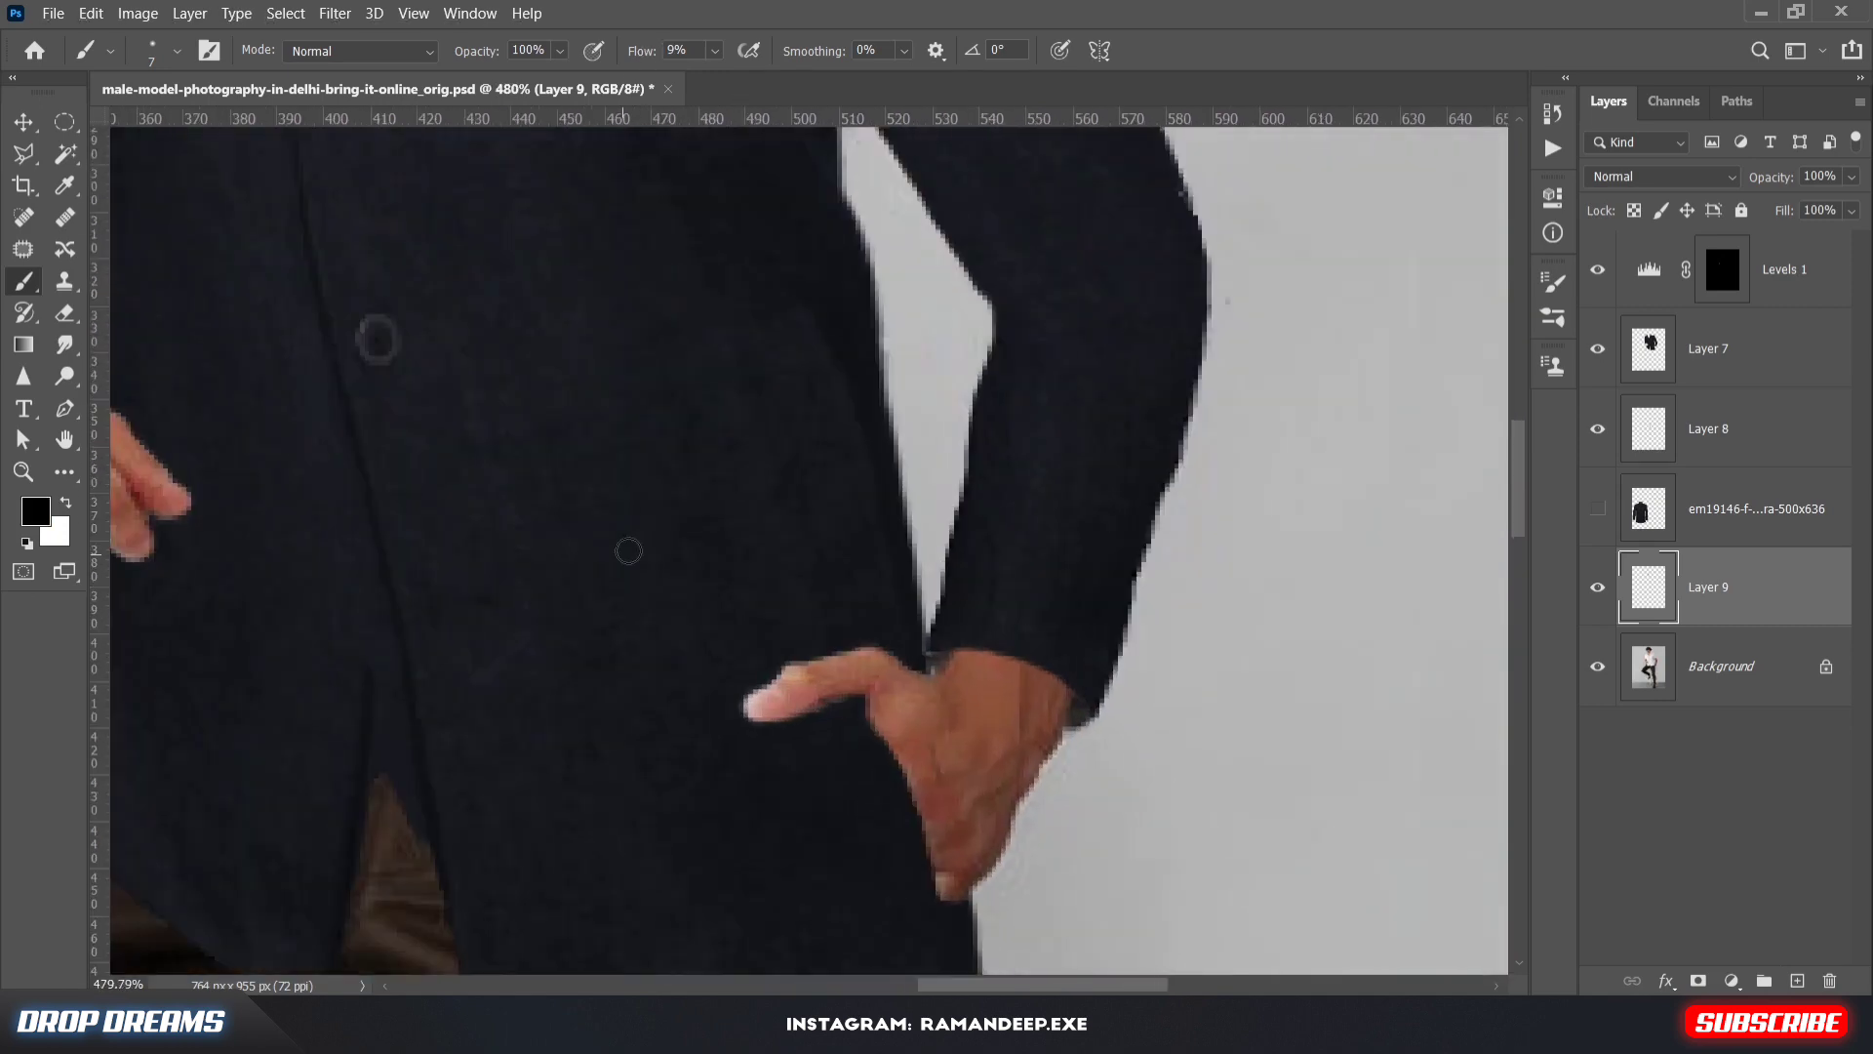
mouse_move(956, 663)
mouse_down()
mouse_move(1041, 665)
mouse_move(967, 655)
mouse_up()
scroll(1051, 663, down, 8)
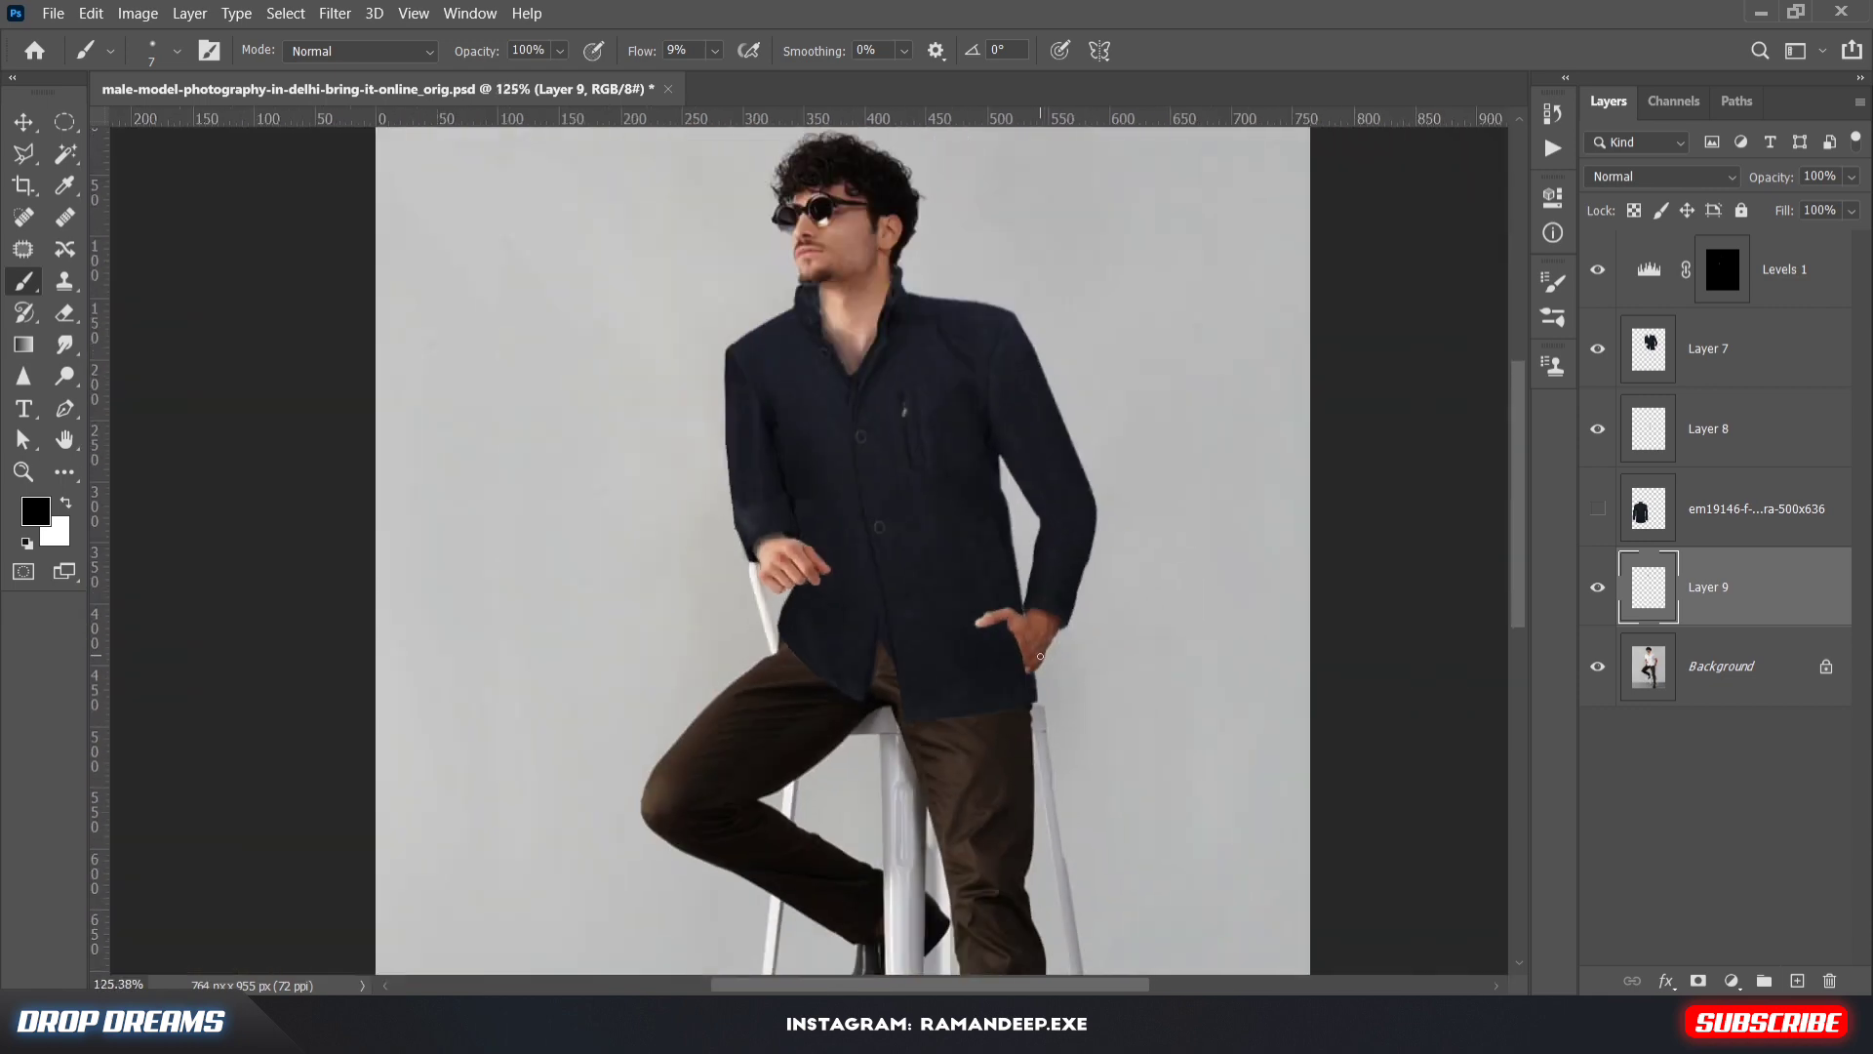
Add a layer above the merged jacket and shade the jacket's side beside the bent arm in black with a 50 px brush at 9% flow
scroll(829, 439, up, 5)
key(bracketright)
key(bracketright)
key(bracketright)
key(bracketright)
key(bracketright)
key(bracketright)
key(bracketright)
key(bracketright)
key(bracketright)
key(bracketright)
key(bracketright)
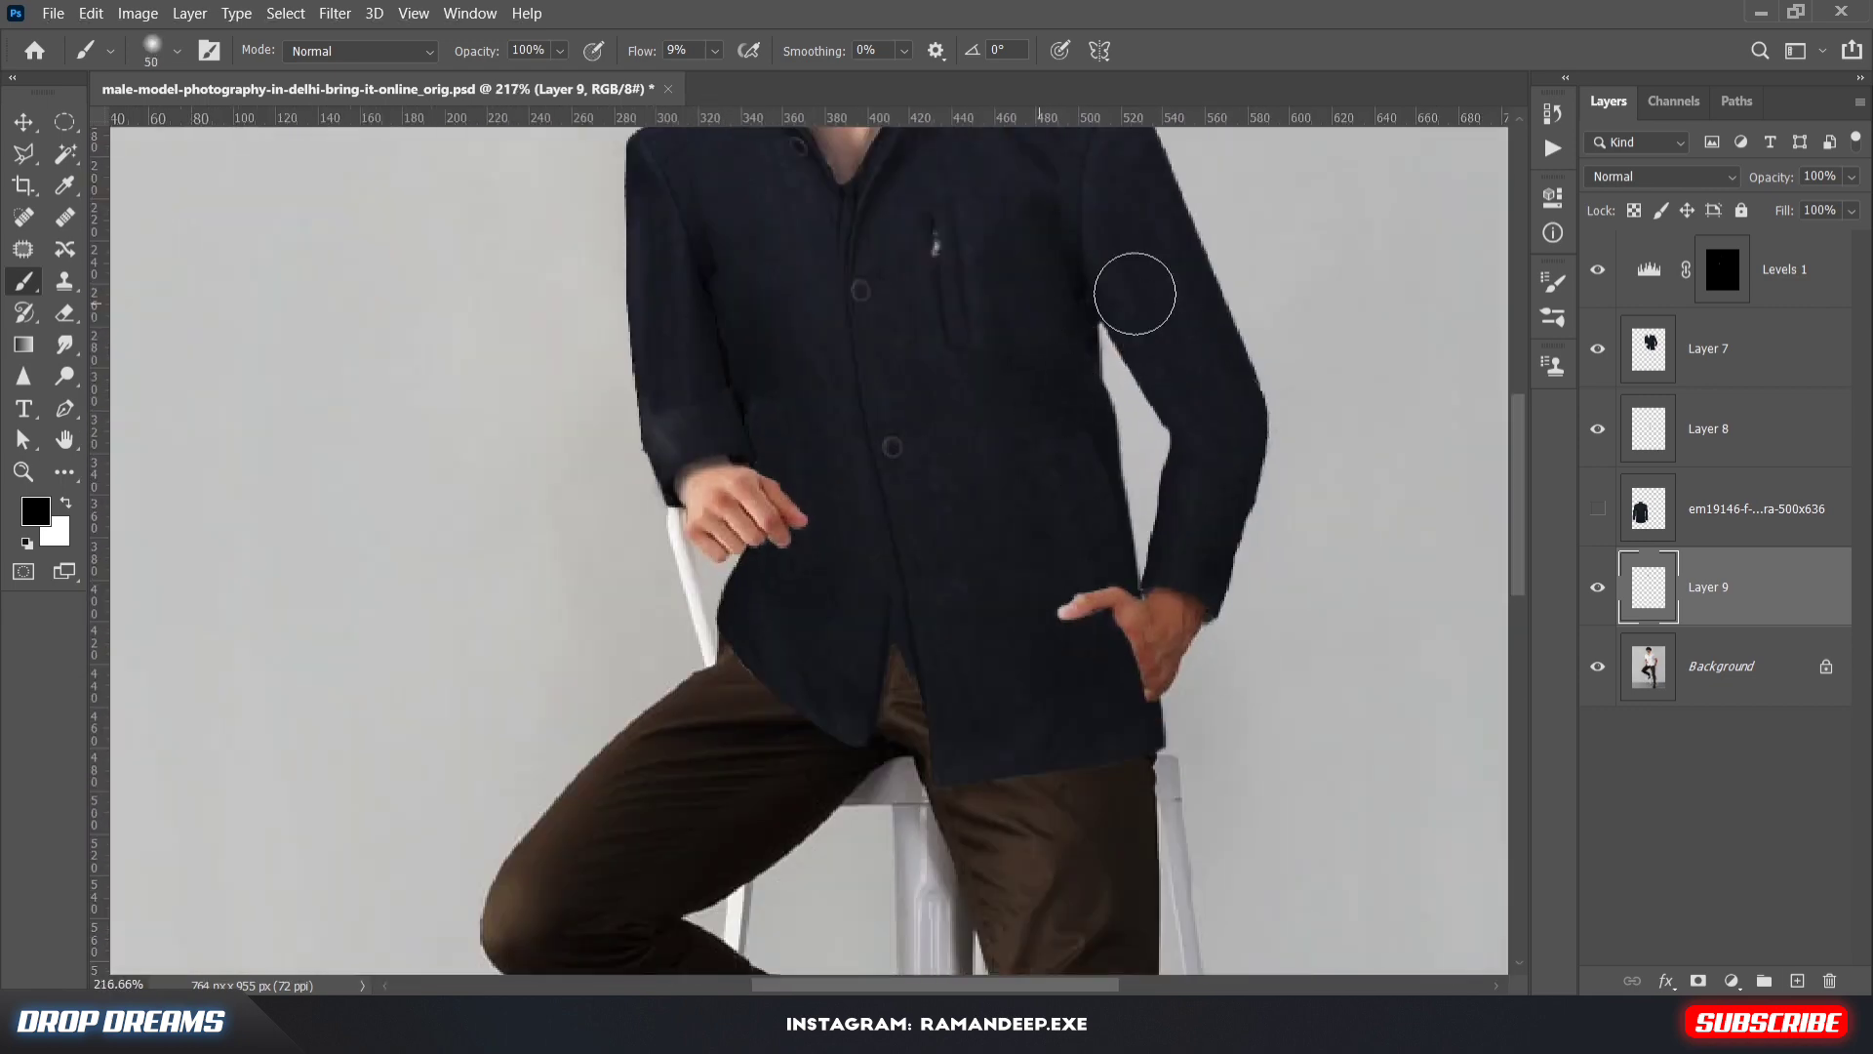
click(1733, 348)
click(1797, 980)
drag(1054, 348, 1081, 597)
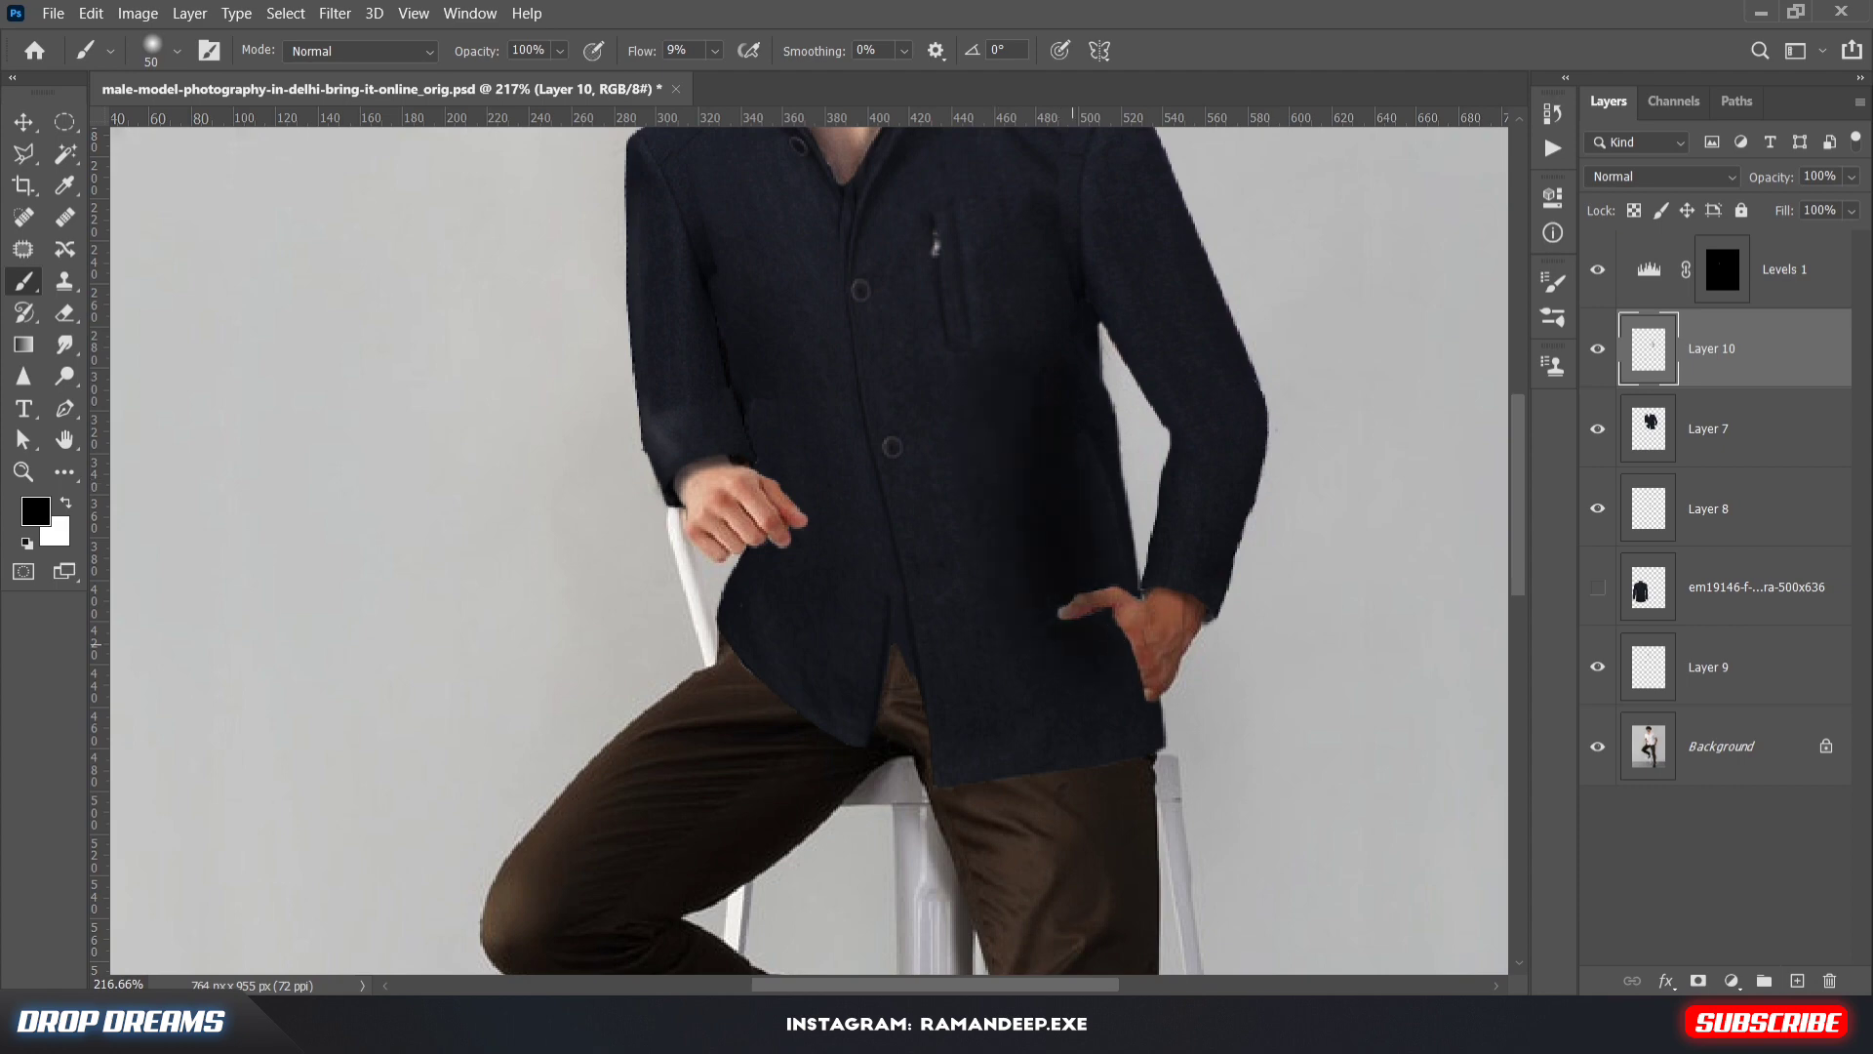
Undo the last shading changes made to the jacket's side
key(ctrl+z)
key(ctrl+z)
key(ctrl+z)
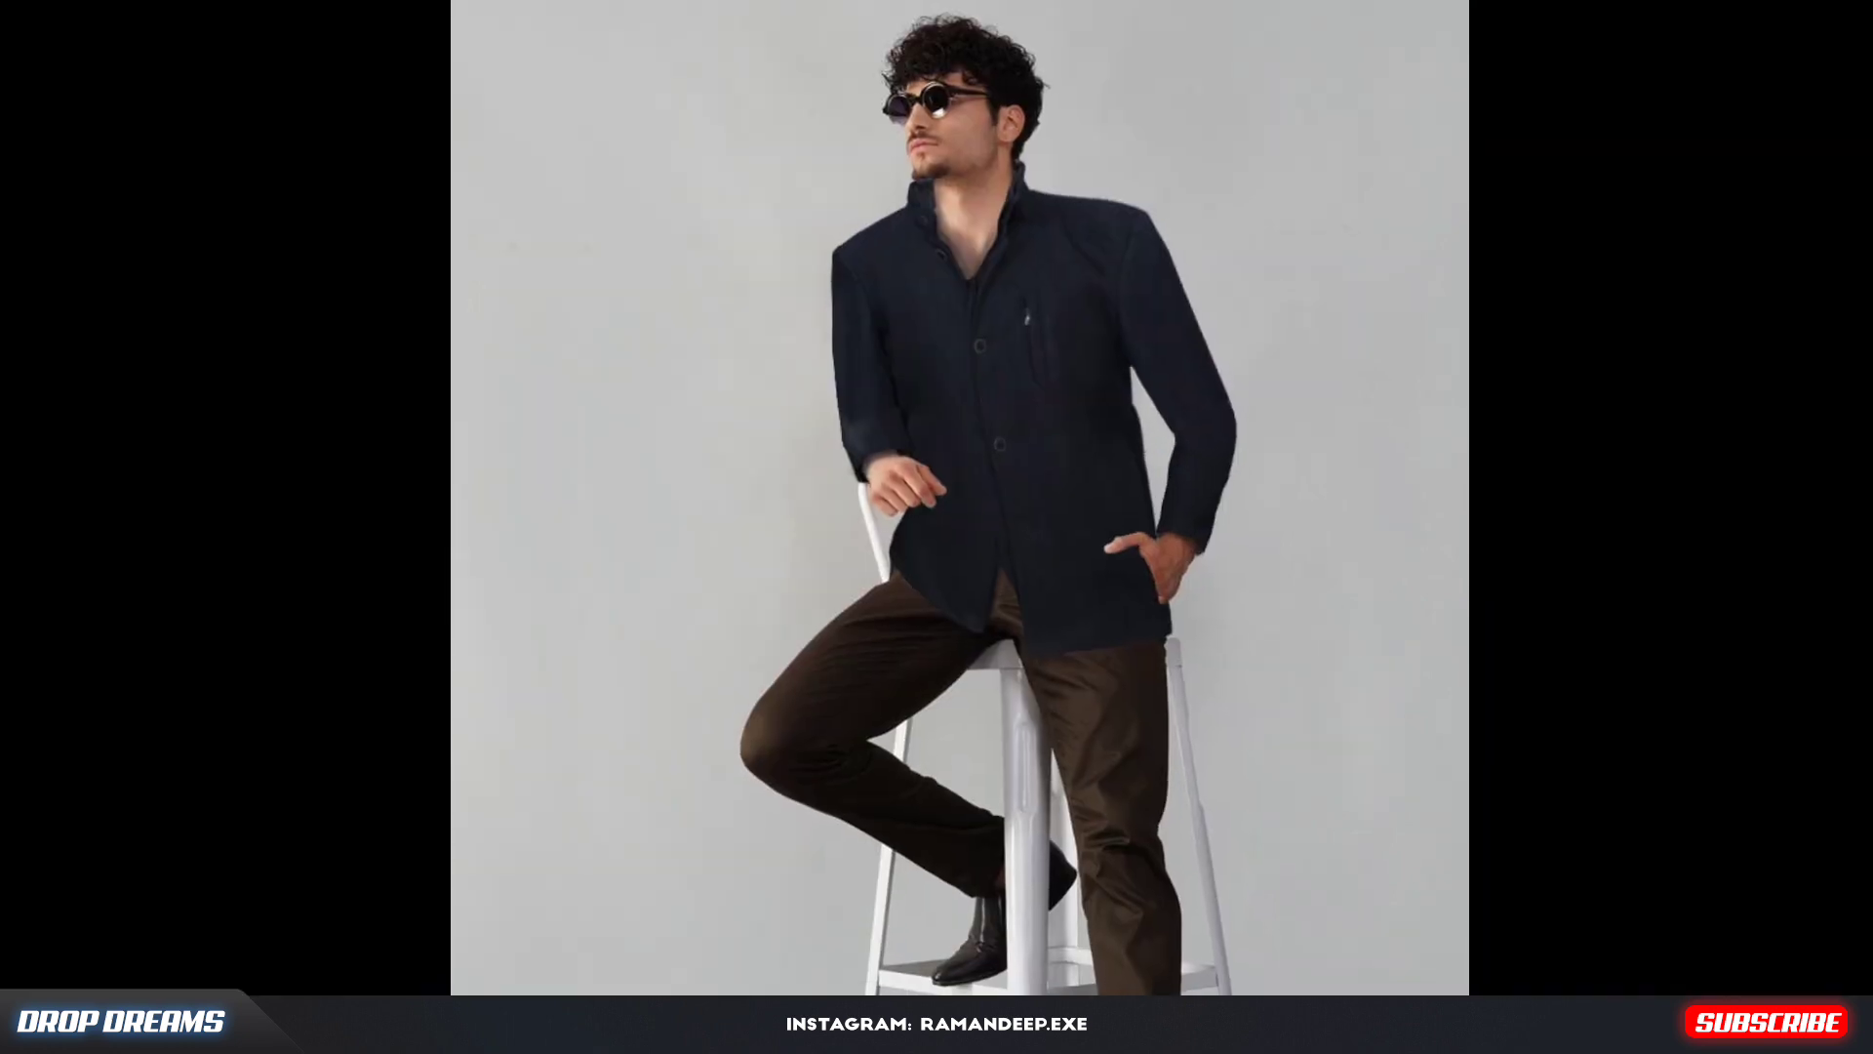